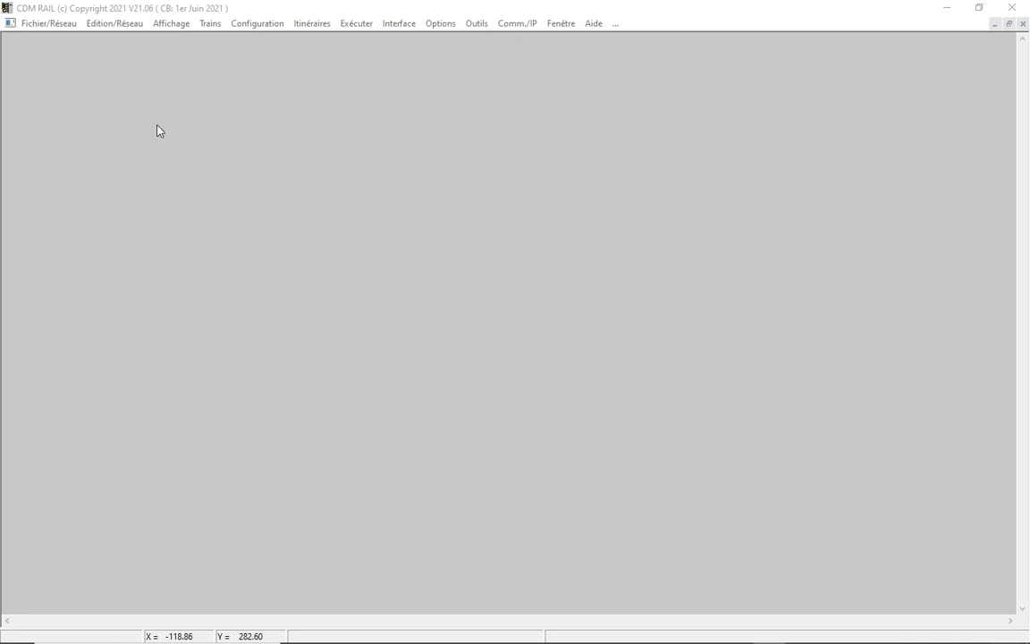
Create a new HO-scale network named tuto_tracé and save it as a LAY file in the proposed folder
click(45, 25)
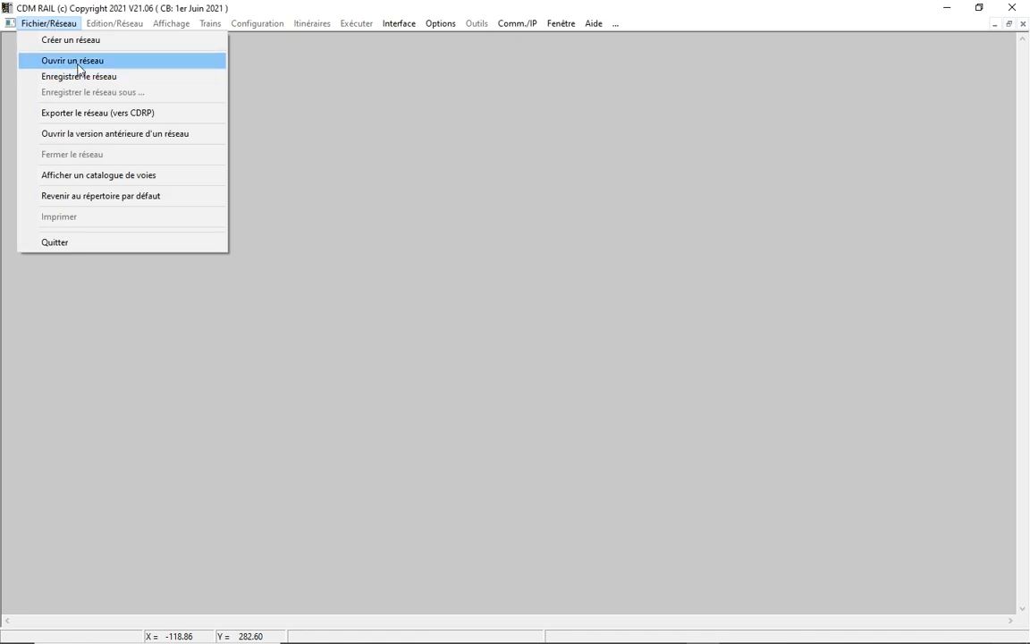
click(69, 40)
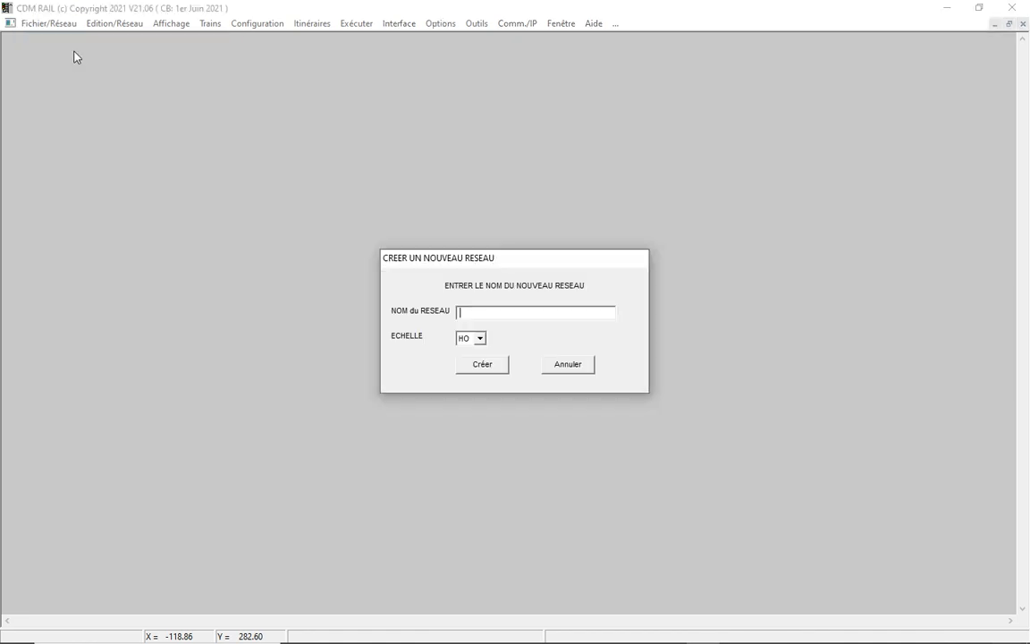
text(tuto_tracé)
click(490, 371)
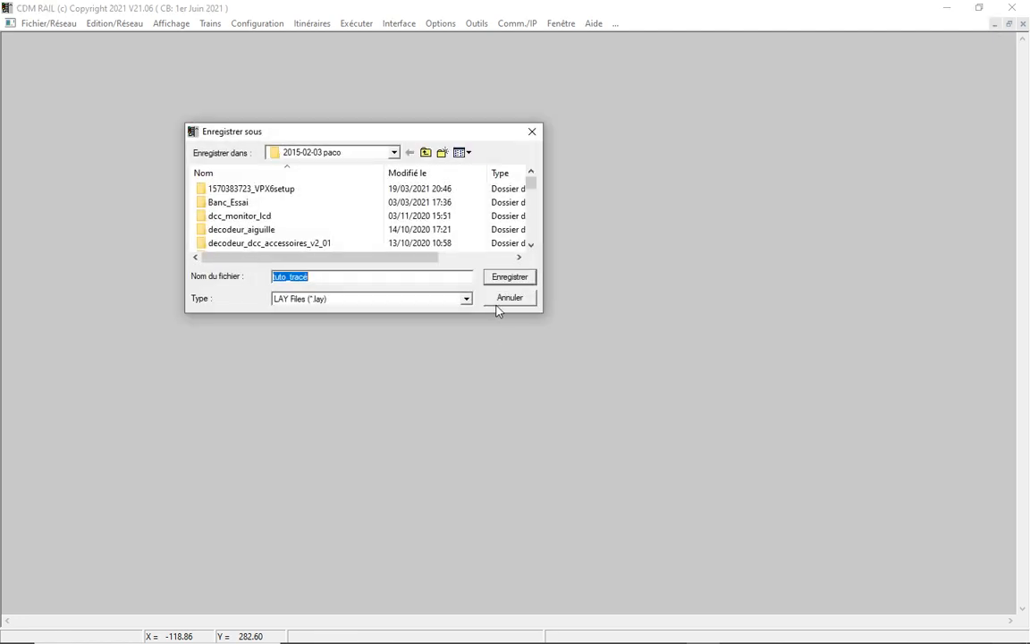
click(517, 278)
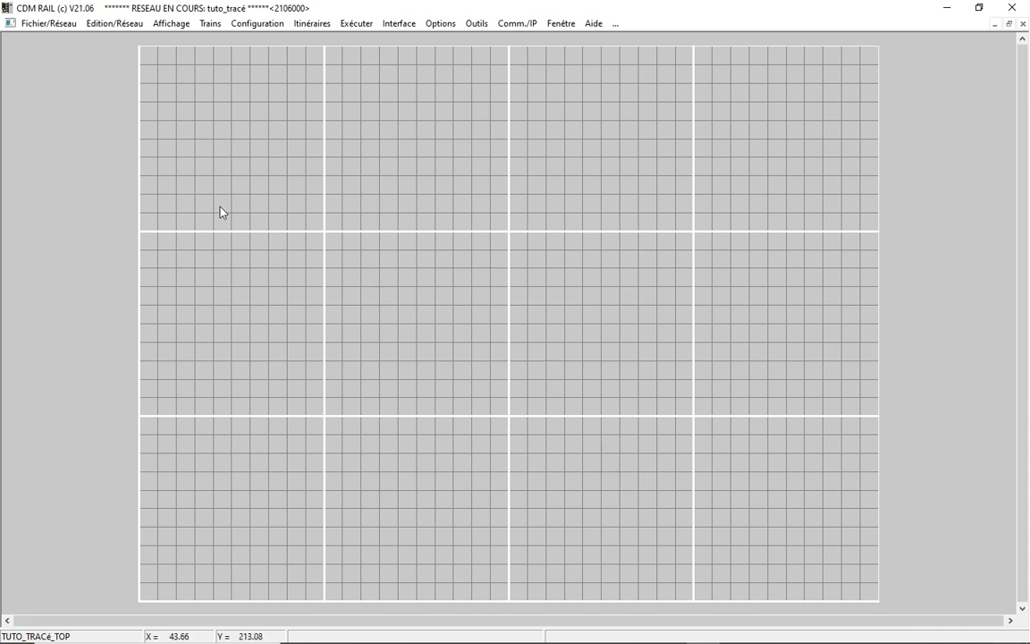
Try an X Max of 500 in the module's external dimensions, restore it to 400 and accept centring the network
click(105, 23)
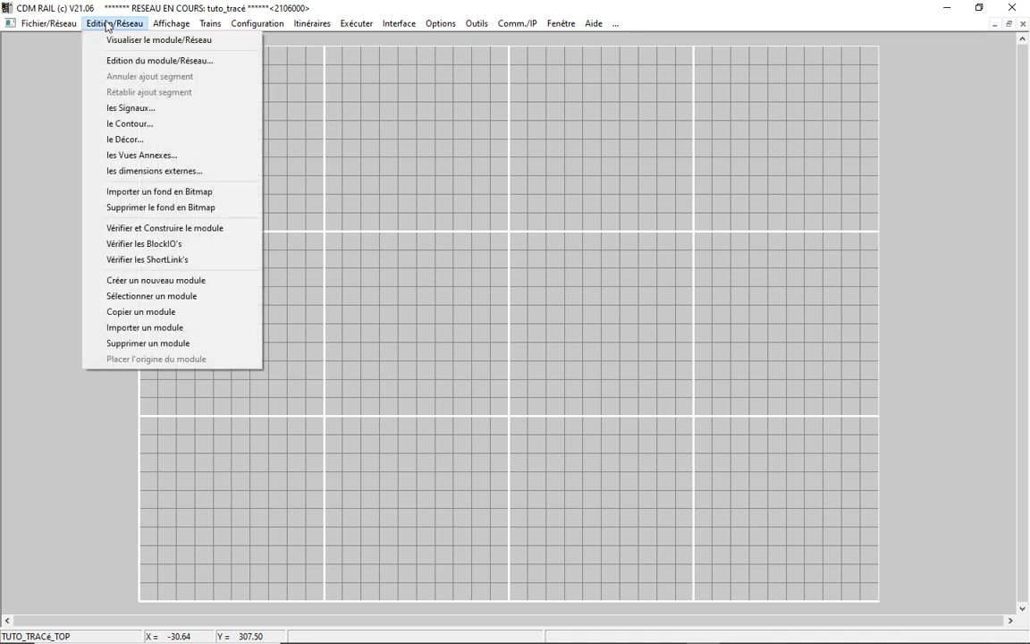
click(149, 176)
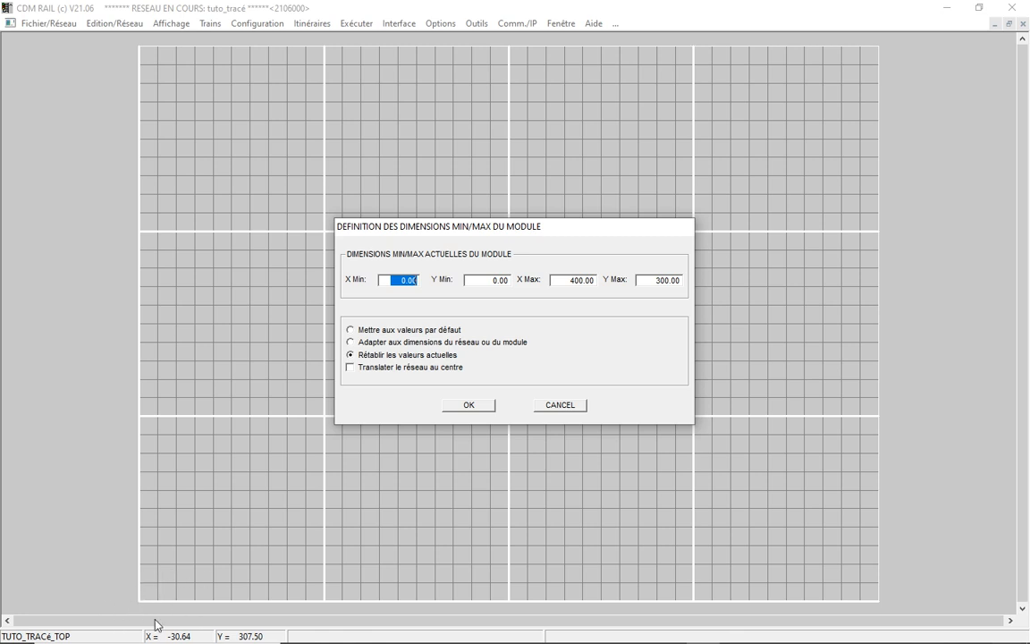
double_click(571, 279)
text(500)
key(Tab)
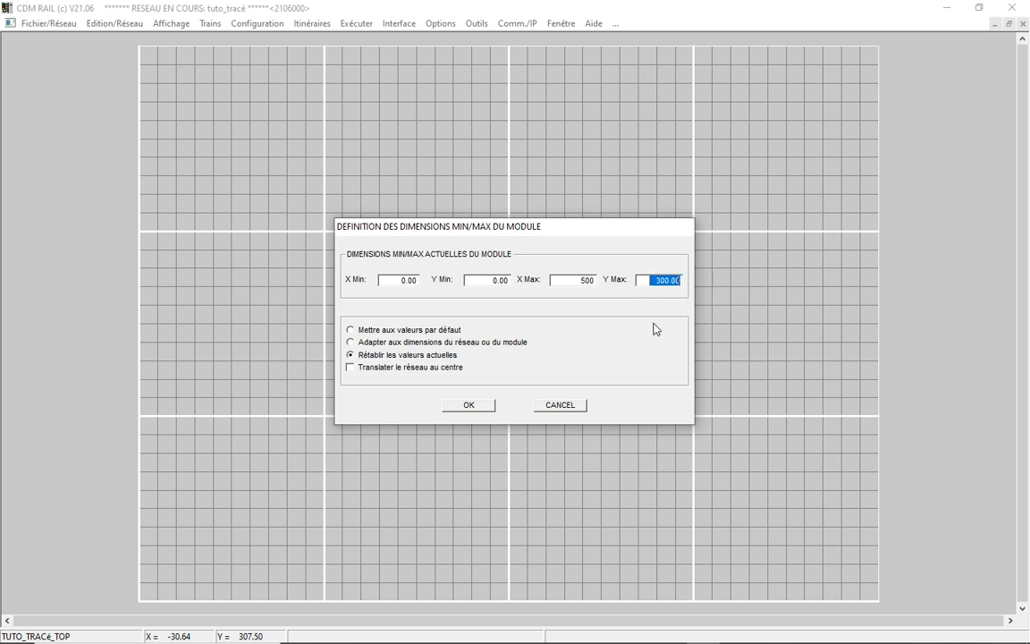
drag(552, 280, 611, 285)
text(400)
click(478, 410)
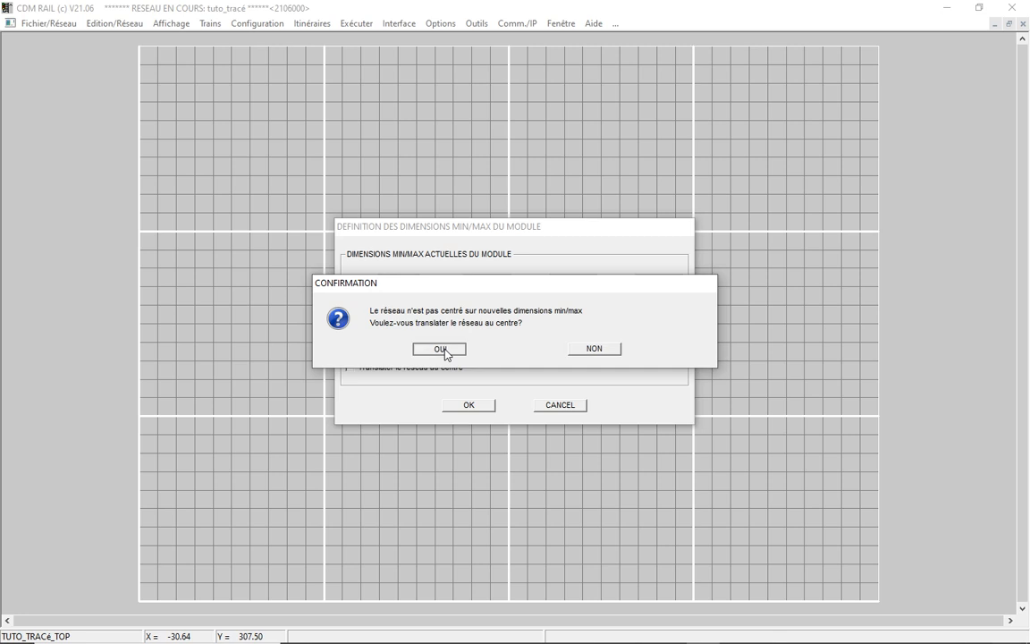
click(440, 349)
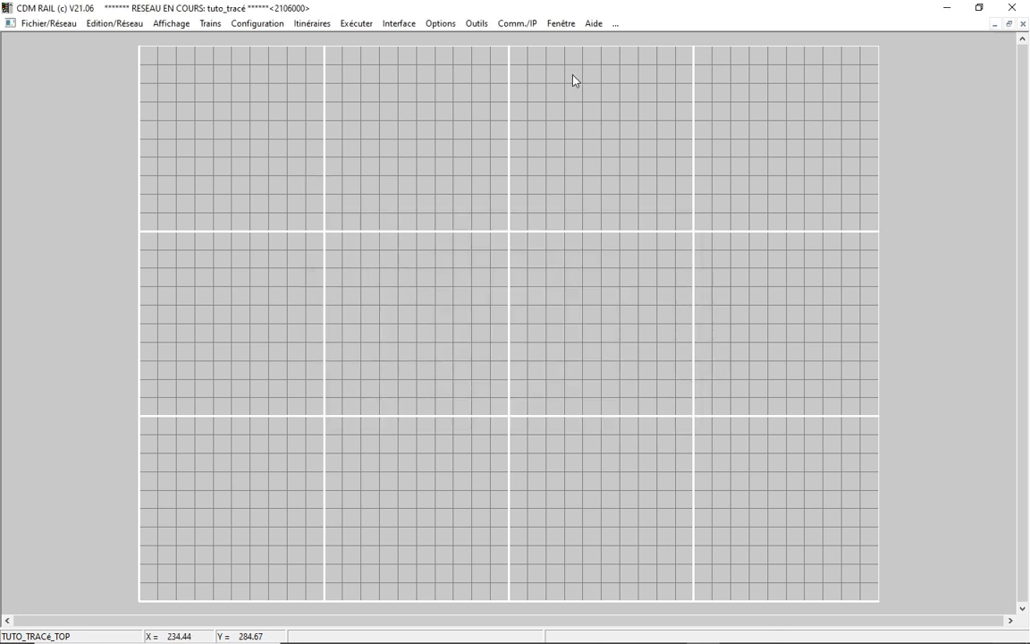
Hide the dimension grid and display it again
click(477, 27)
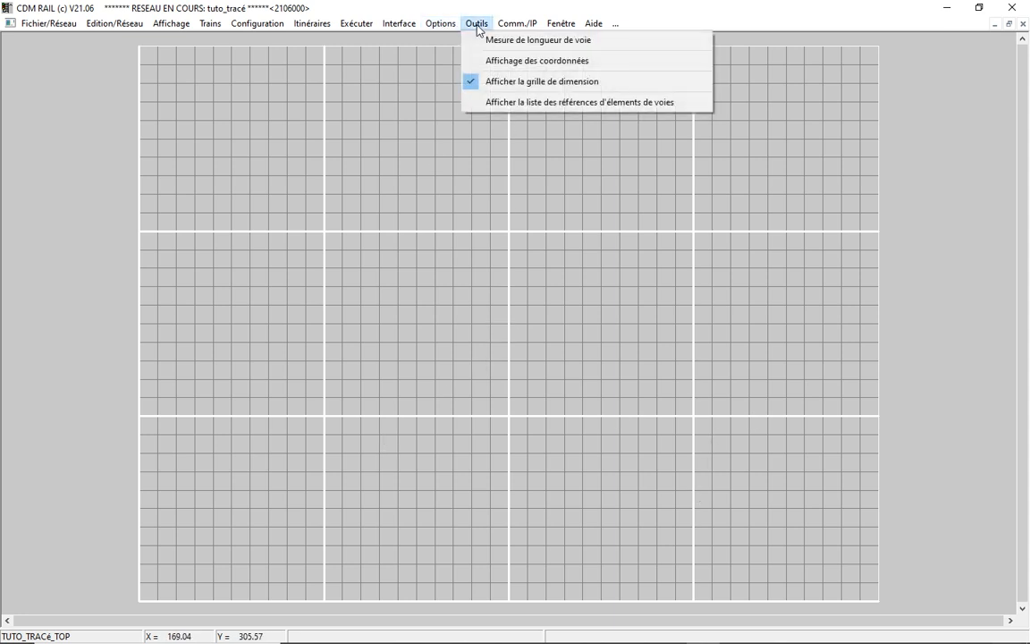
click(493, 85)
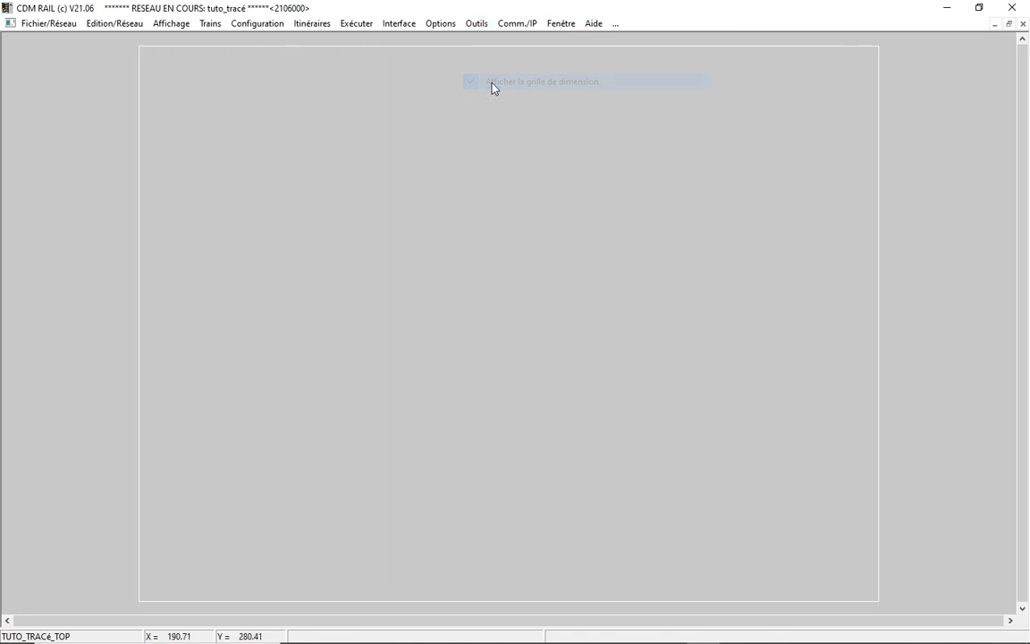
click(478, 24)
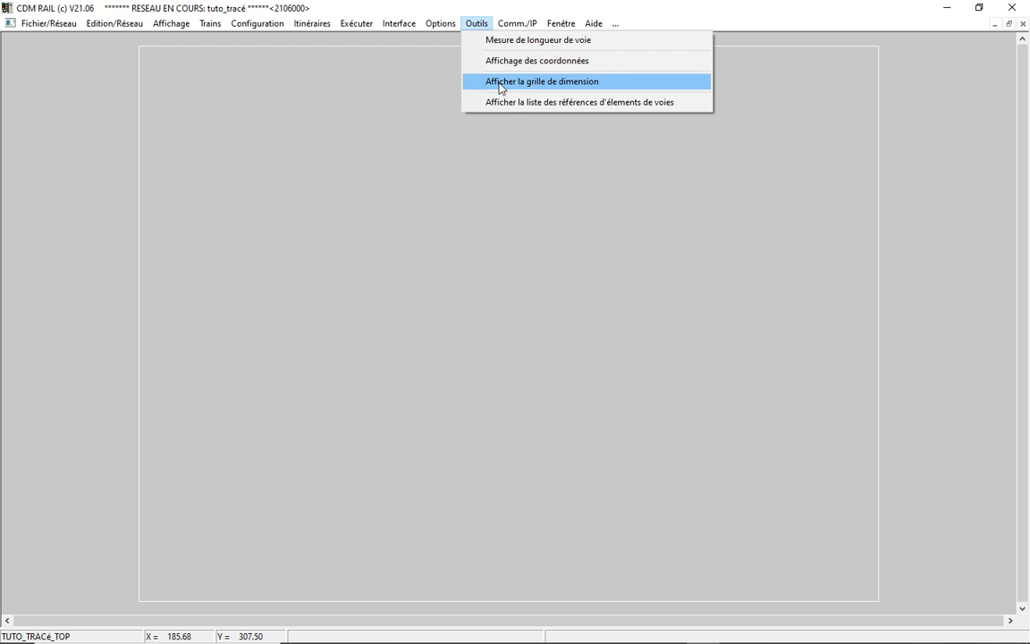
click(502, 87)
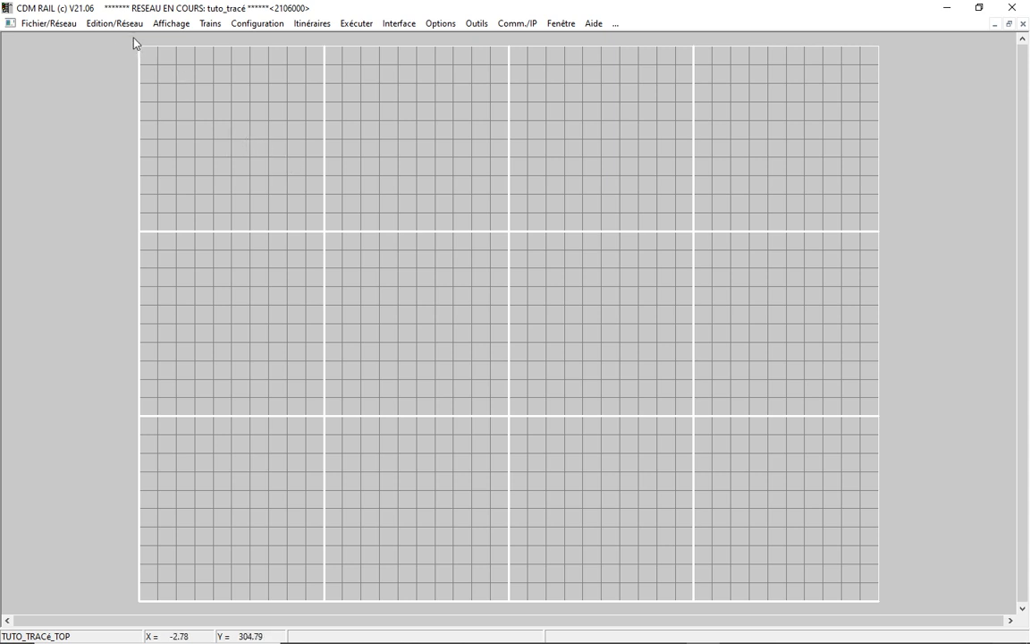
Switch to track editing for the module/network
click(105, 25)
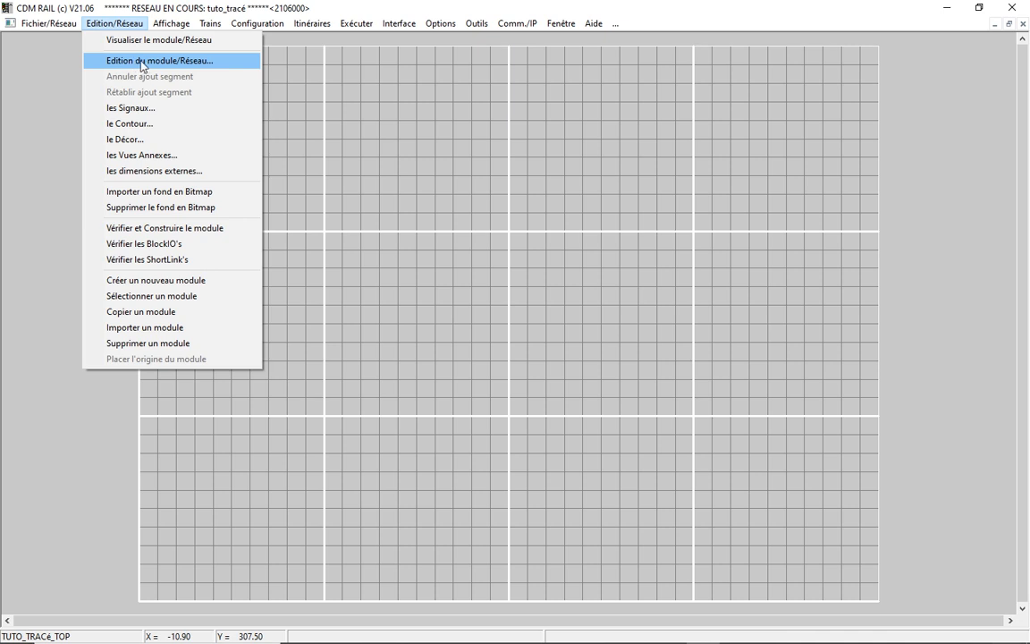
click(169, 69)
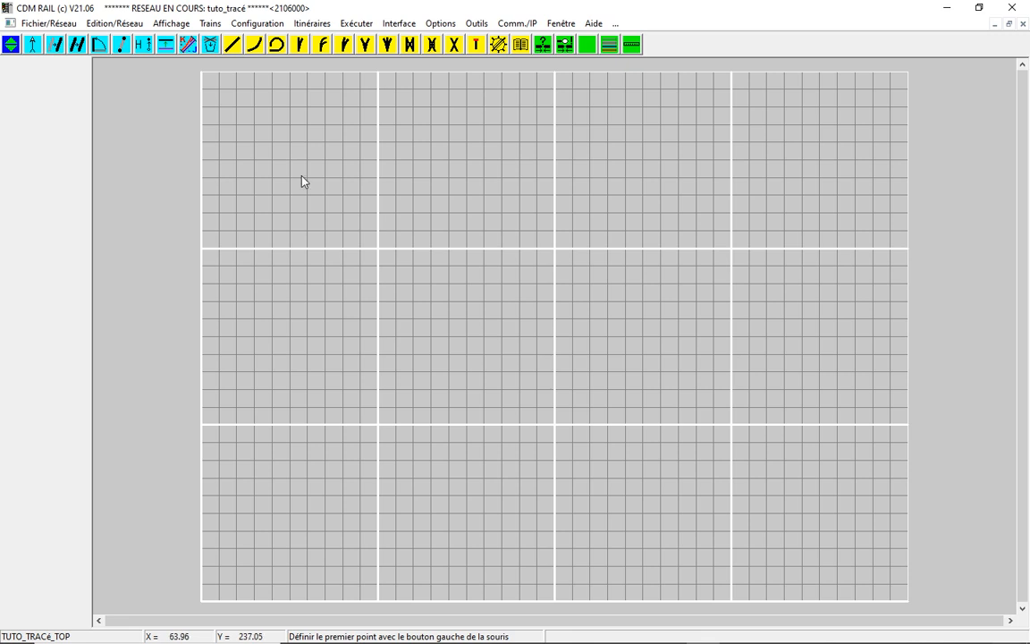
Place a horizontal left turnout at about X 150, Y 254 and a curved left turnout just below it at about X 153, Y 235
click(300, 44)
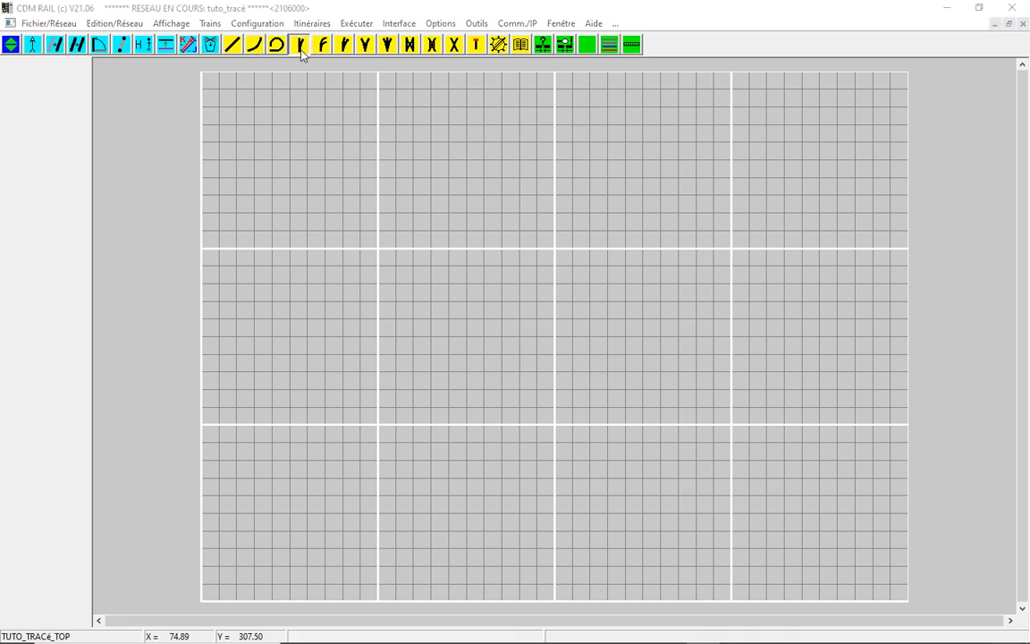
click(471, 154)
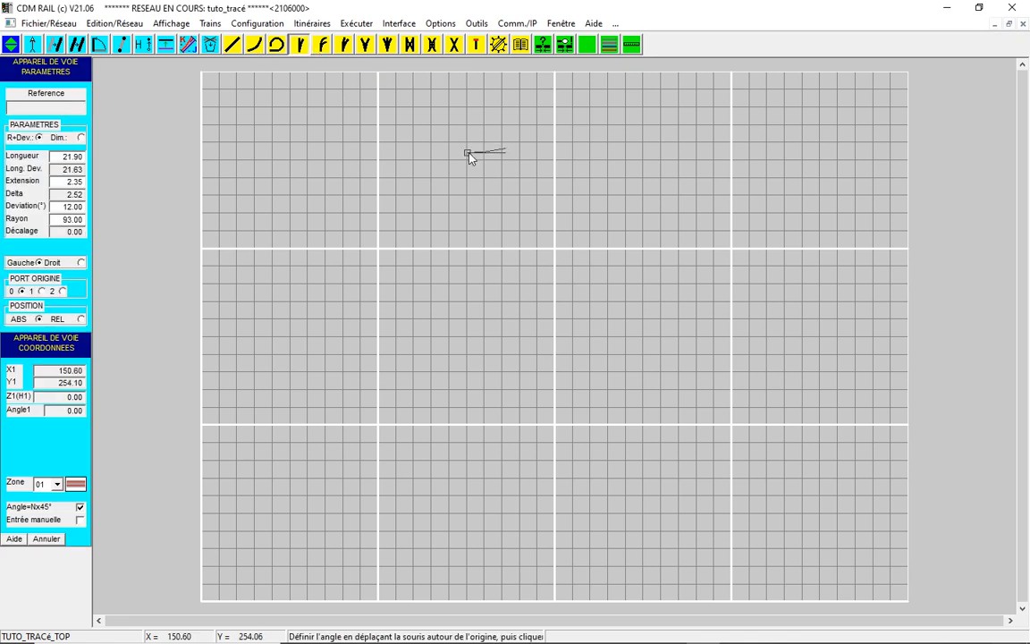
click(505, 159)
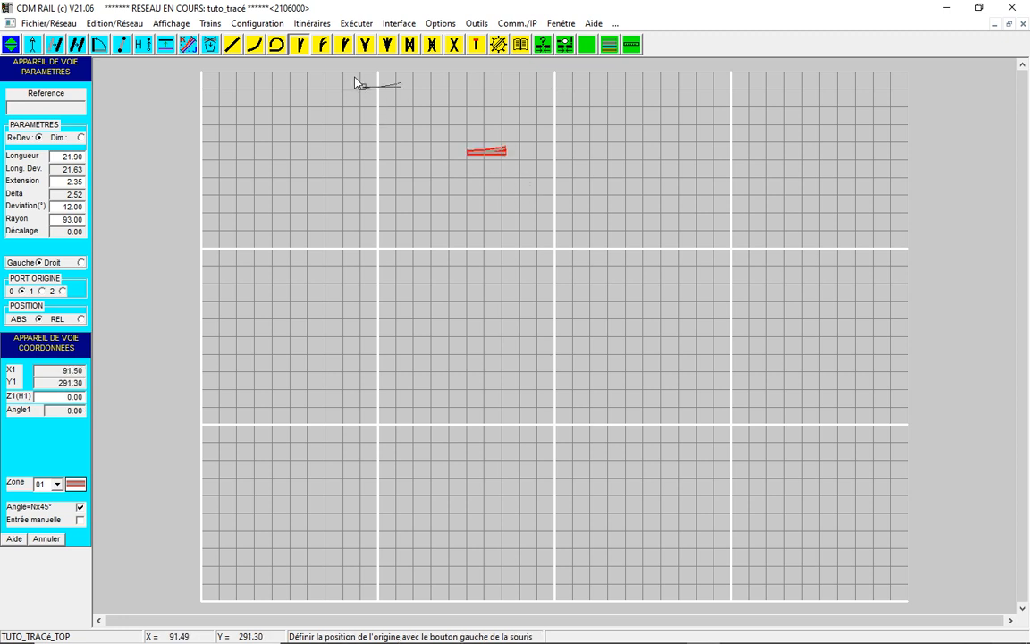
click(346, 48)
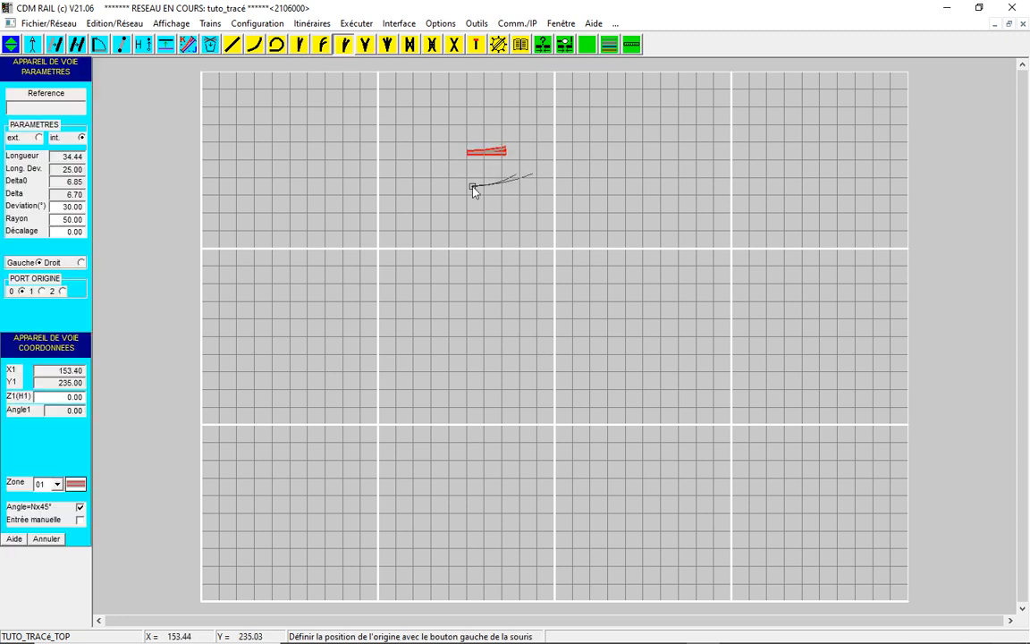
click(472, 186)
click(518, 185)
Delete both turnouts together with a window selection
click(210, 44)
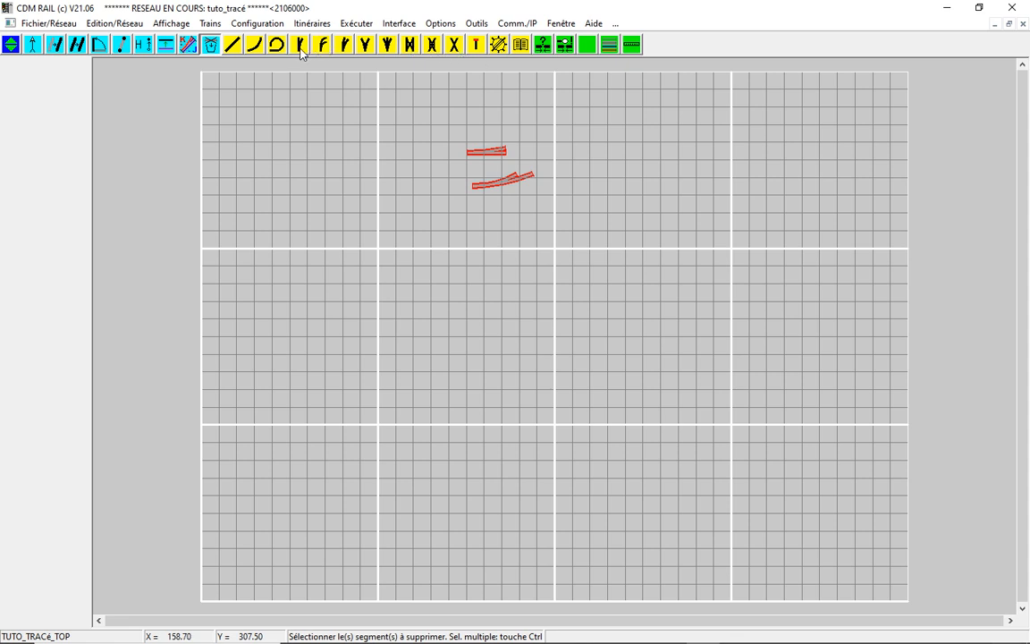
drag(457, 131, 552, 216)
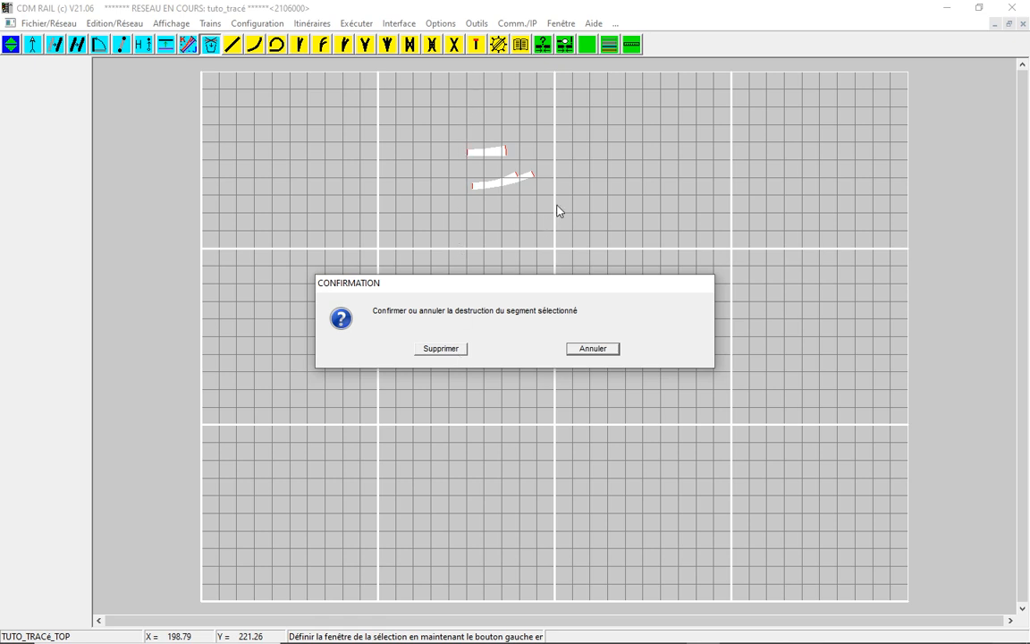
click(454, 349)
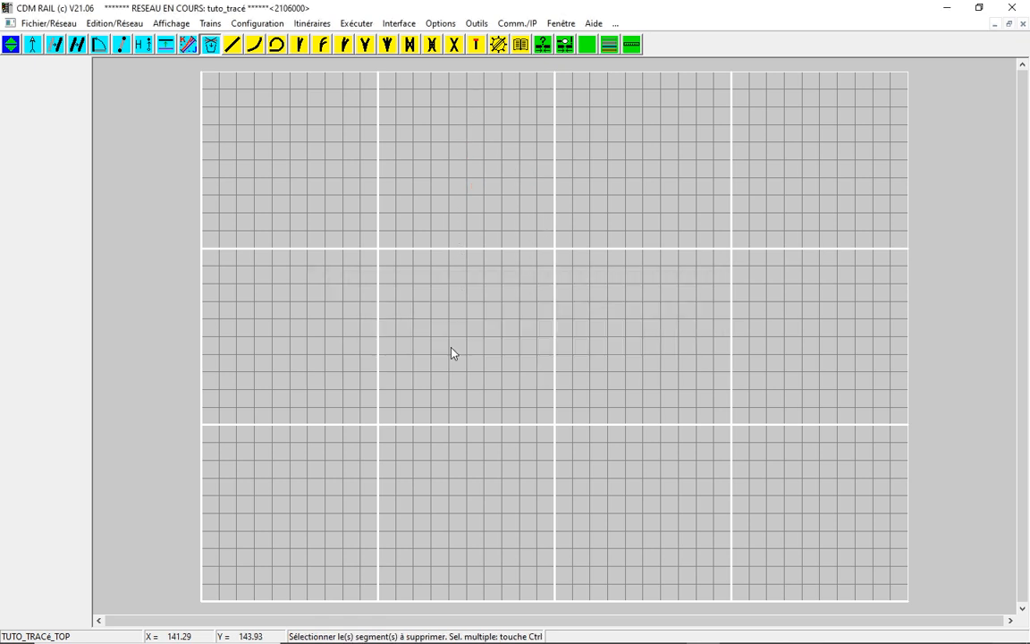
Load the HO track catalogue PECO CODE 075 and shift its window away from the middle of the plan
click(474, 28)
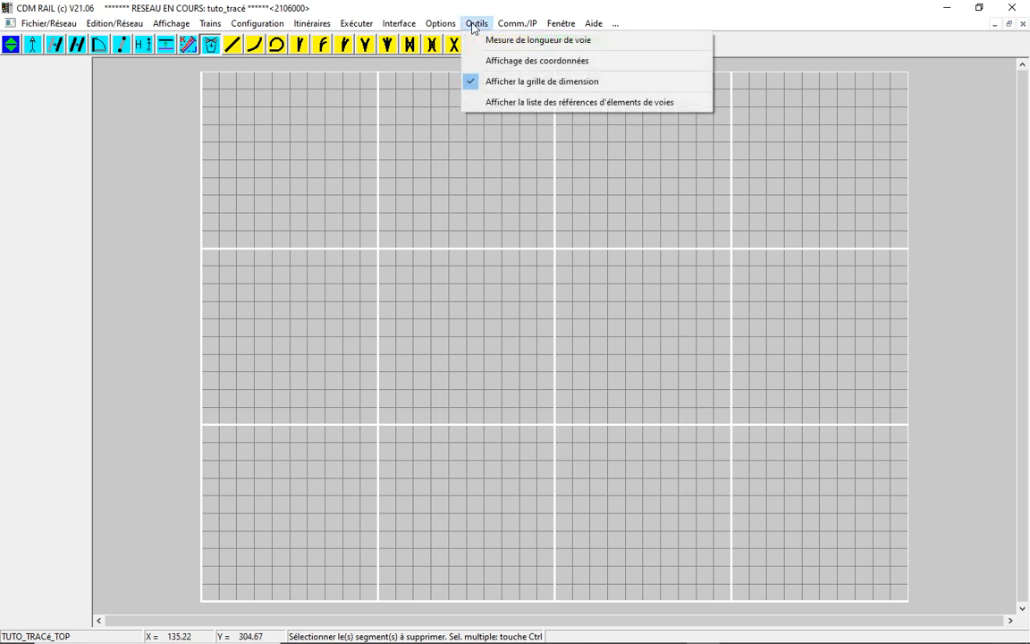
mouse_move(440, 24)
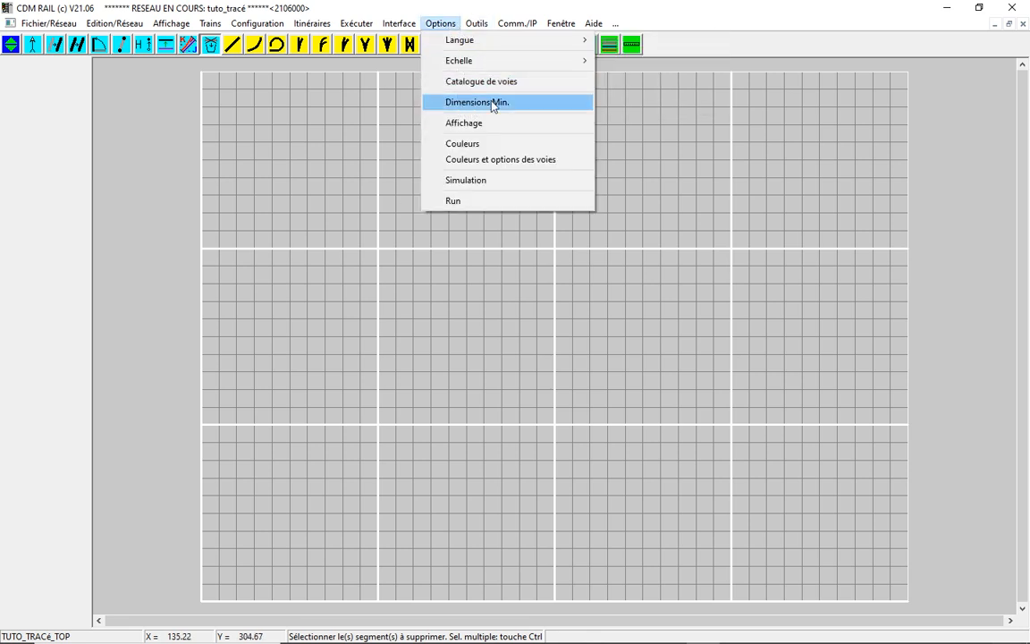
click(467, 84)
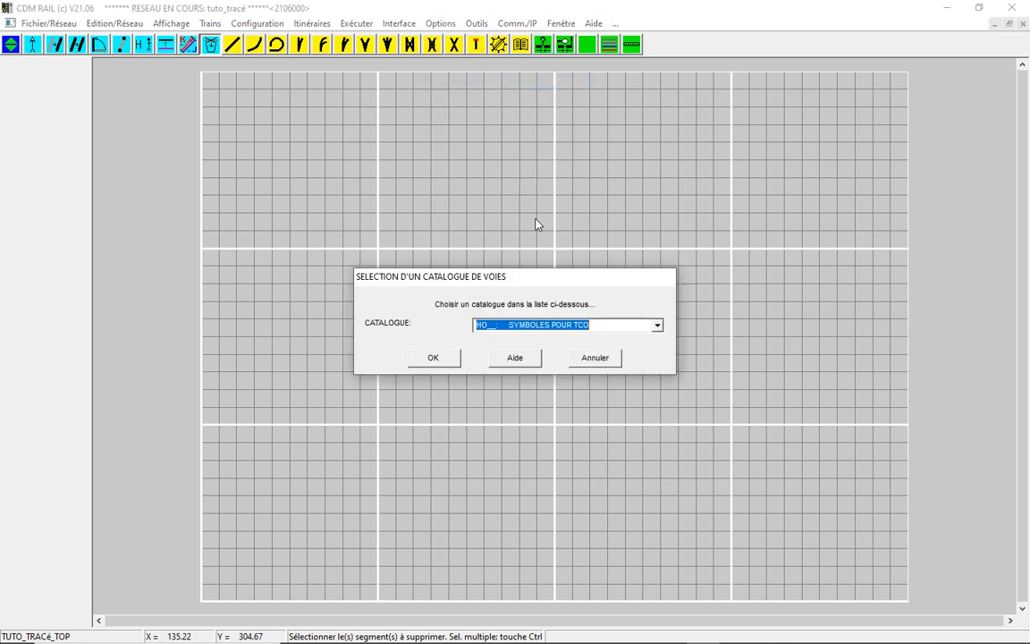
click(657, 325)
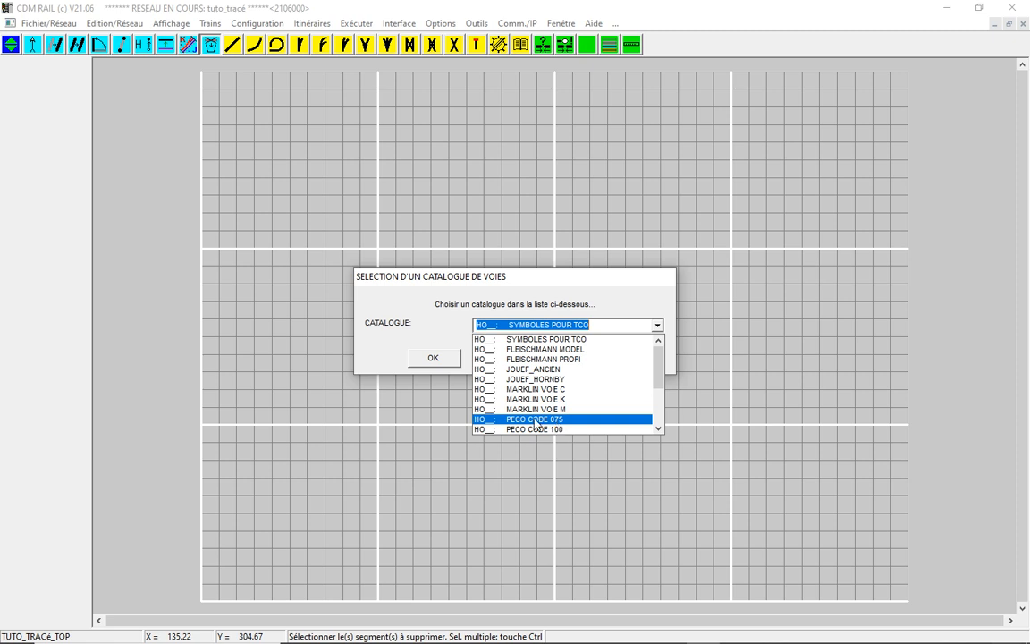
key(Escape)
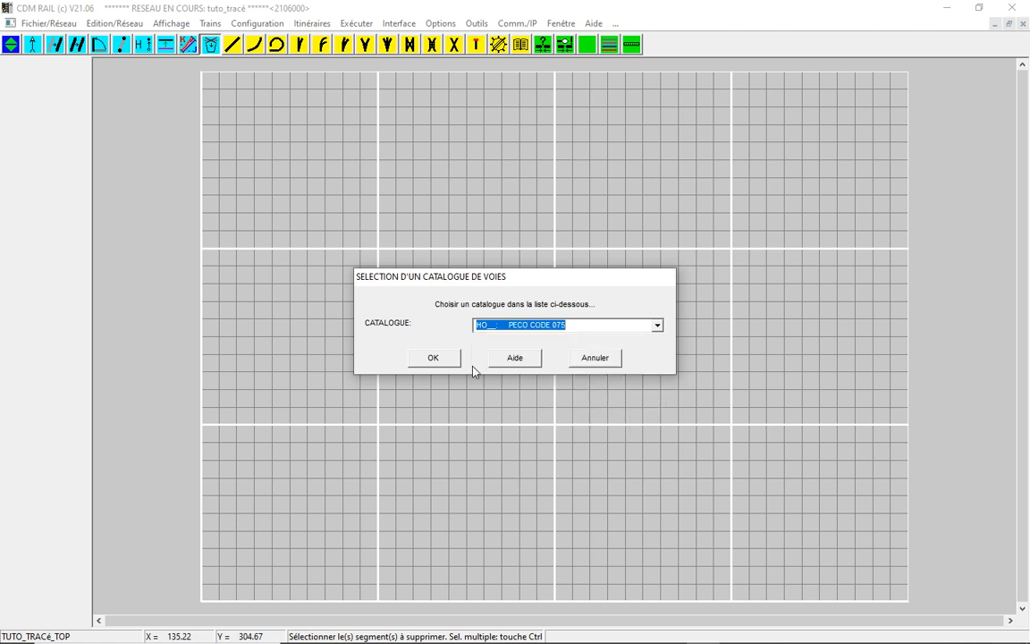
click(453, 359)
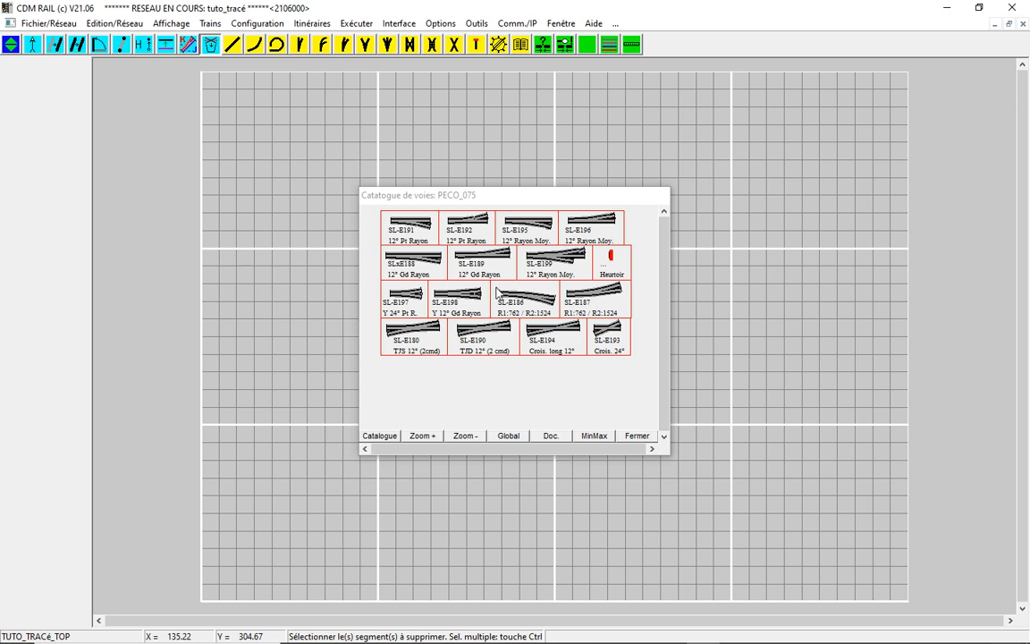
drag(523, 207, 603, 228)
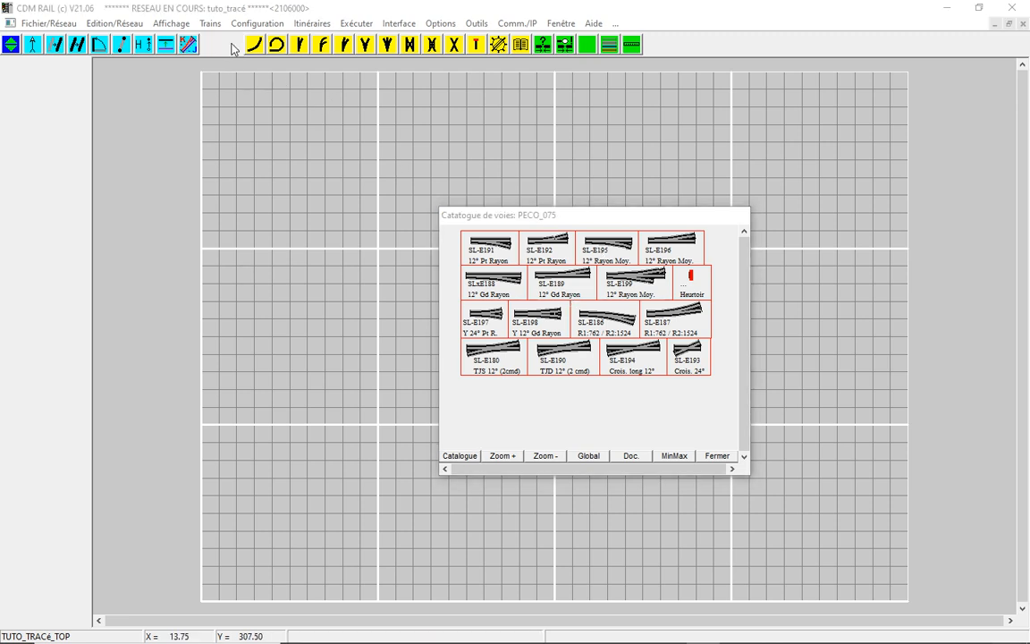
Start a straight track with the fixed length option enabled and its length set to 100
click(232, 45)
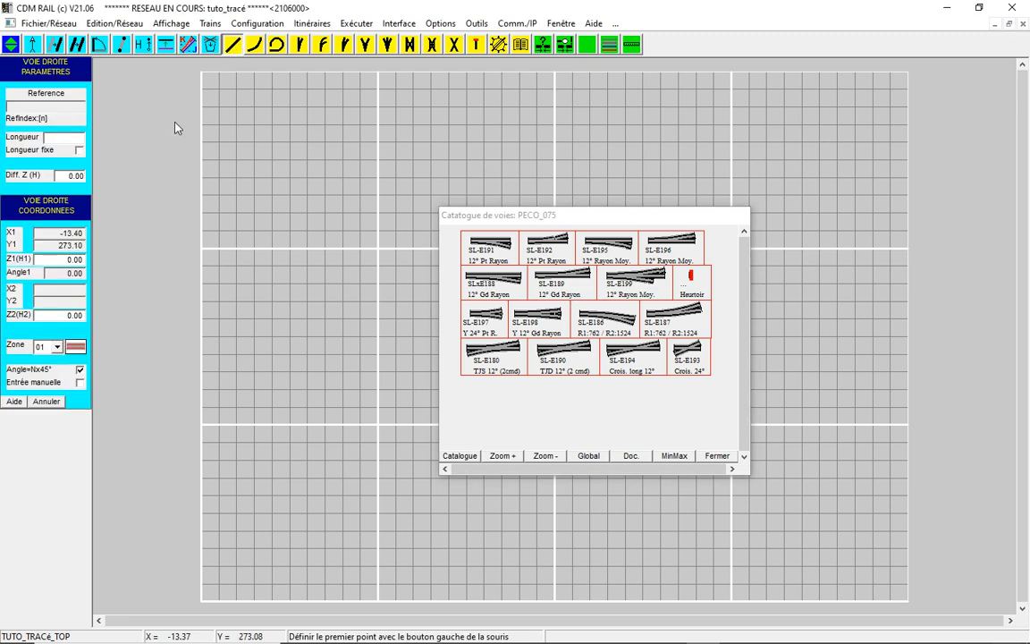
click(80, 151)
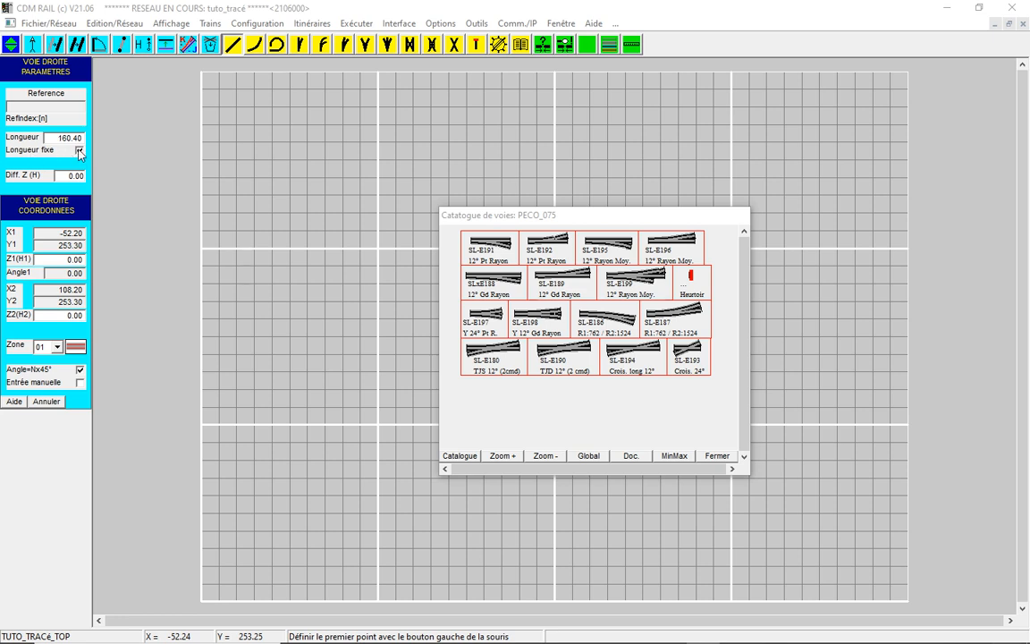
drag(51, 138, 90, 140)
text(100)
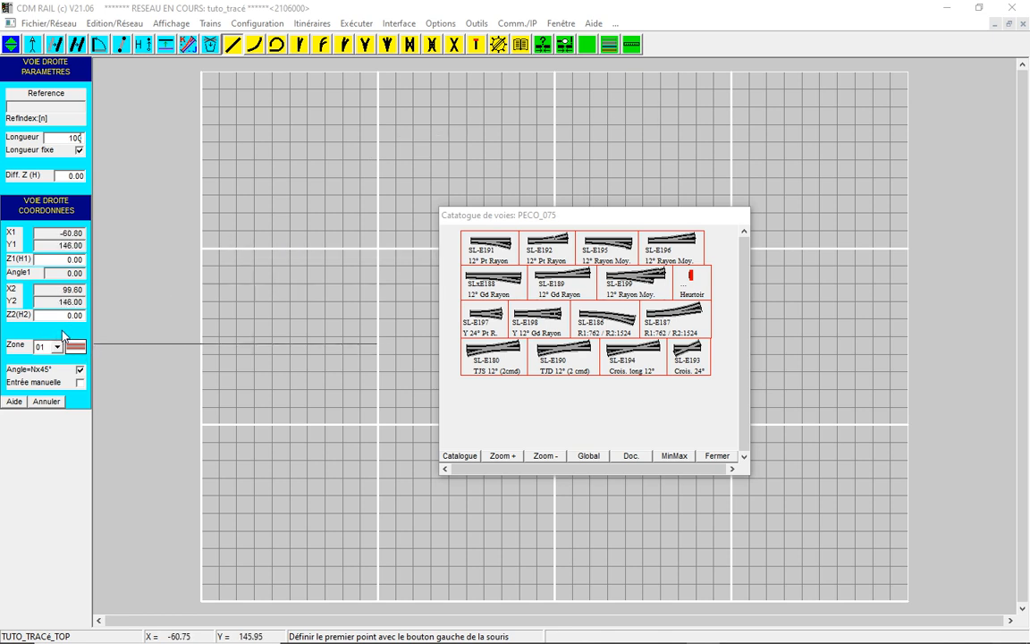
key(Return)
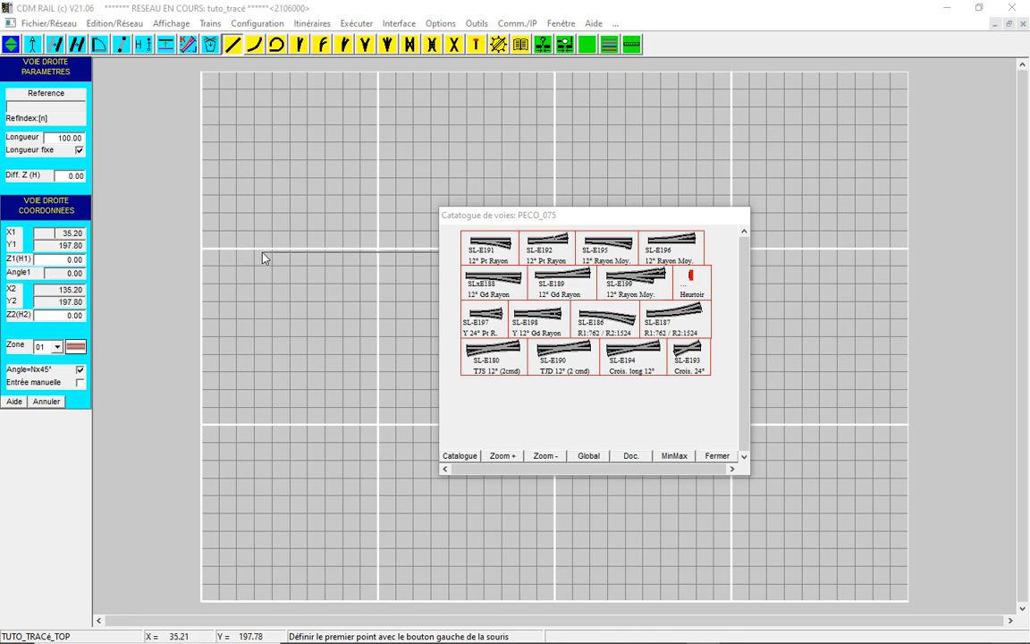
Assign zone 00 to the straight track
click(56, 346)
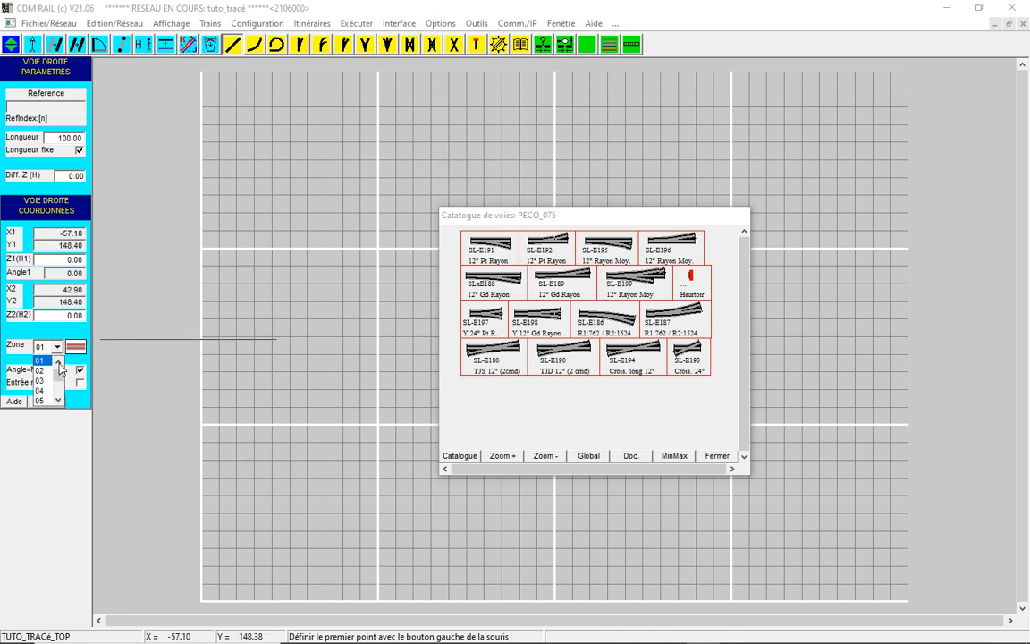
click(58, 361)
click(41, 359)
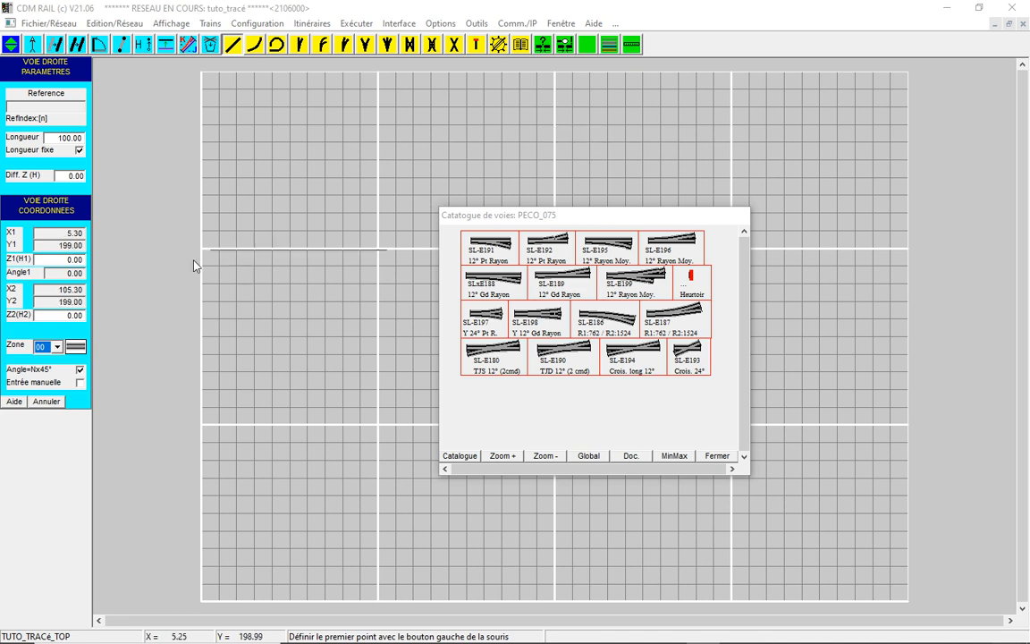
Assign zone 05 to the straight track
click(58, 348)
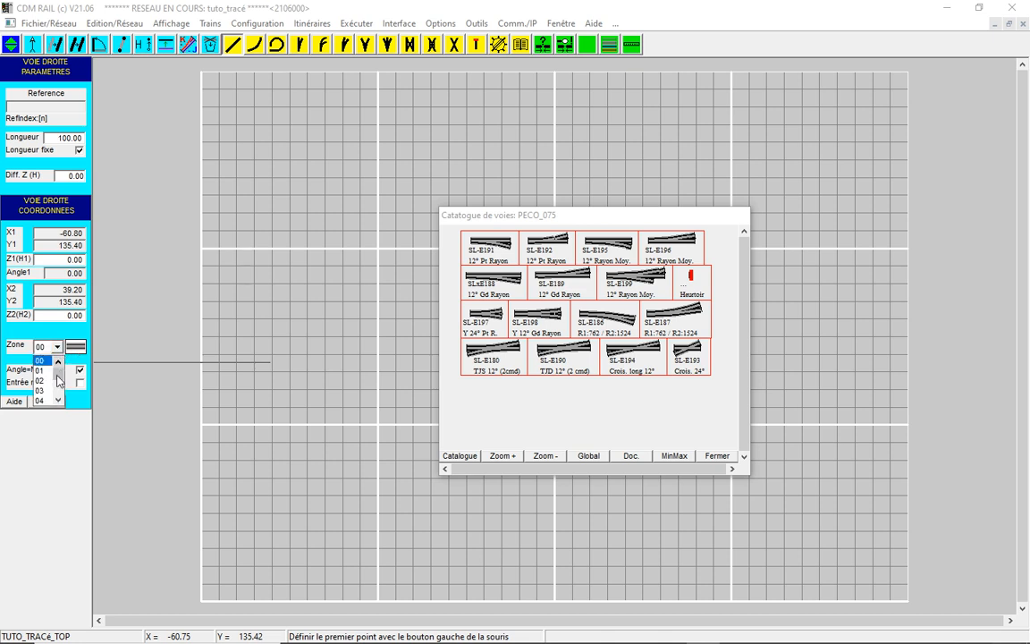
click(58, 380)
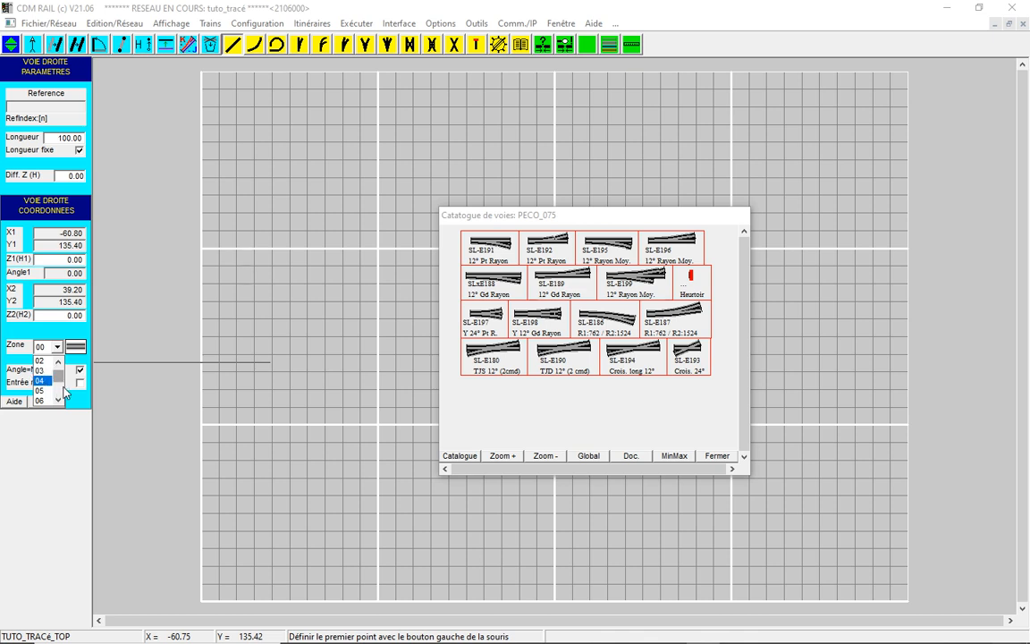
scroll(59, 397, down, 3)
drag(59, 394, 58, 374)
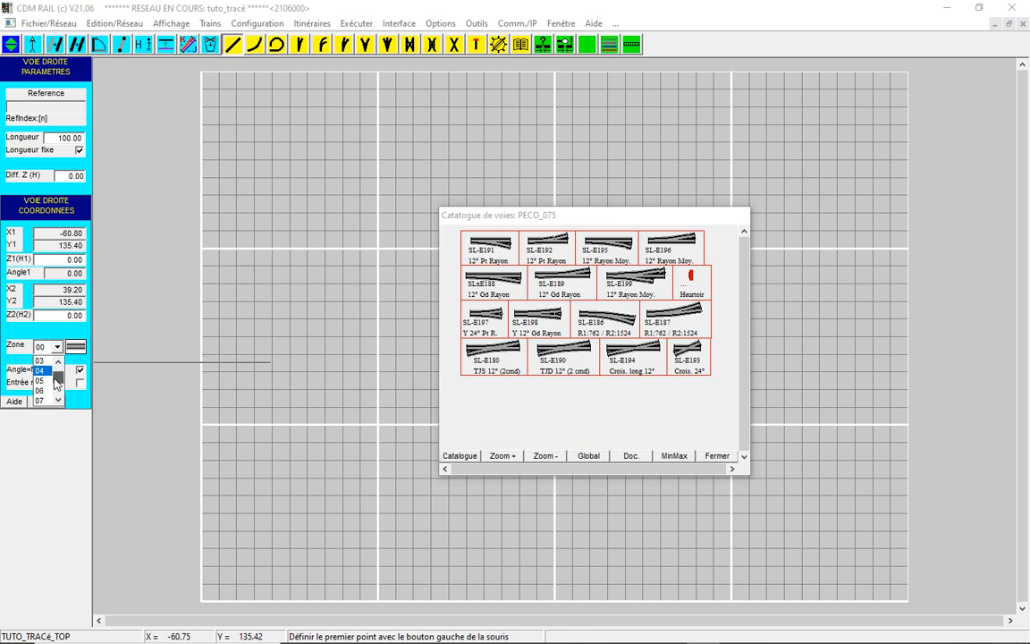
click(40, 401)
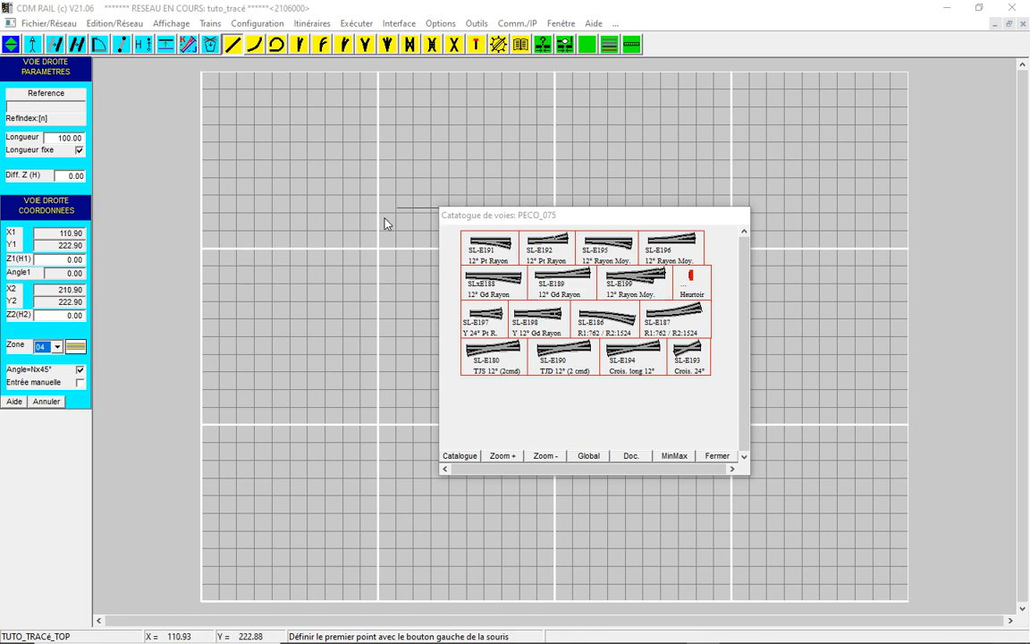
click(56, 349)
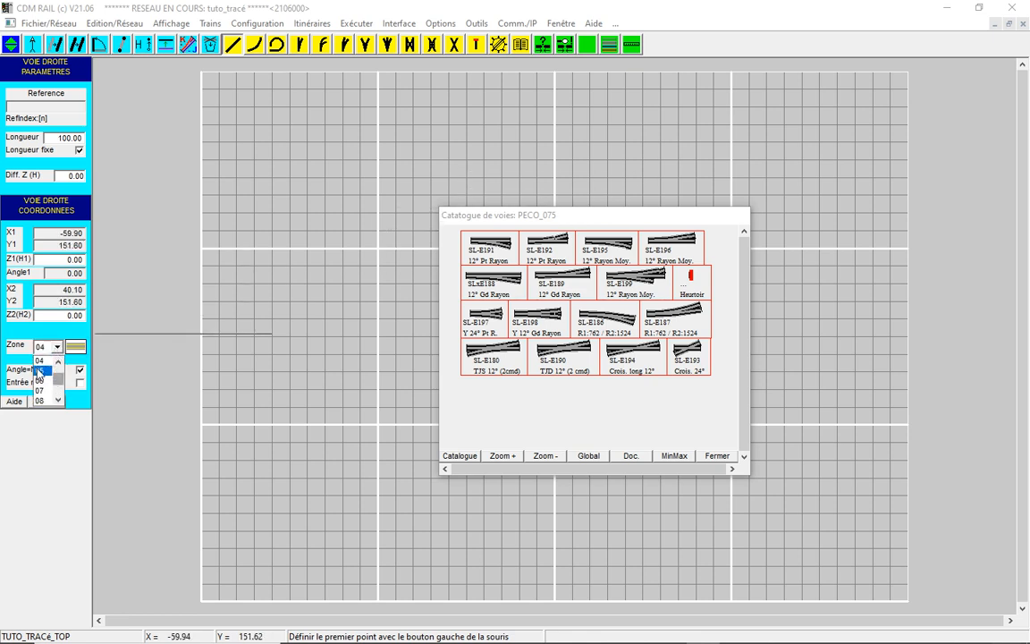
click(39, 372)
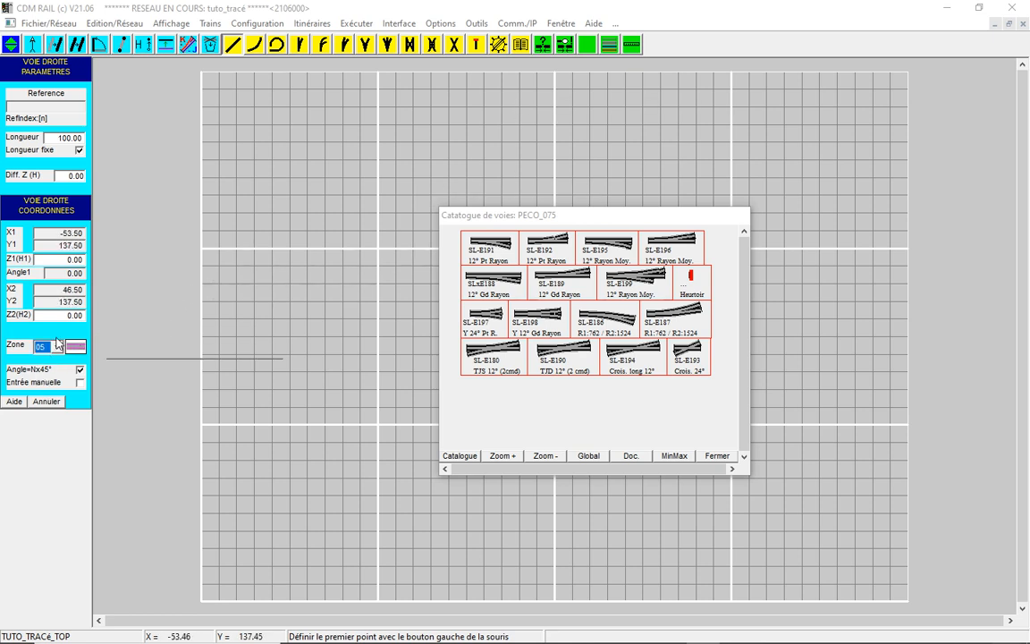
Draw a horizontal straight track 100 long from about X 200.8, Y 289.7, with angles restricted to multiples of 45°
click(556, 90)
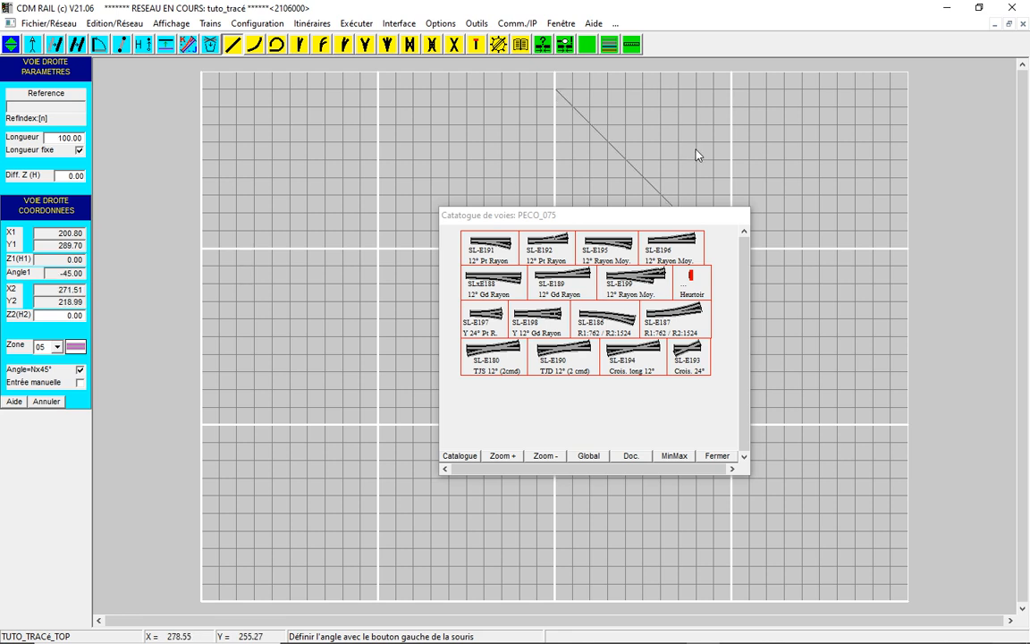
drag(708, 221, 708, 306)
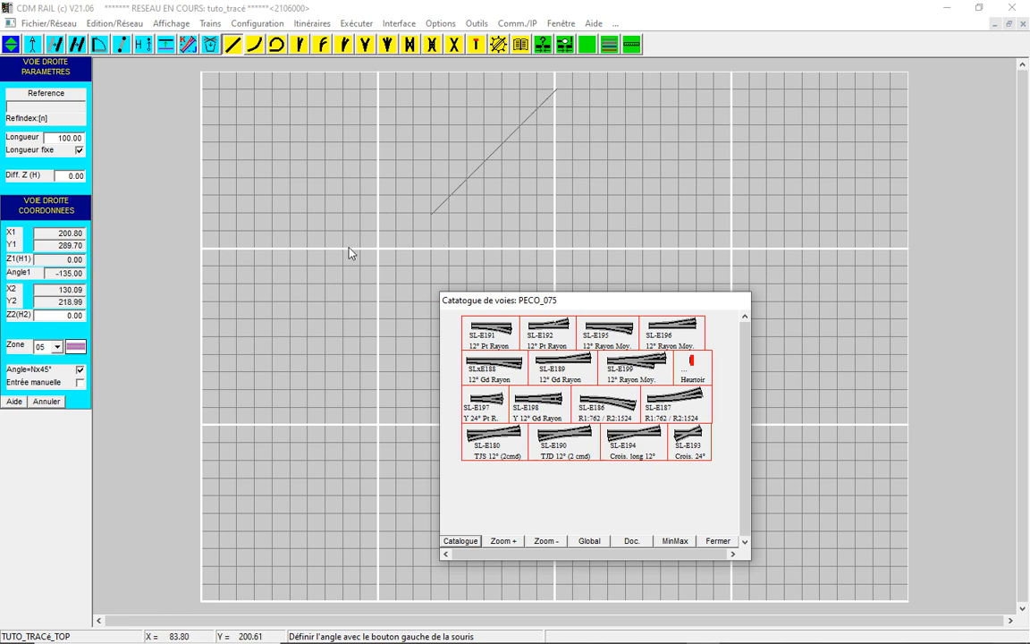
click(80, 369)
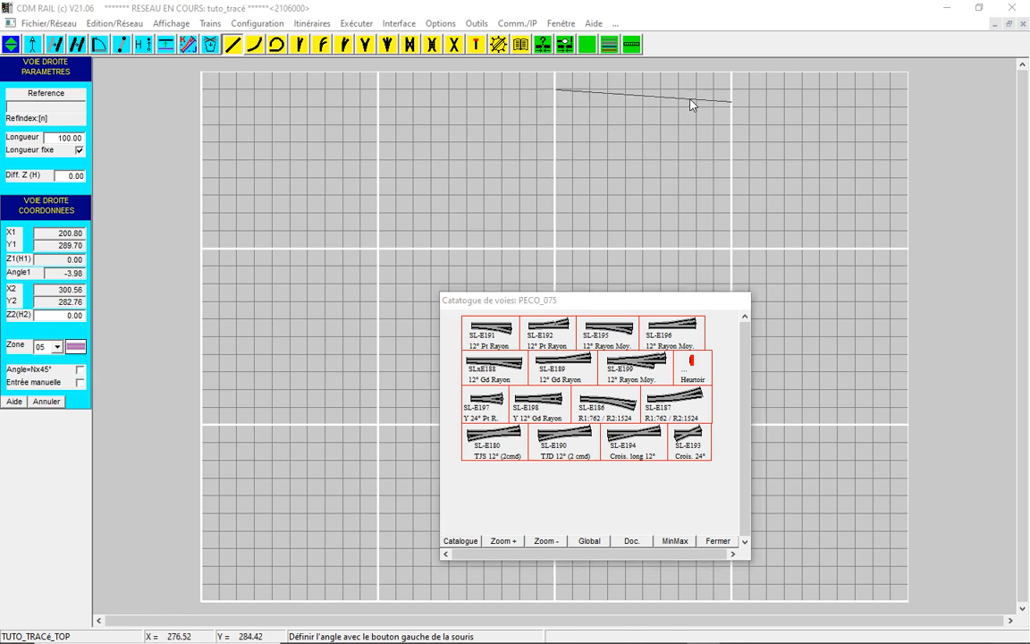
click(81, 370)
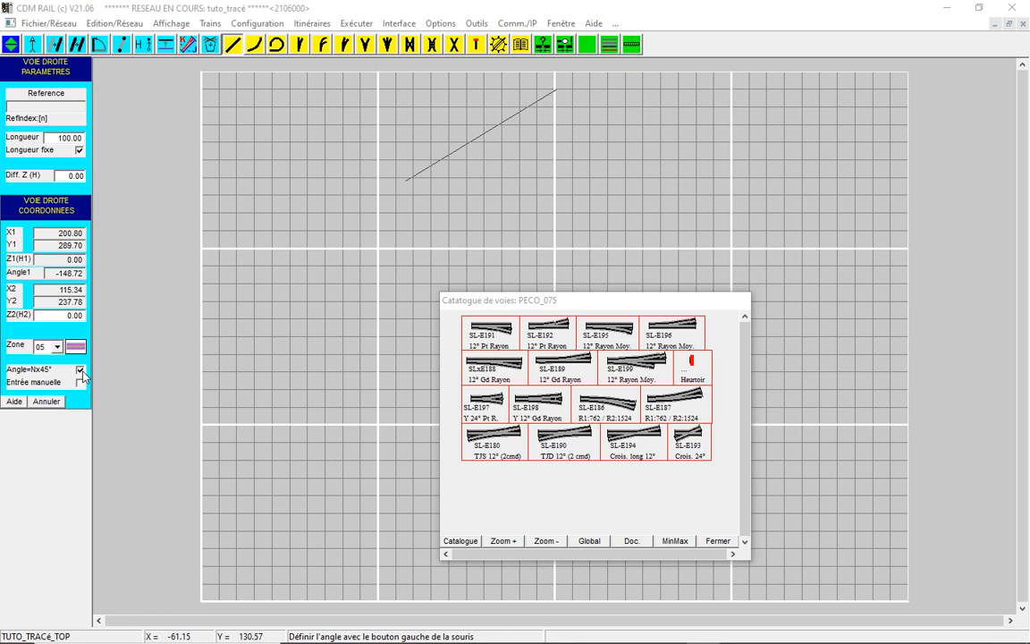
click(721, 93)
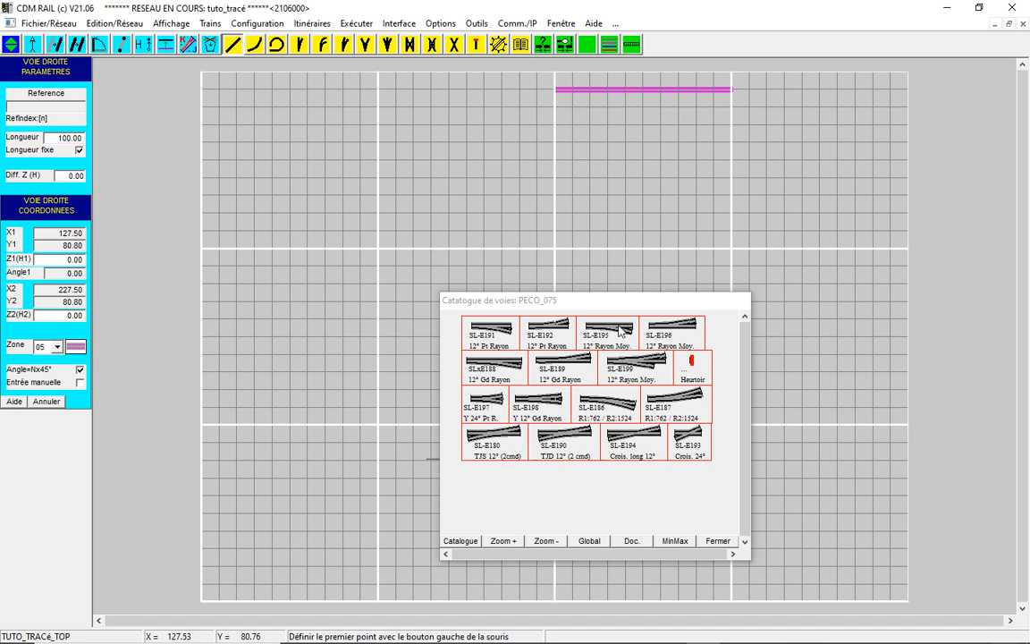
Attach an SL-E195 turnout by port 0 to the straight's right end and a second SL-E195 by port 2 to its diverging branch
click(609, 335)
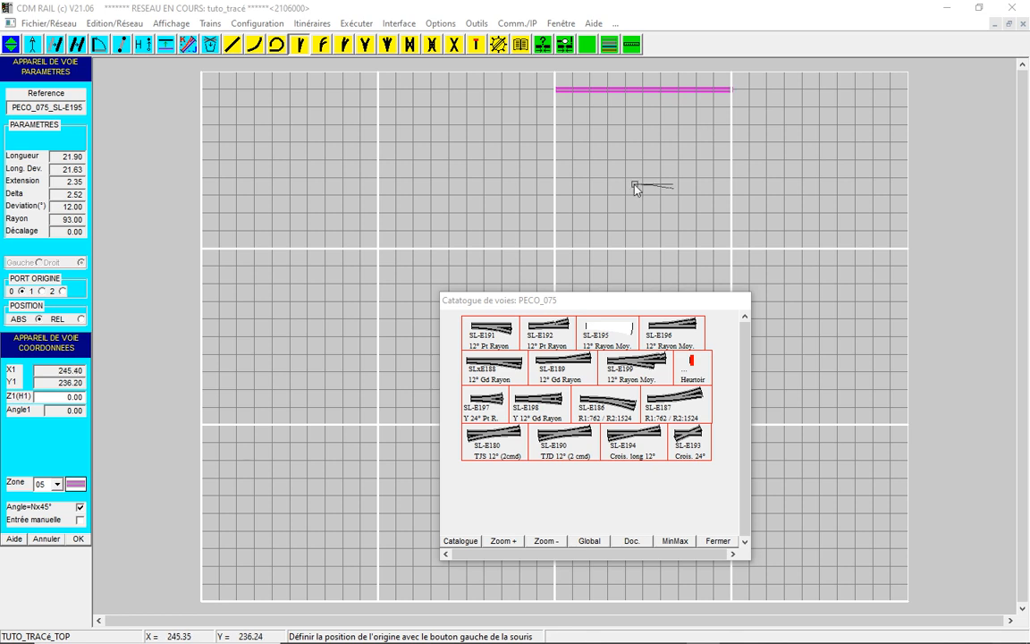
click(61, 292)
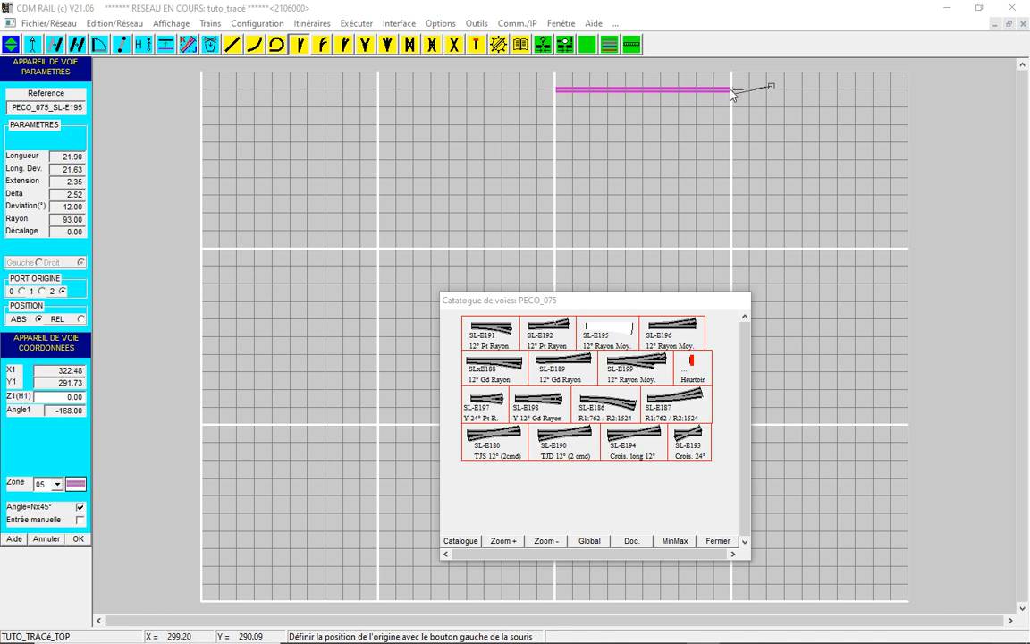
click(22, 292)
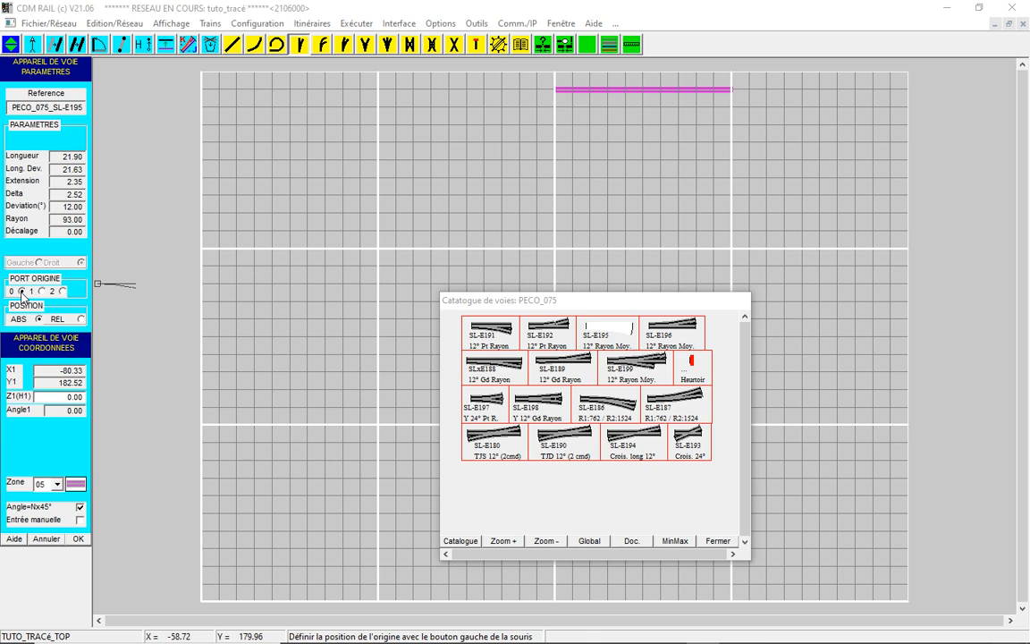
click(735, 93)
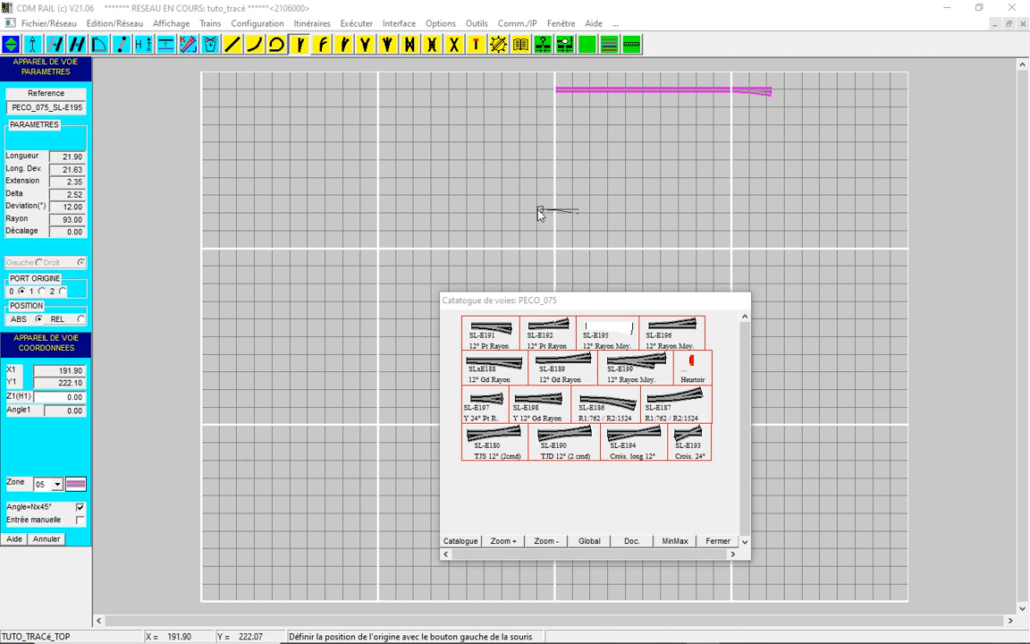
click(64, 292)
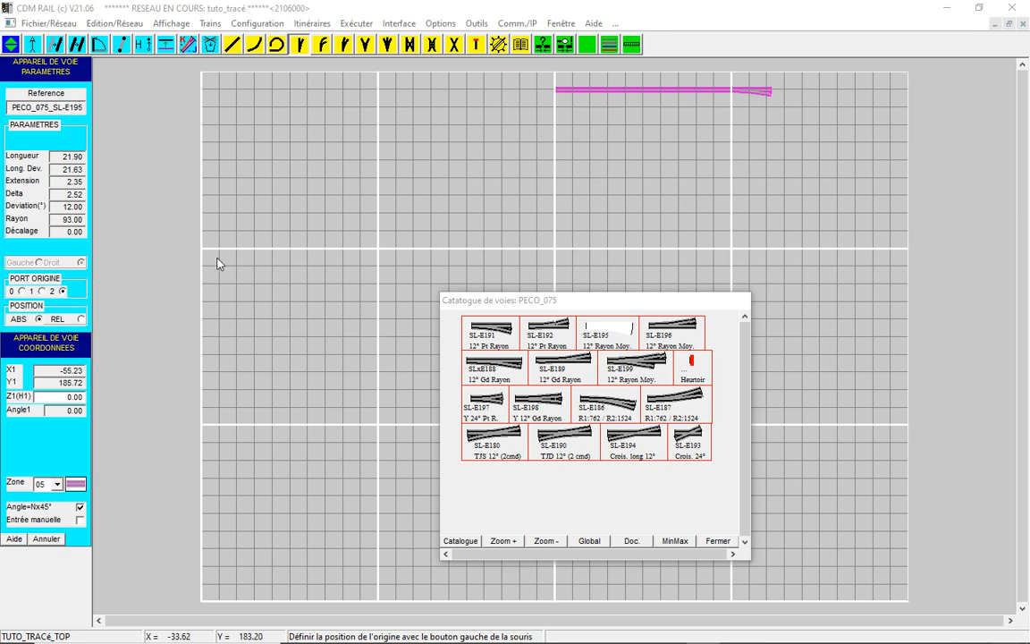
click(773, 100)
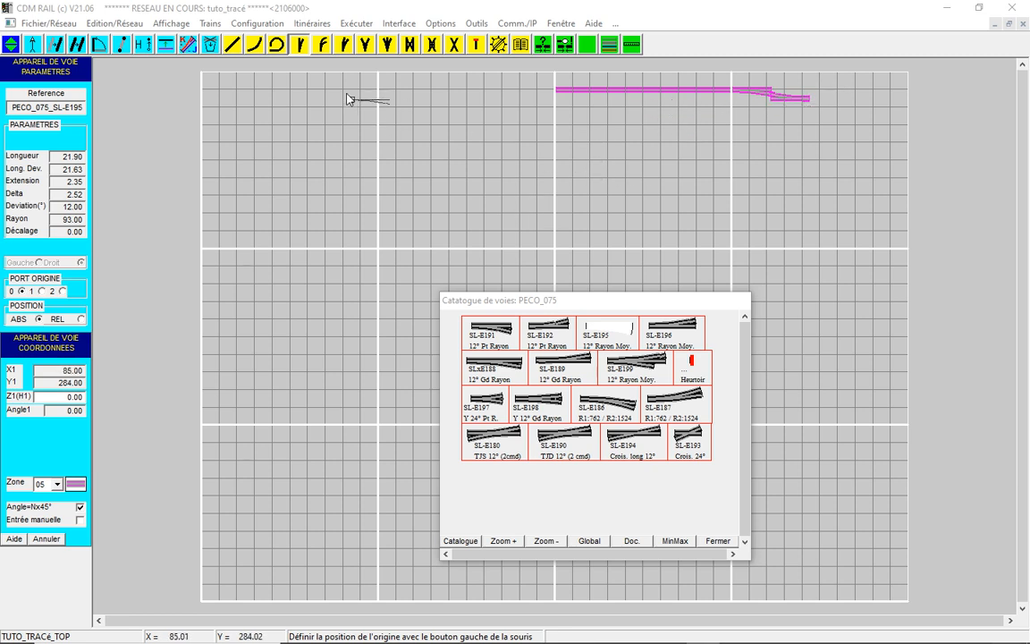
Draw a free-length straight track about 121.4 long from the second turnout back under the first straight, ending level with its left end
click(232, 46)
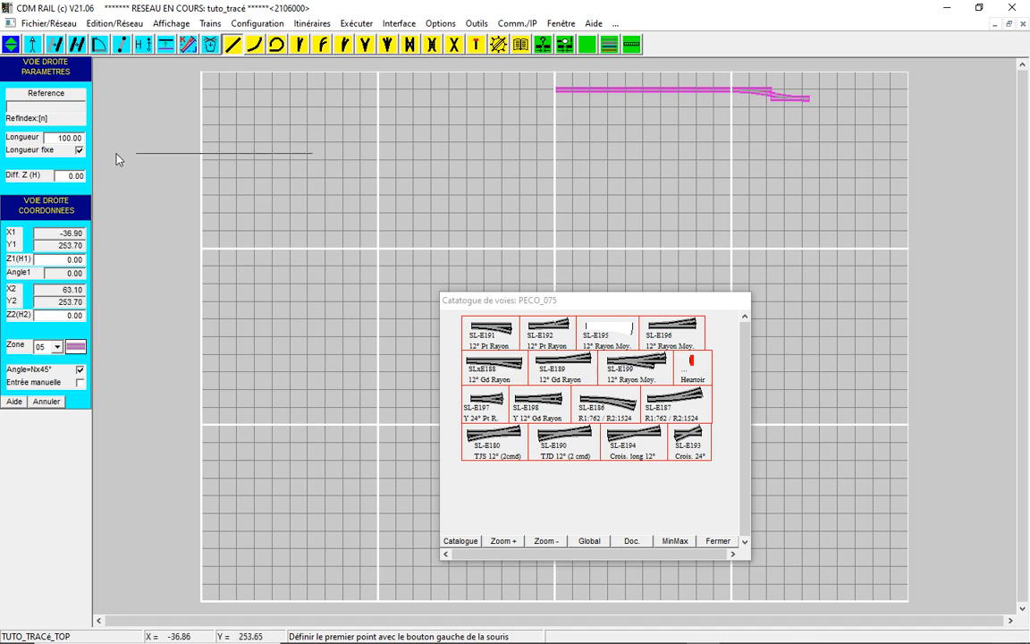
click(80, 151)
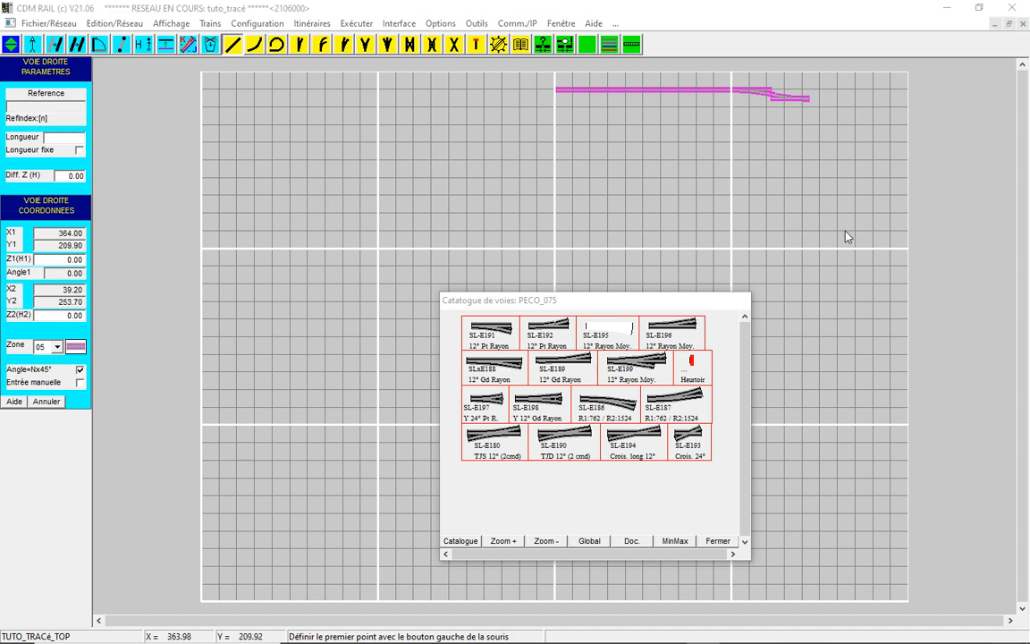
scroll(856, 237, up, 2)
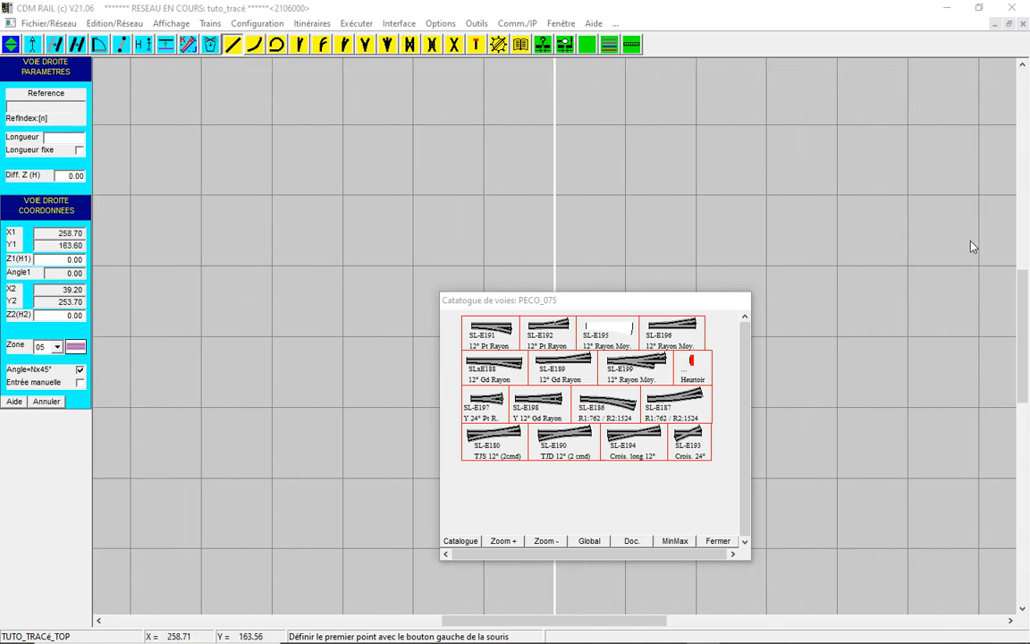
drag(1024, 299, 1021, 108)
drag(522, 620, 642, 628)
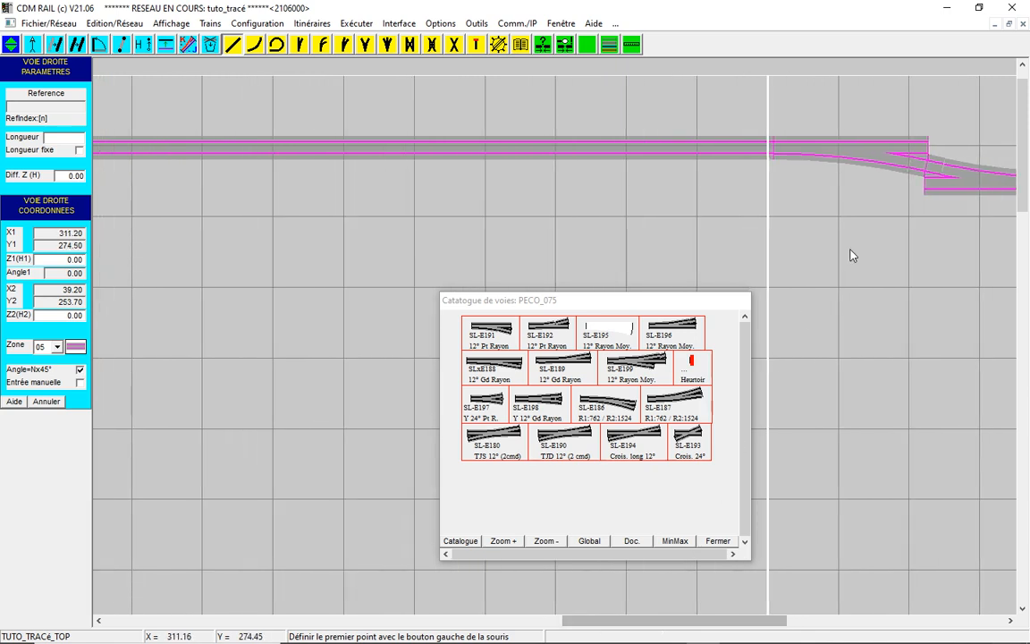
click(927, 188)
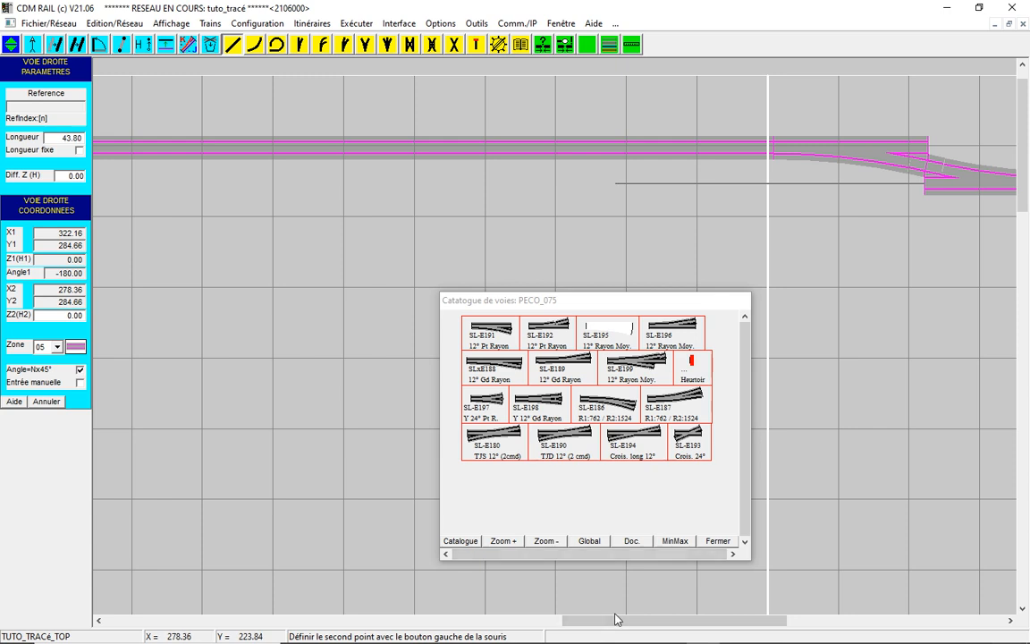
drag(586, 621, 485, 621)
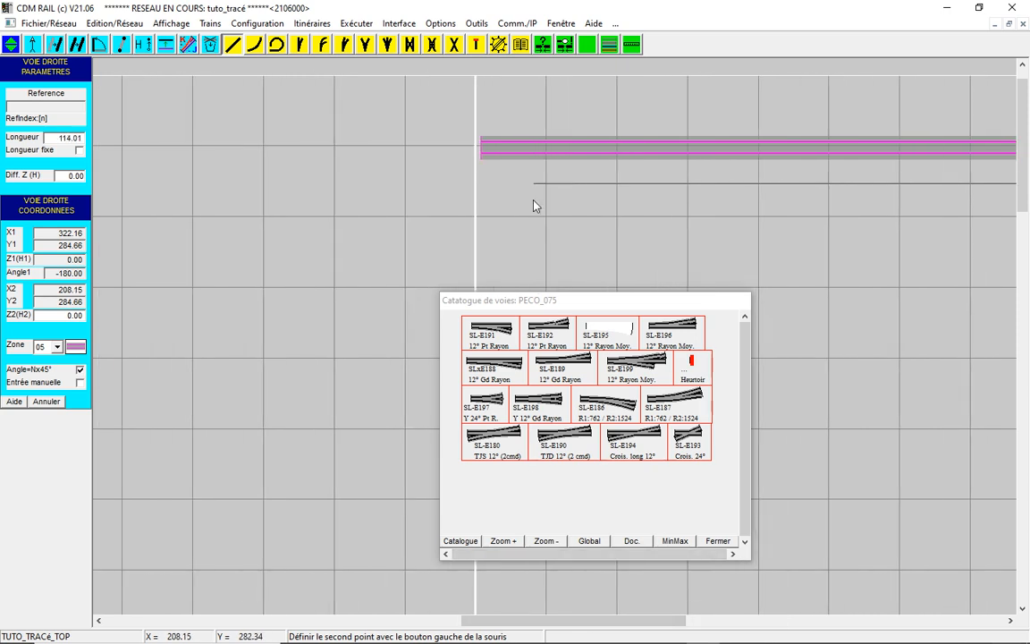
click(481, 187)
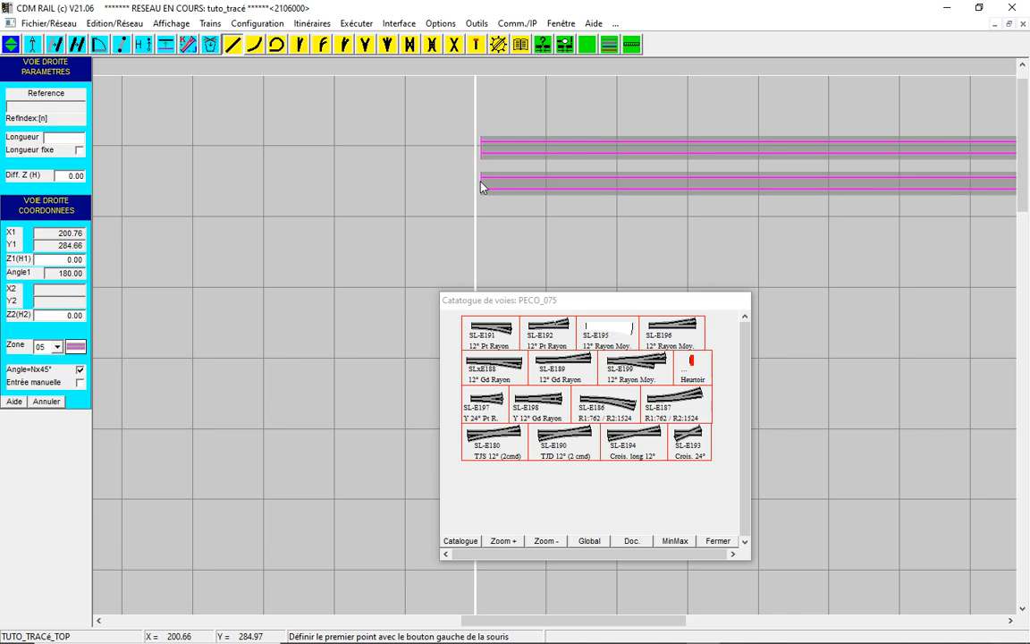
Examine the left ends of the two parallel straight tracks up close to compare their alignment
scroll(480, 186, up, 2)
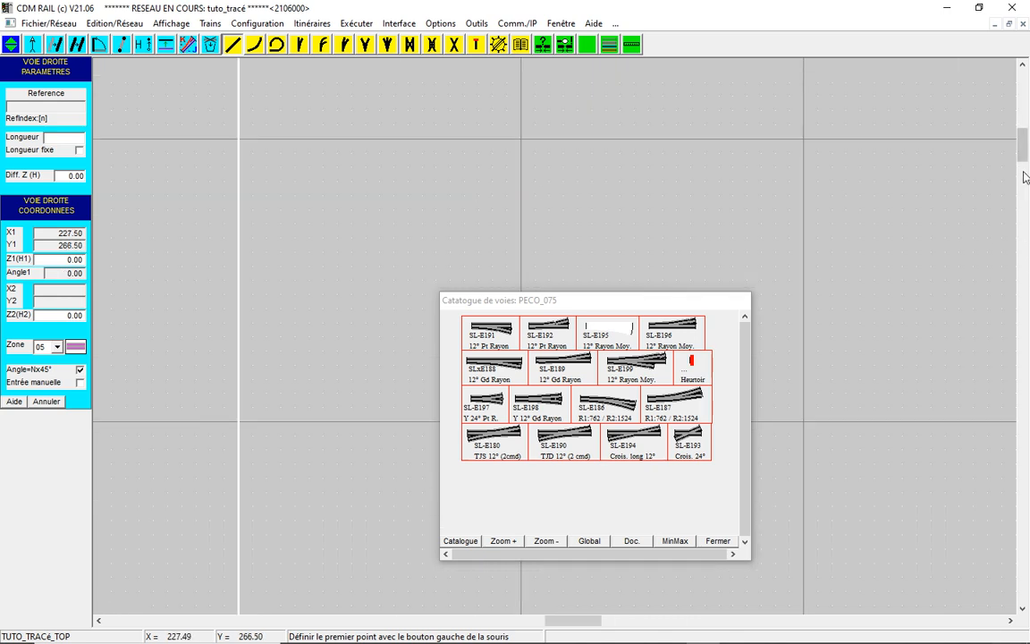
drag(1022, 157, 1021, 123)
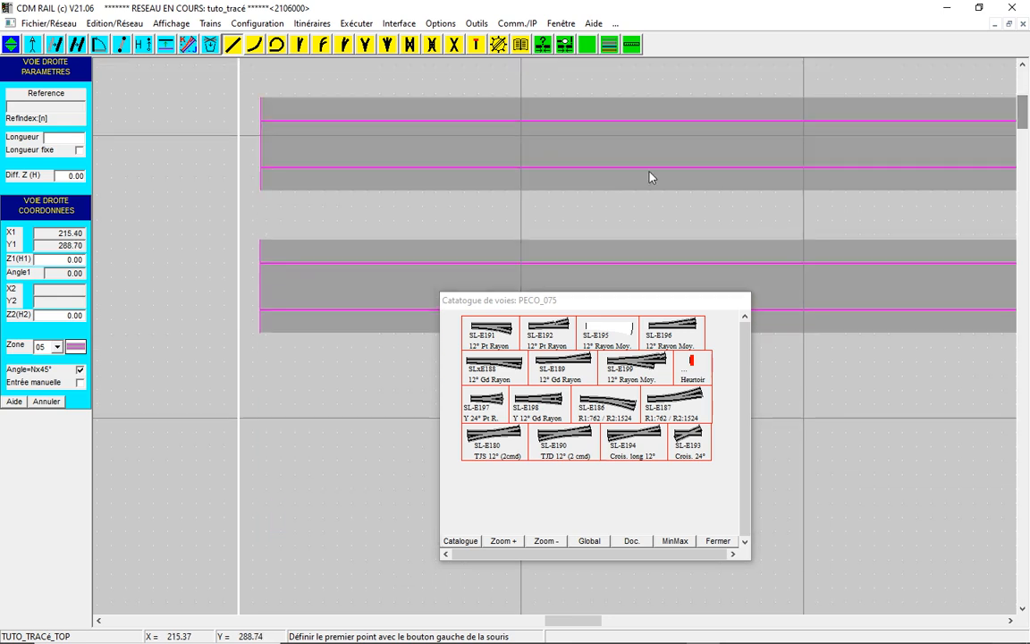
scroll(269, 168, up, 1)
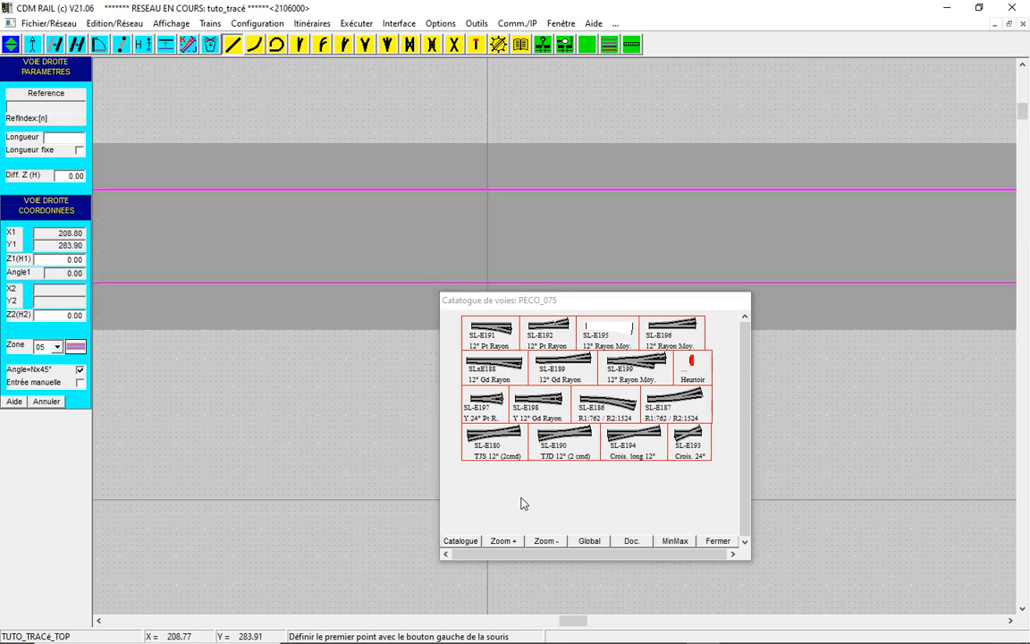
mouse_move(576, 620)
mouse_down()
mouse_move(516, 626)
mouse_move(568, 625)
mouse_up()
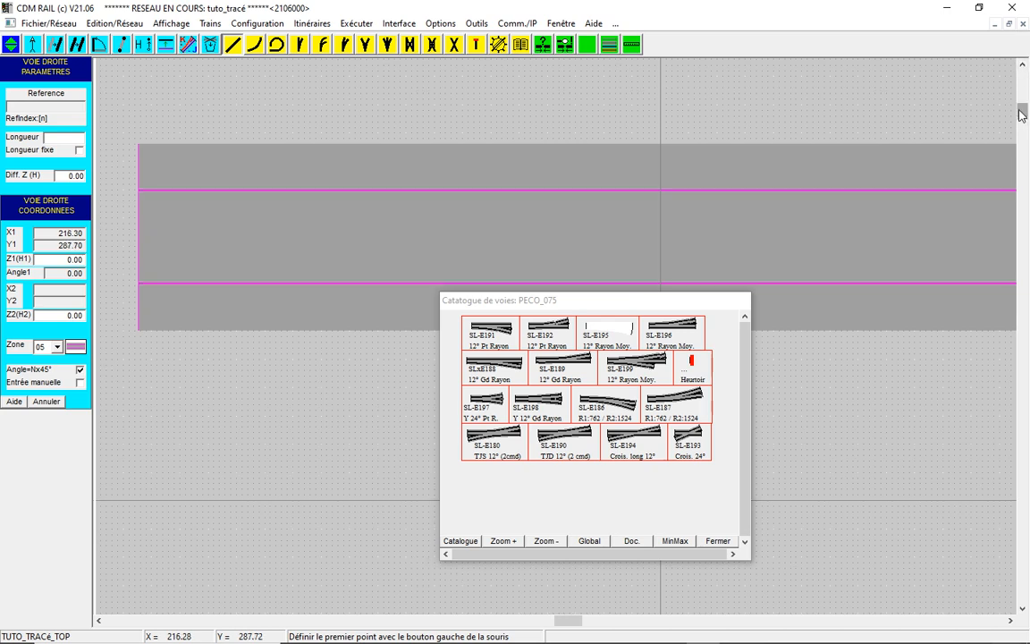
drag(1021, 117, 1021, 102)
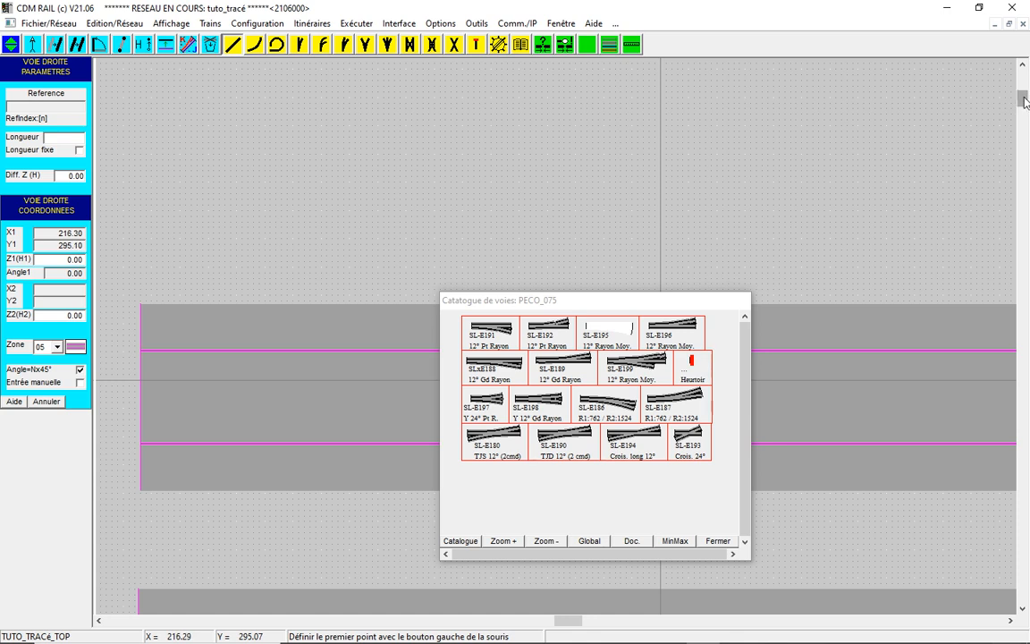
drag(1025, 101, 1022, 114)
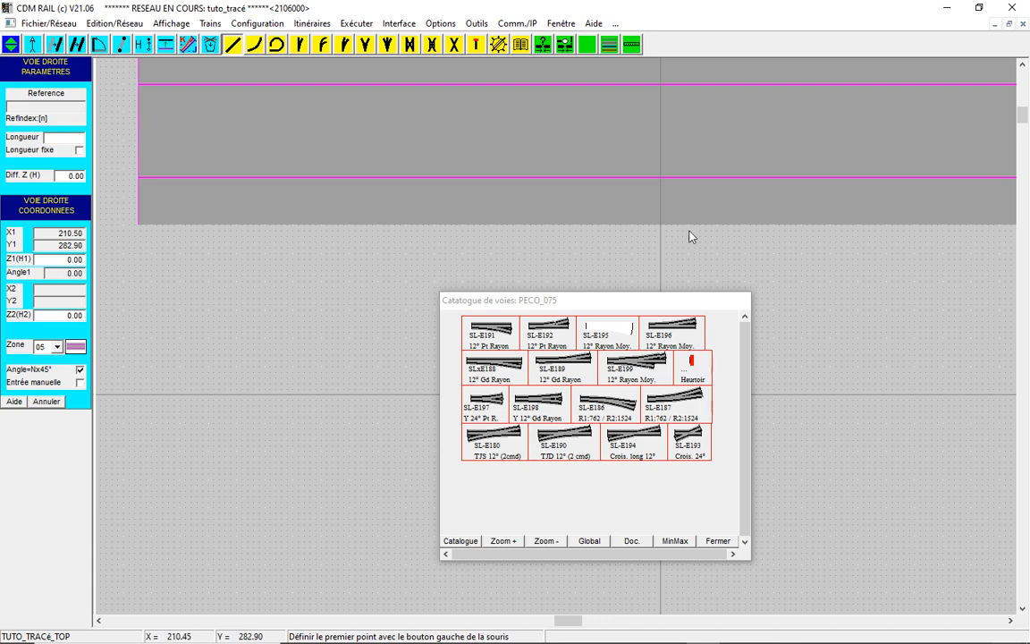
scroll(696, 237, down, 3)
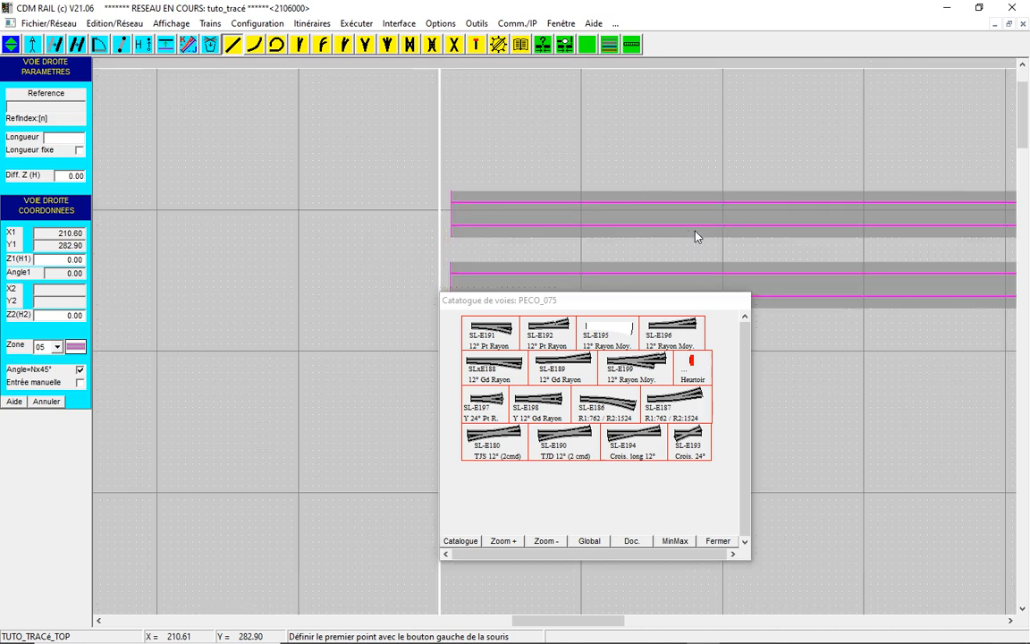
scroll(697, 237, down, 4)
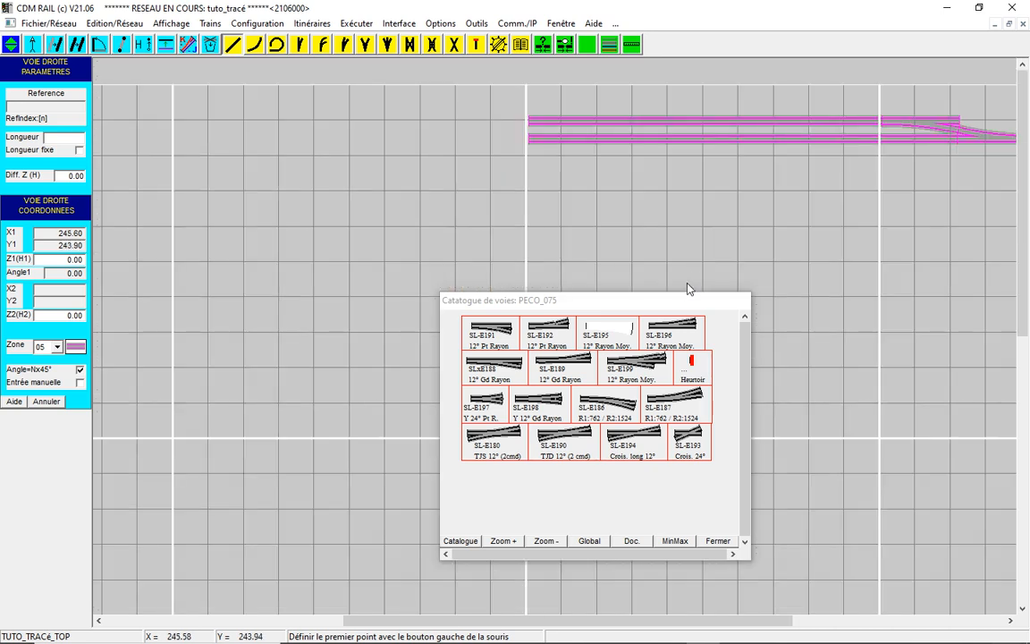
Extend the left ends of both parallel tracks with straight tracks of fixed length 100
drag(649, 307, 831, 294)
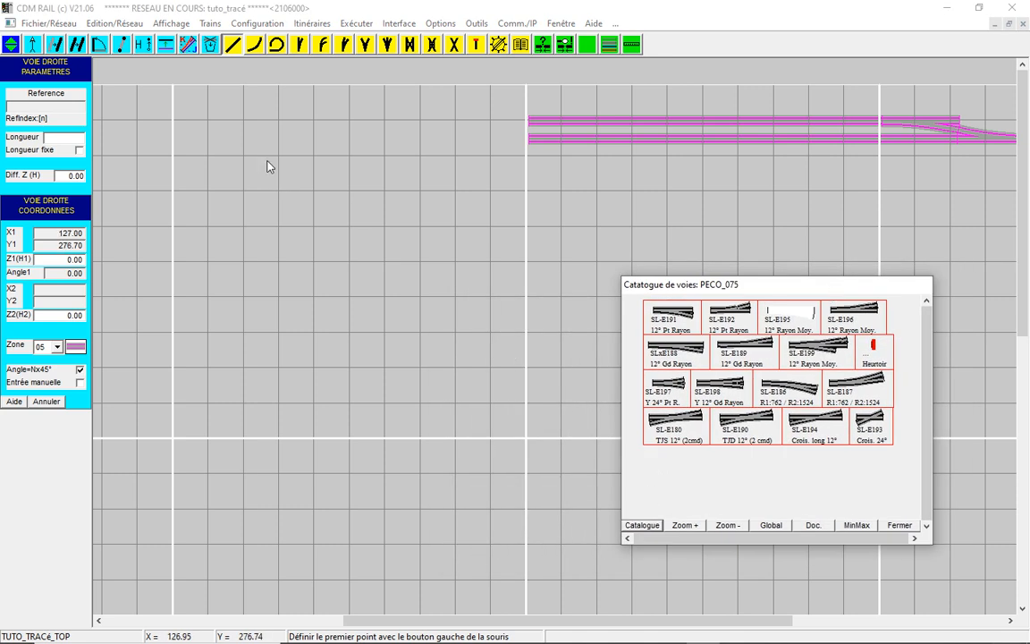
click(235, 50)
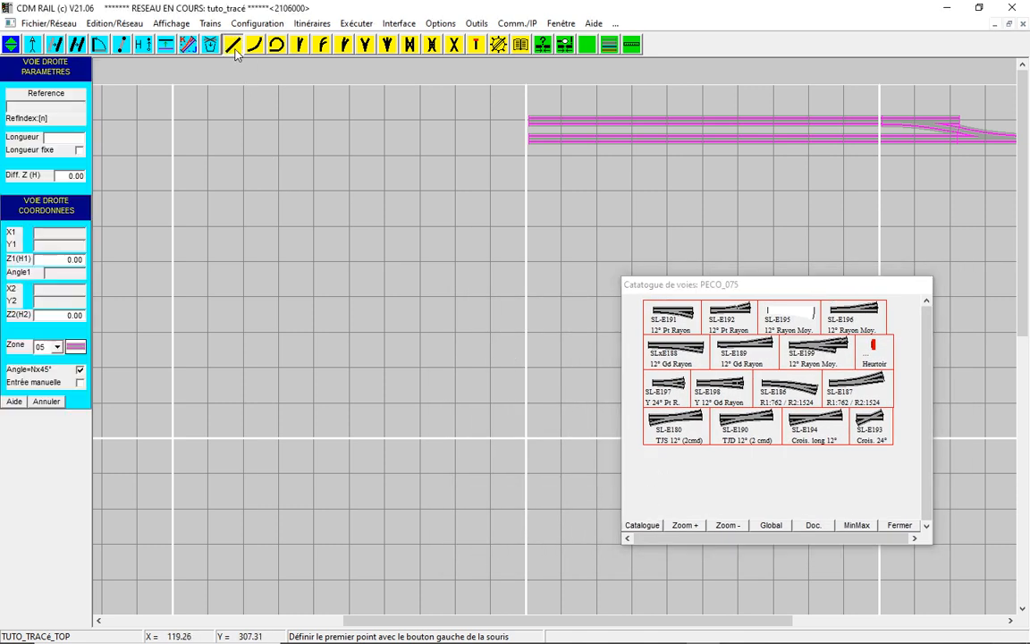
click(79, 150)
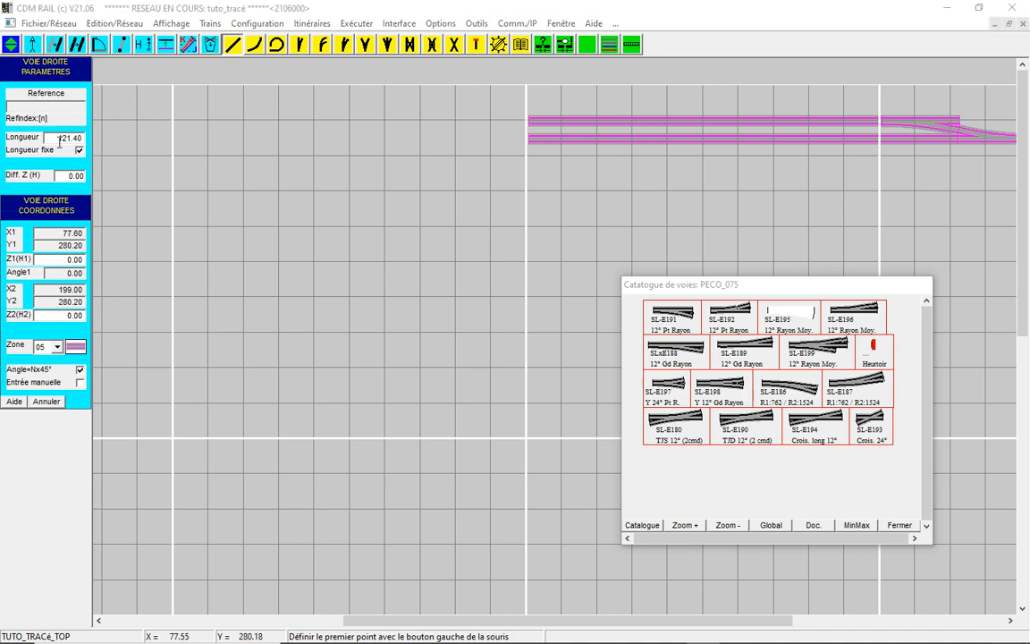
double_click(56, 140)
text(100)
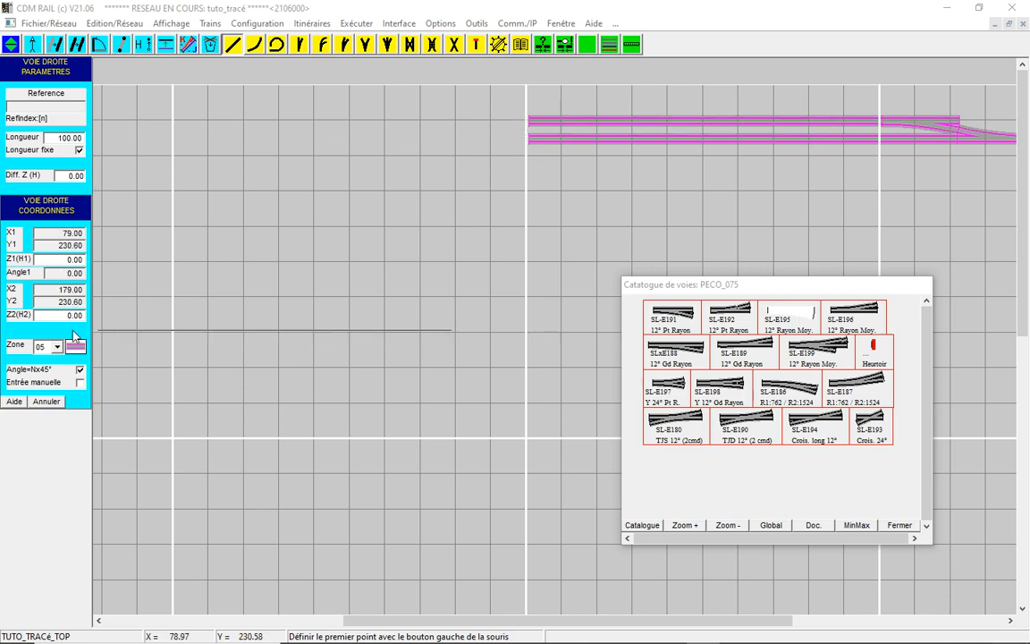
click(528, 124)
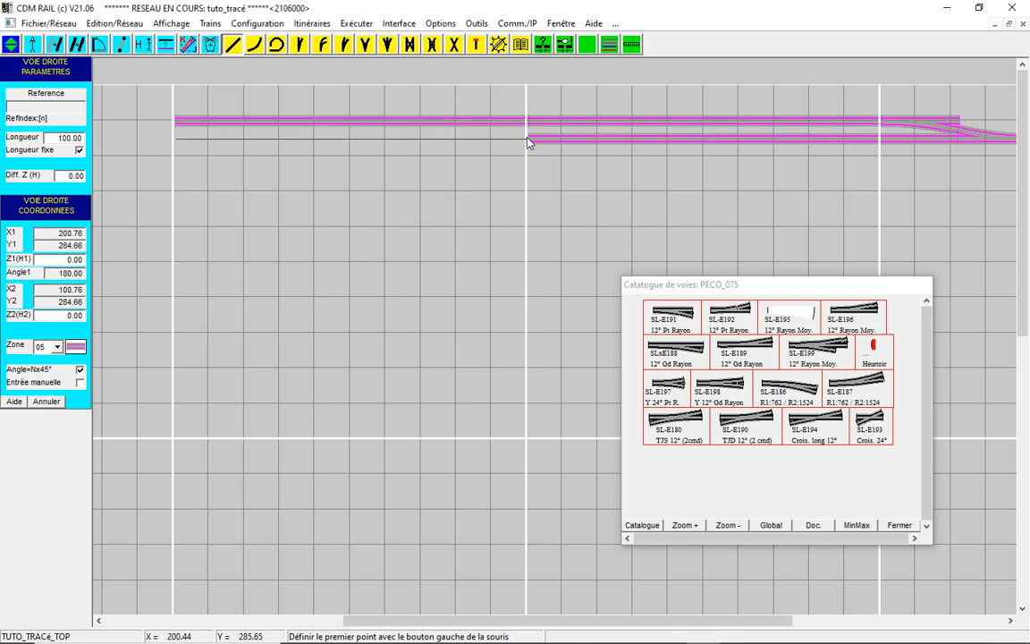
click(528, 141)
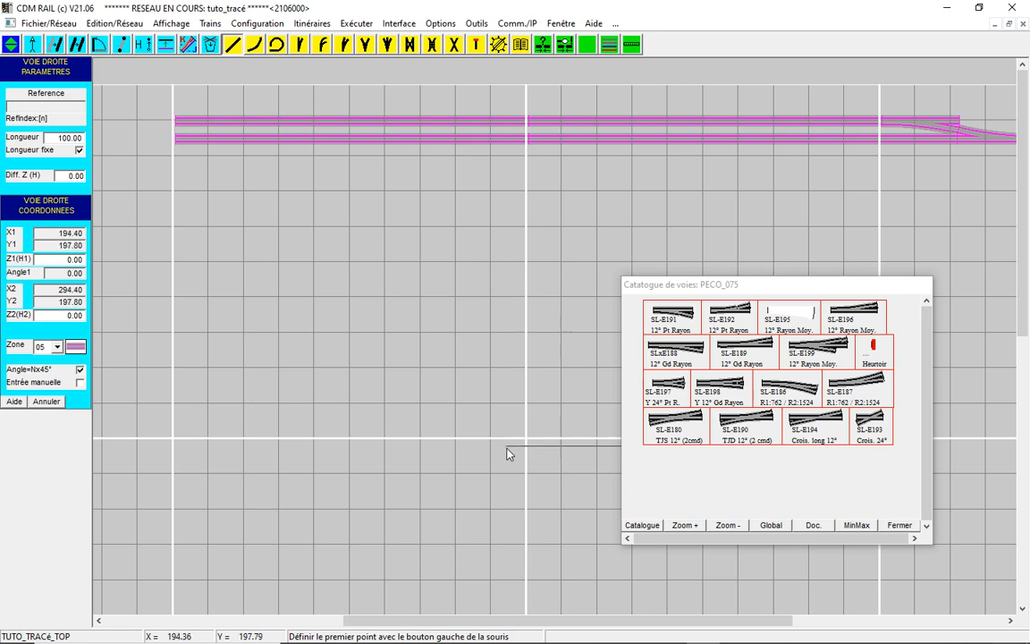
Attach a curved track of radius 65 and arc angle 90° to the left end of the outer straight
drag(619, 620, 447, 626)
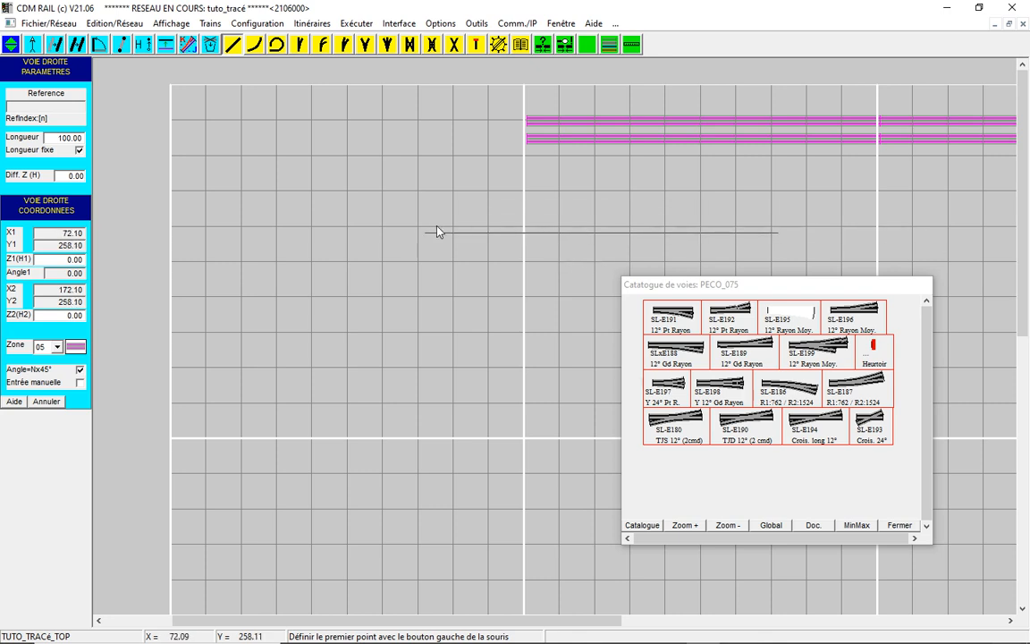
click(255, 45)
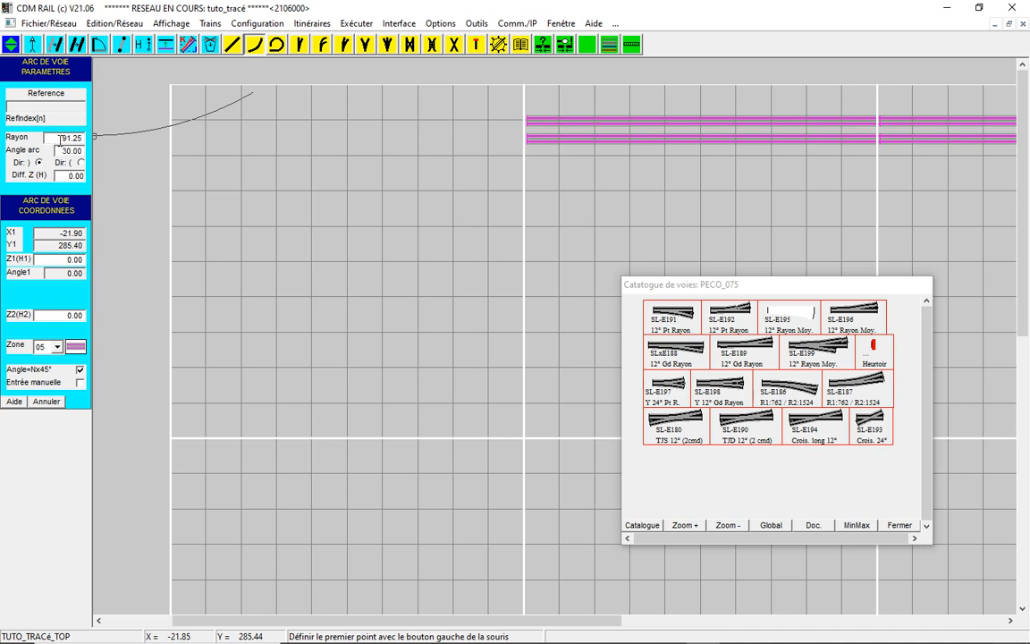
drag(61, 140, 83, 139)
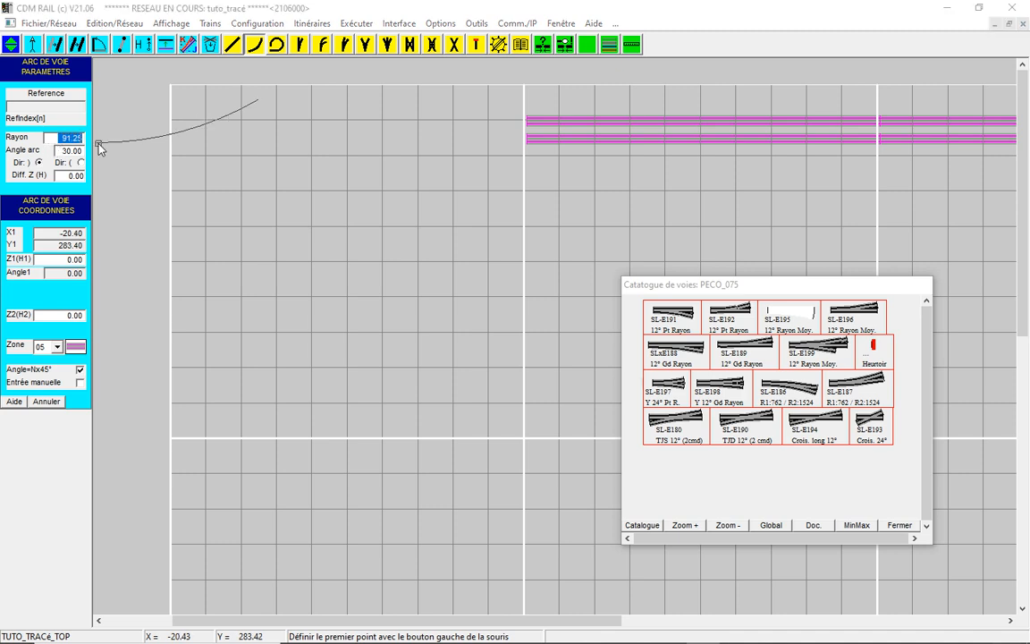
text(65)
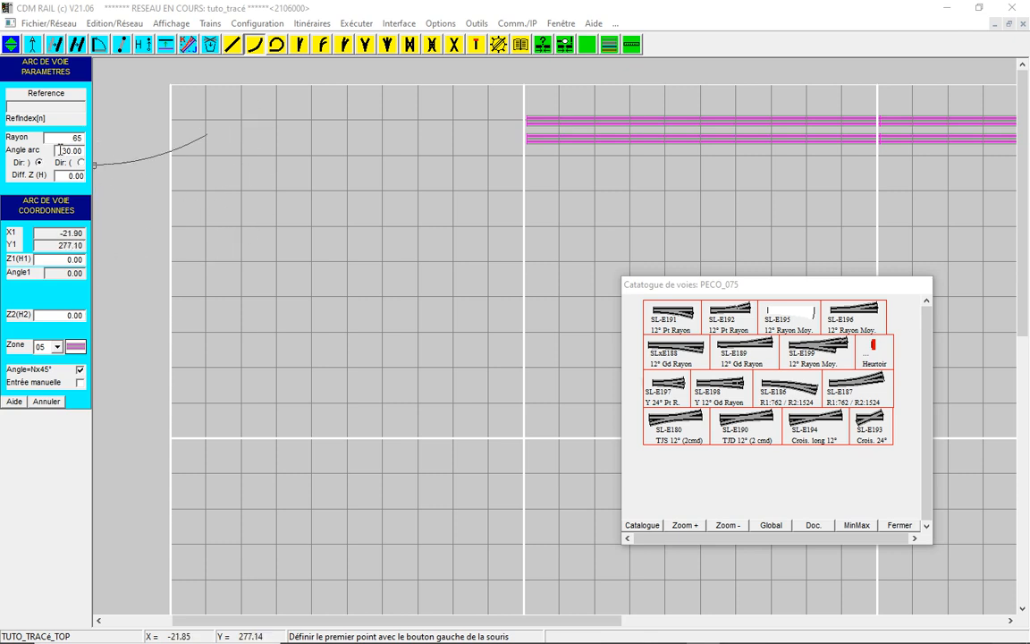
drag(68, 150, 108, 151)
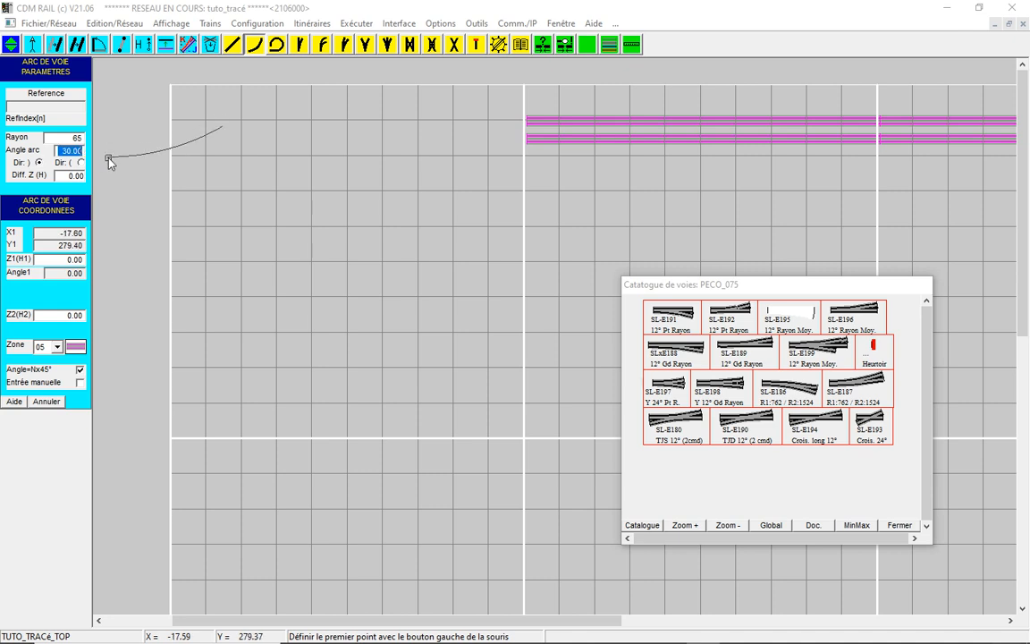
text(90)
key(Return)
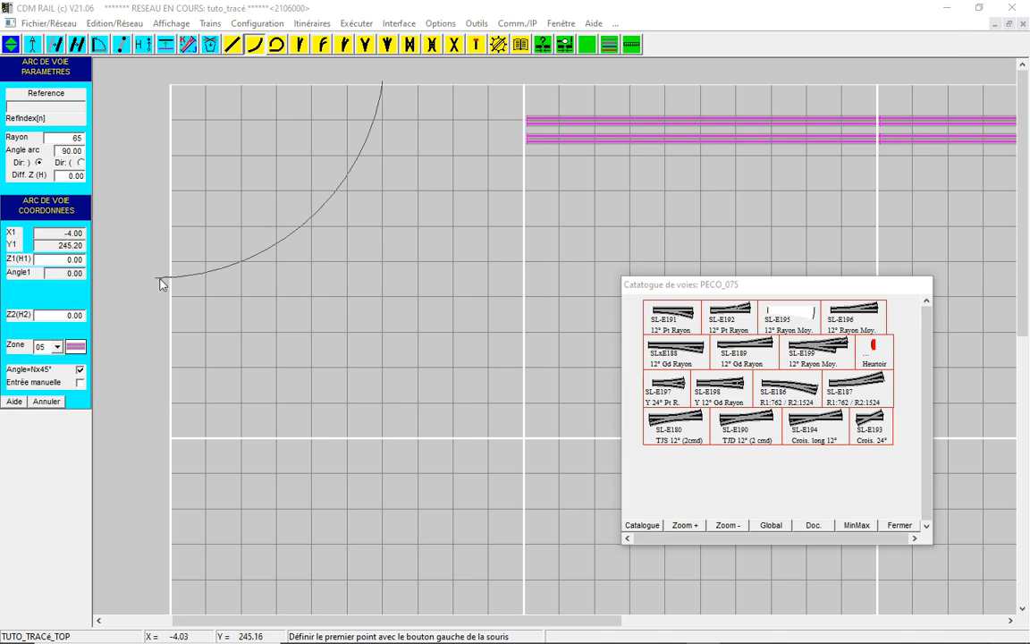
click(528, 123)
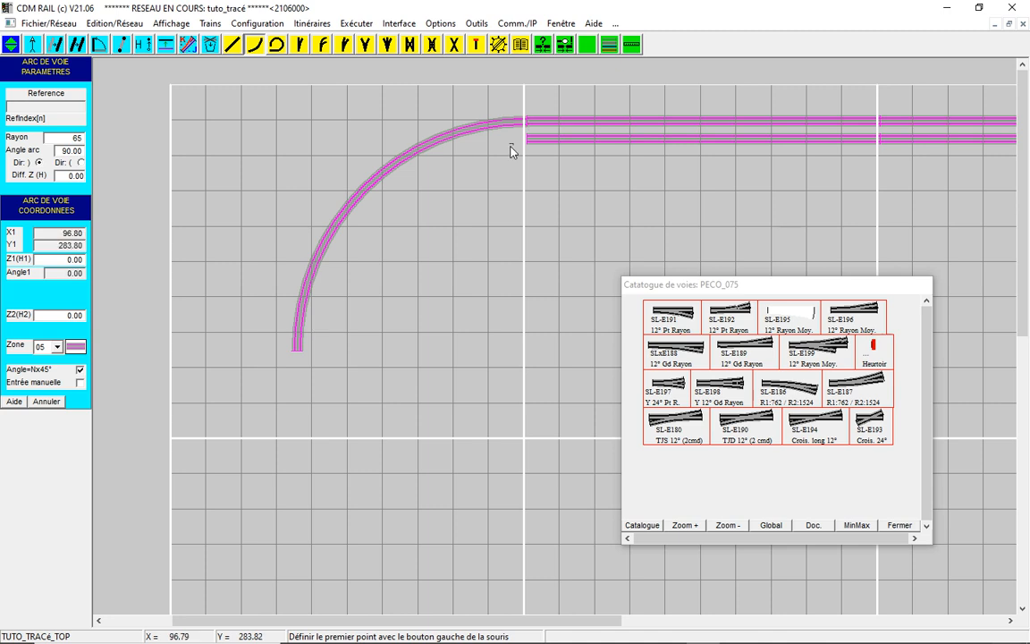
Attach a curved track of radius 60 and arc angle 90° to the left end of the inner straight
double_click(65, 139)
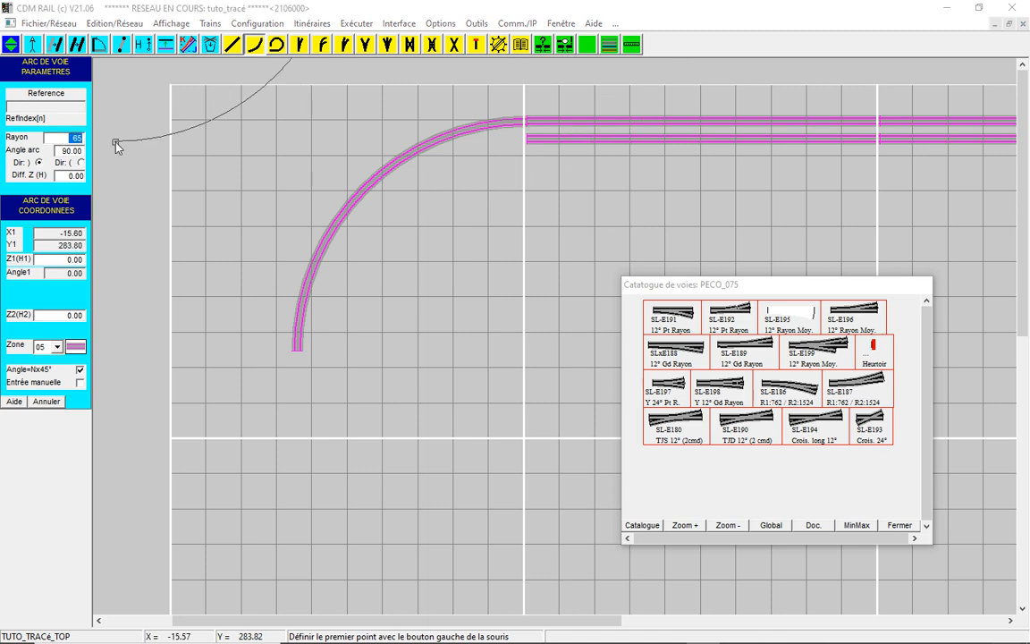
text(60)
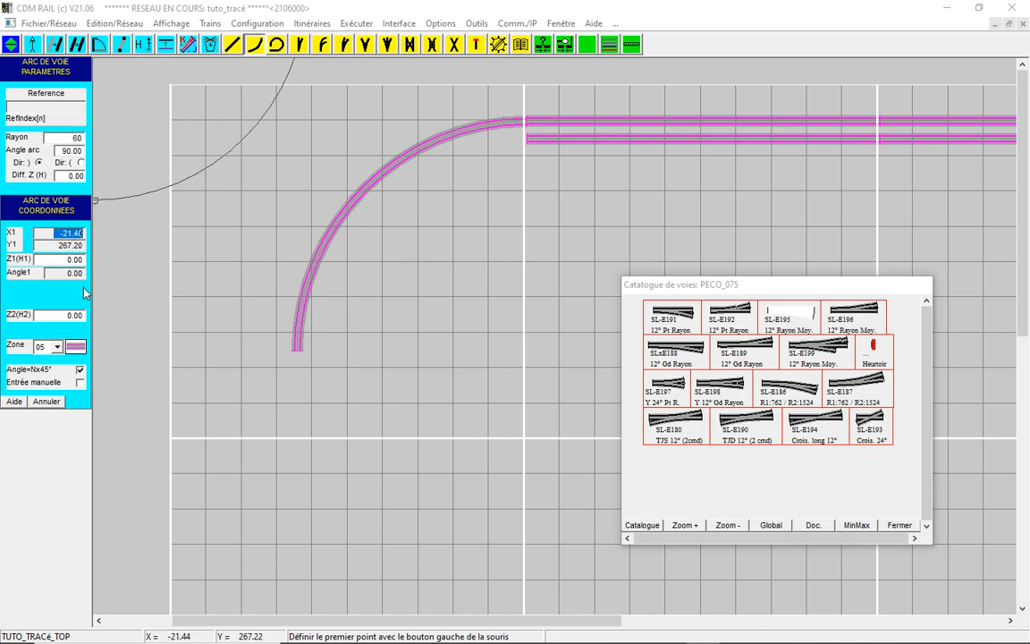
click(528, 149)
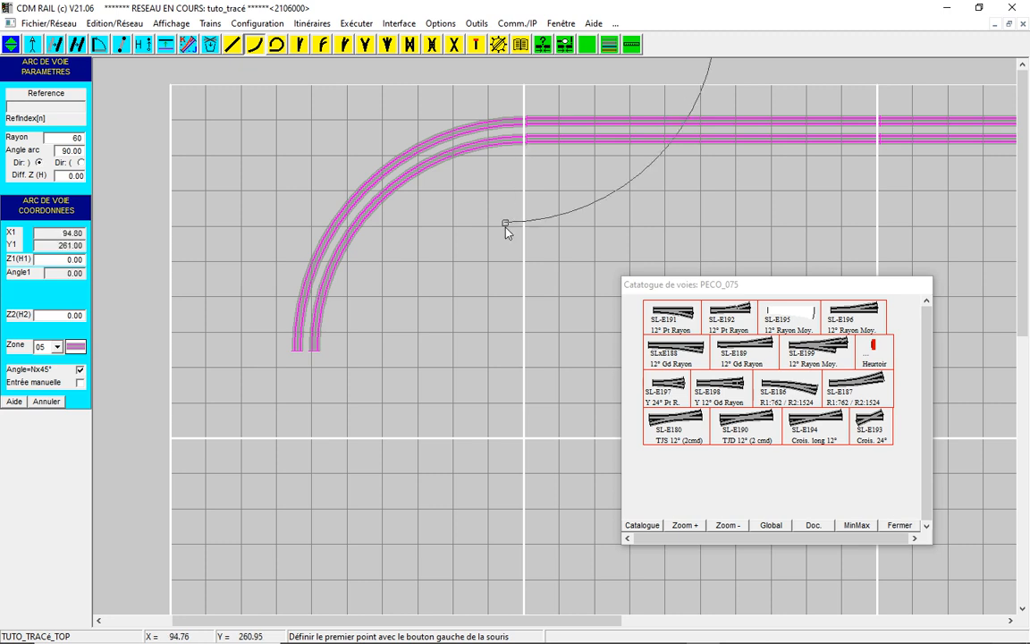
Move the whole layout about 29.7 left and 7 up, using the lower turnout's right end as the reference port
scroll(505, 236, down, 1)
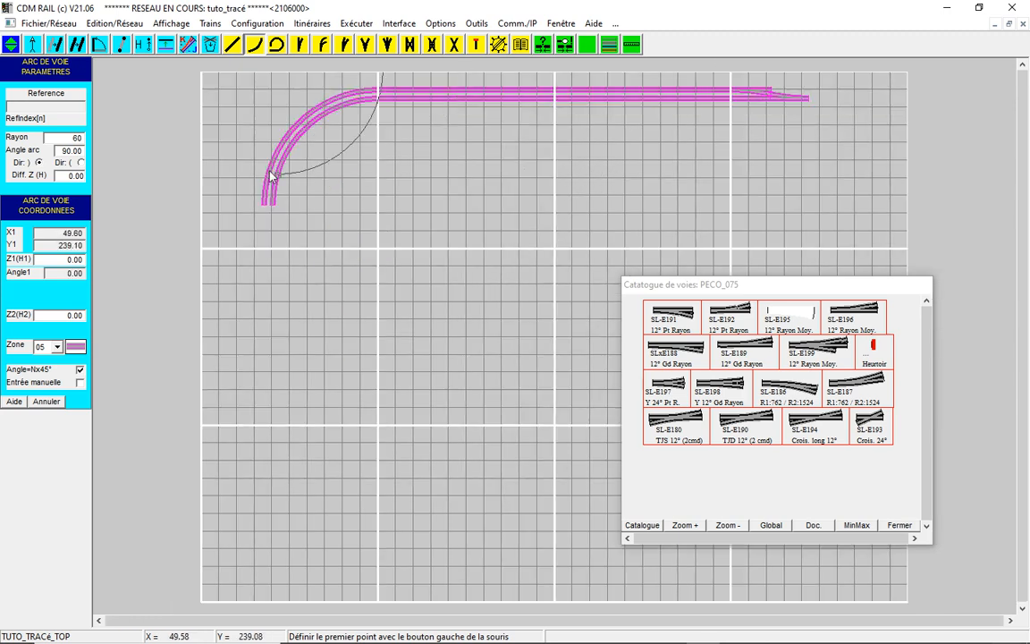
click(54, 44)
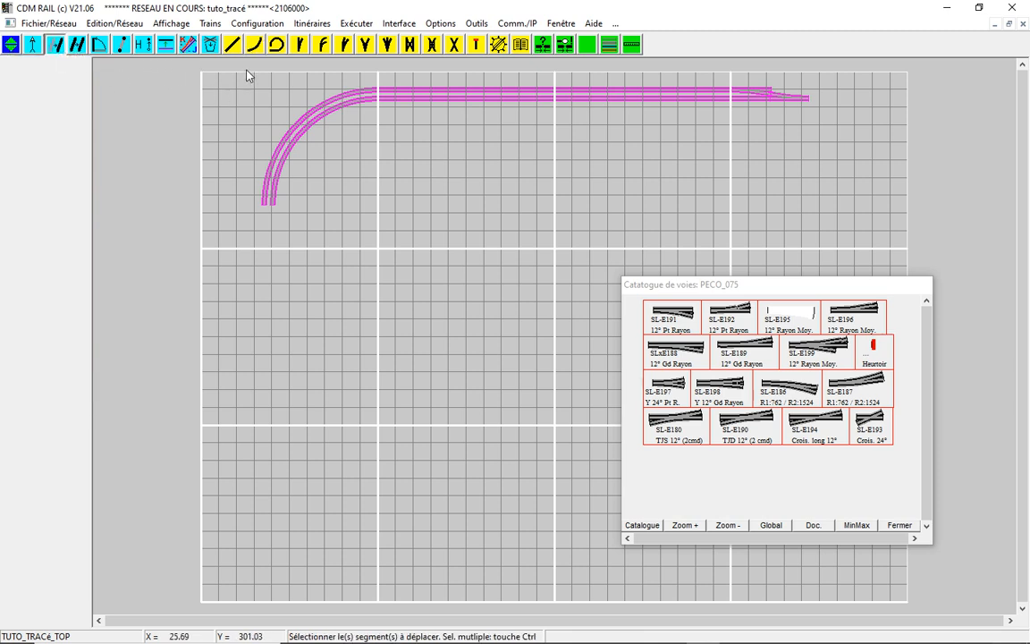
drag(233, 79, 849, 234)
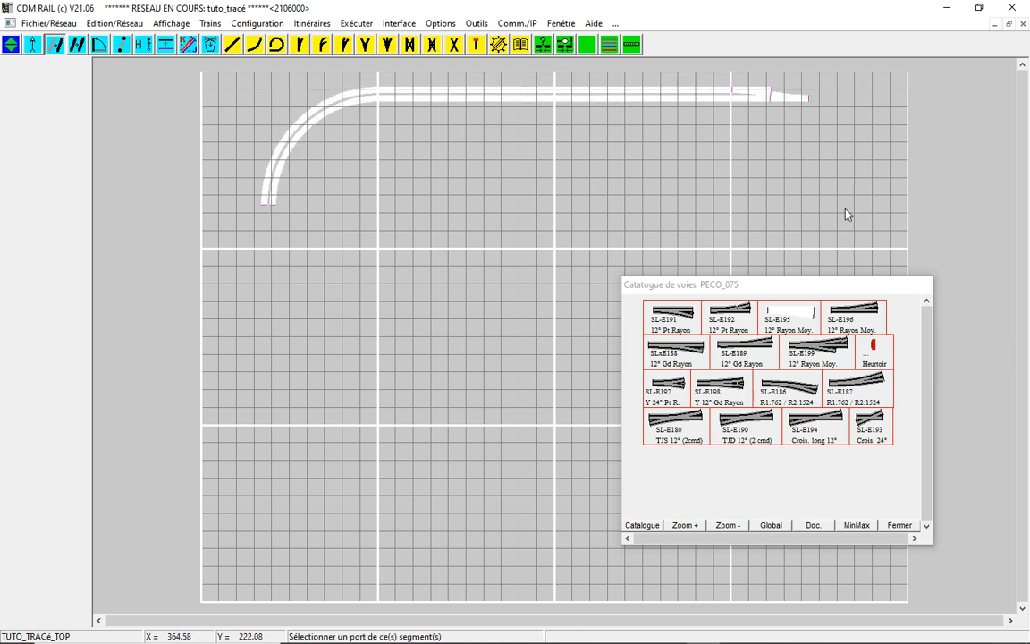
click(809, 101)
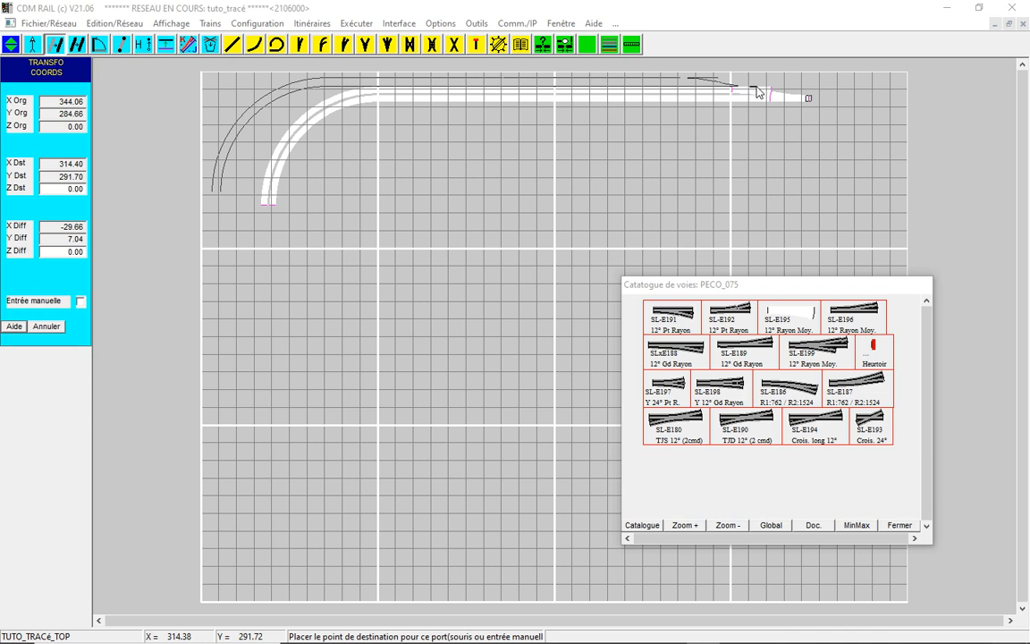
click(757, 92)
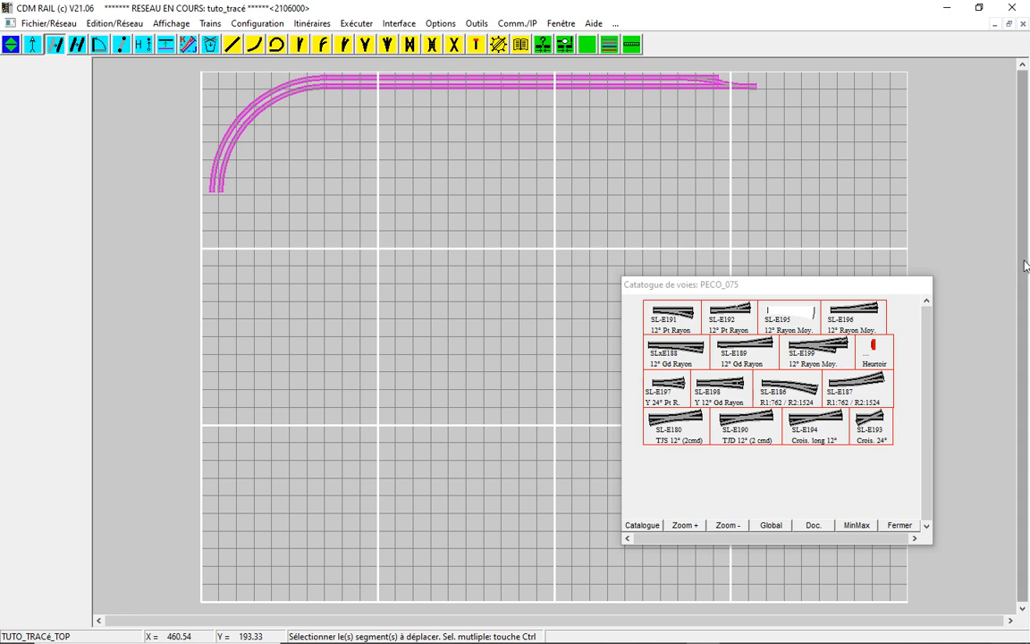
Draw a free-length horizontal straight about 21.4 long from the upper turnout's right end, ending level with the lower turnout's right end
key(plus)
drag(1020, 300, 1016, 170)
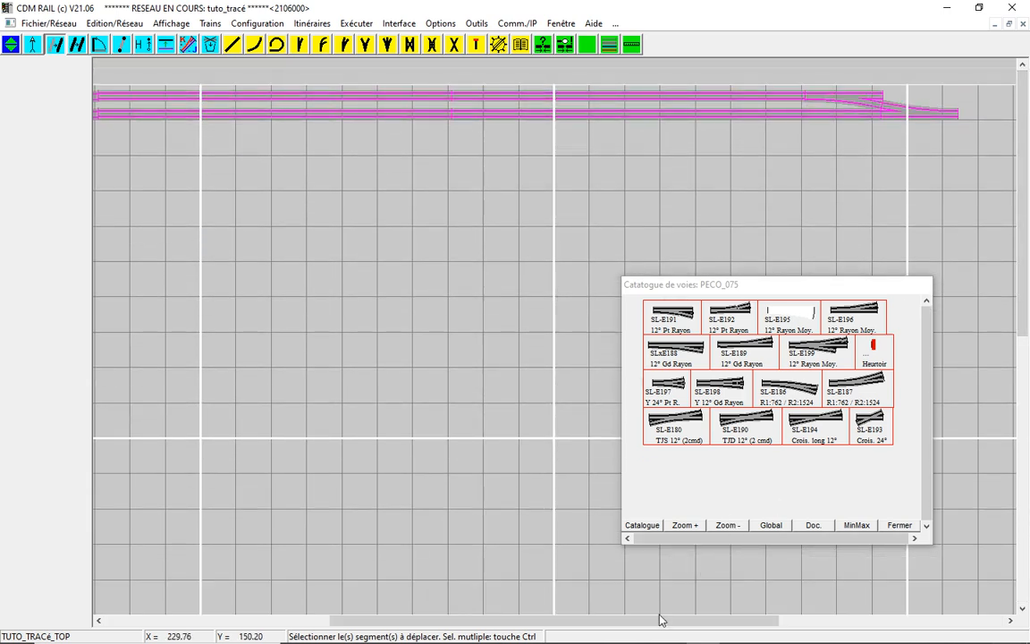
drag(659, 620, 846, 622)
scroll(575, 97, up, 1)
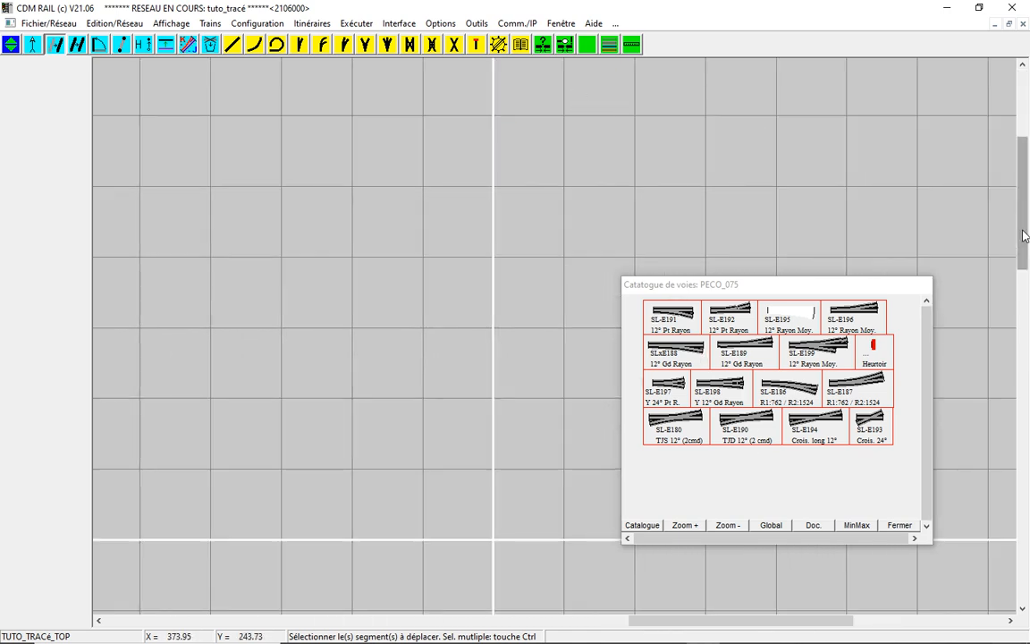
drag(1024, 224, 1026, 170)
scroll(789, 154, up, 1)
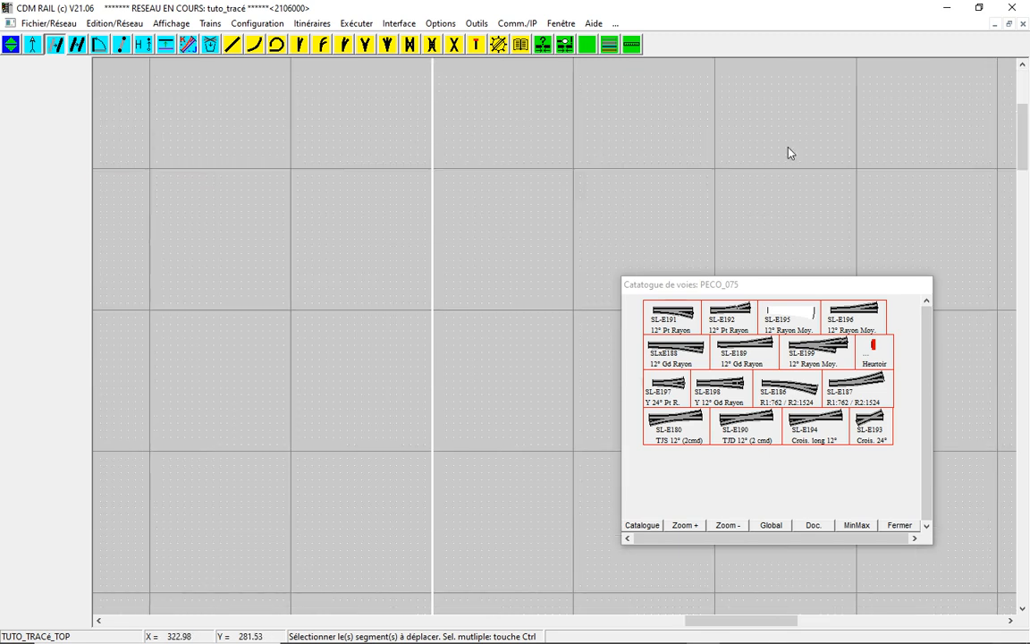
drag(1028, 130, 1027, 96)
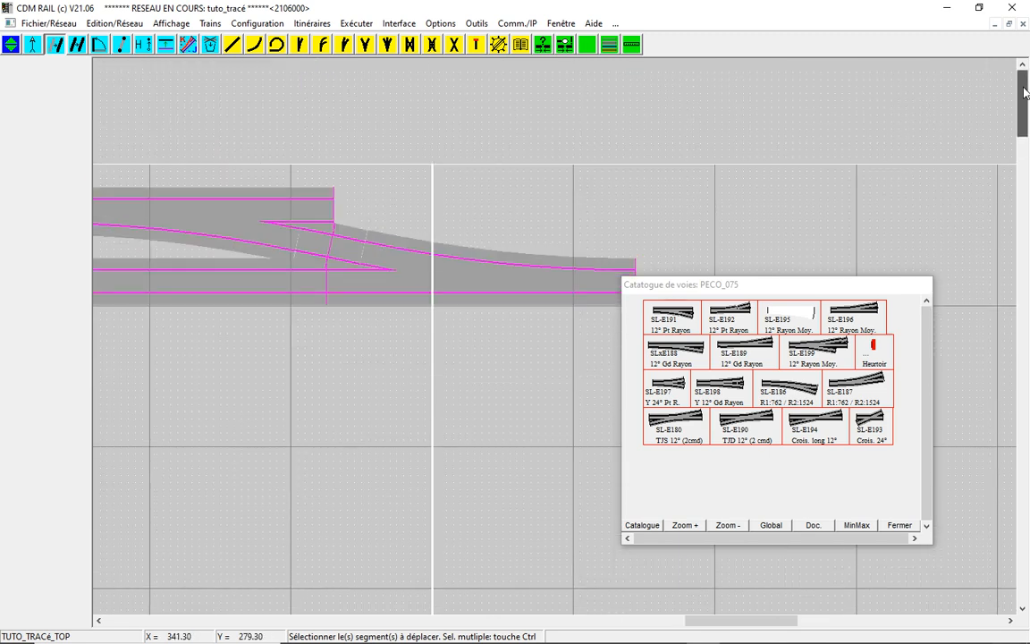
click(232, 44)
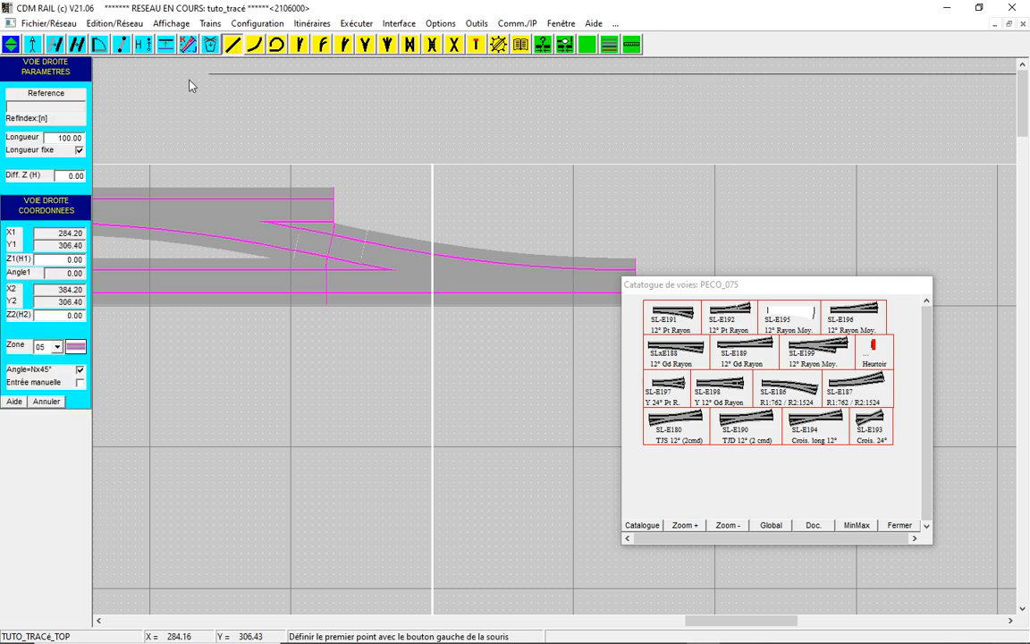
click(79, 150)
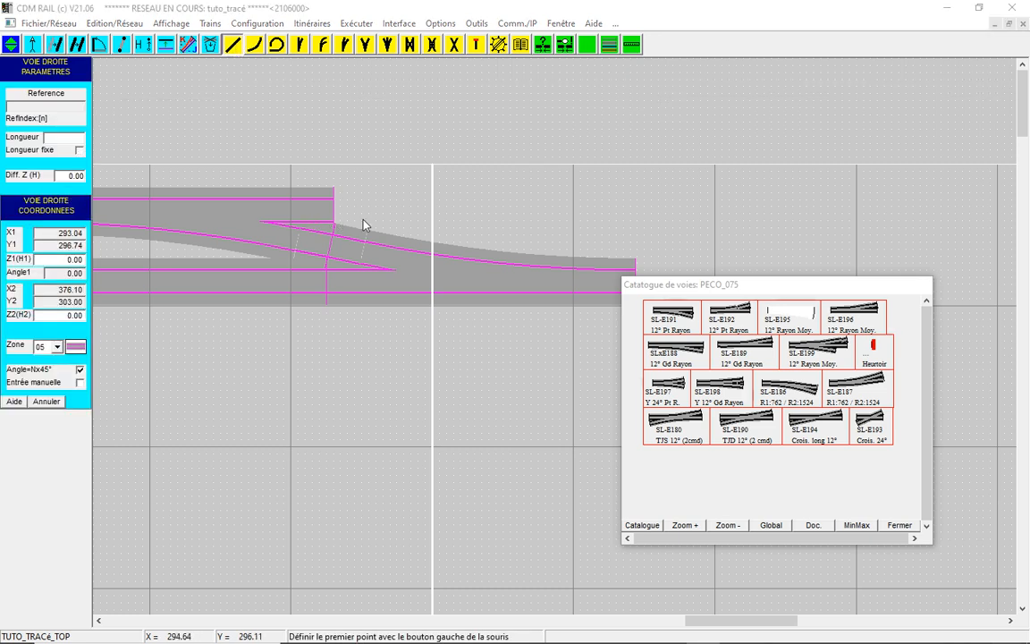
click(337, 212)
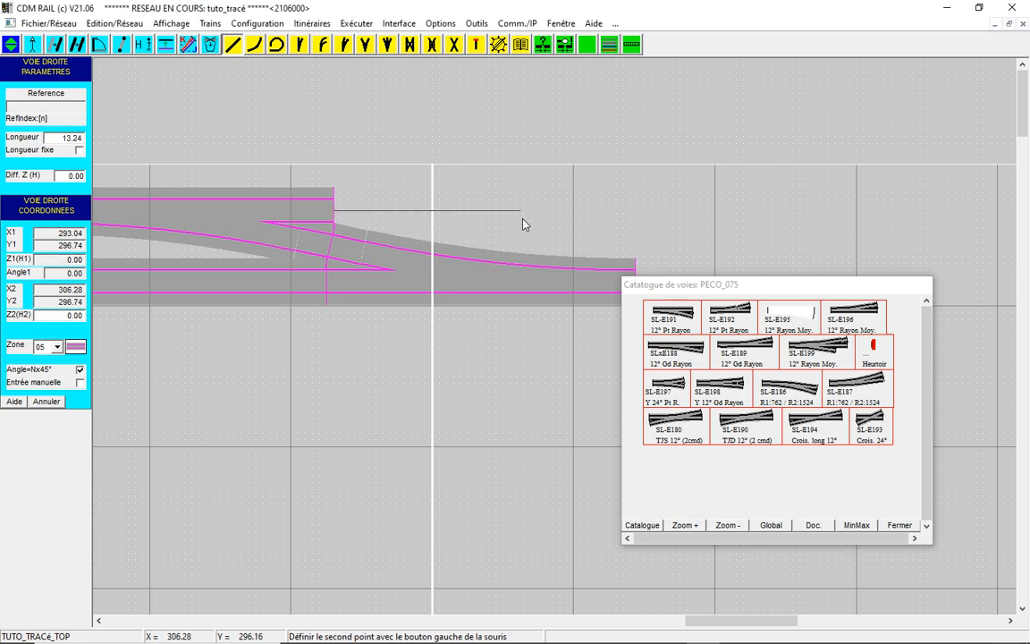
click(637, 227)
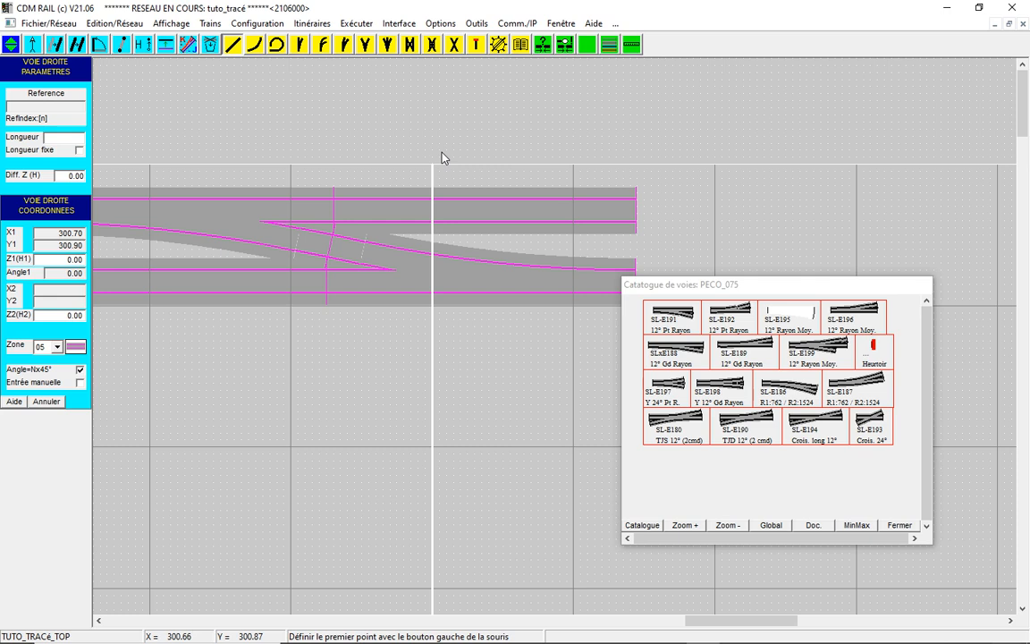
Set the length of the short straight after the upper turnout to 21
click(122, 44)
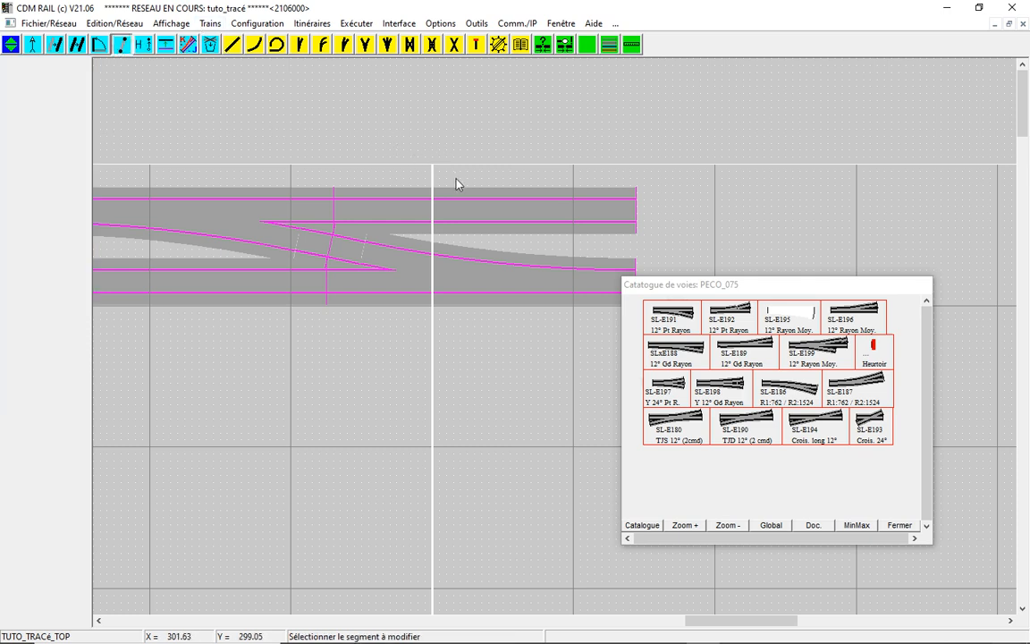
click(516, 221)
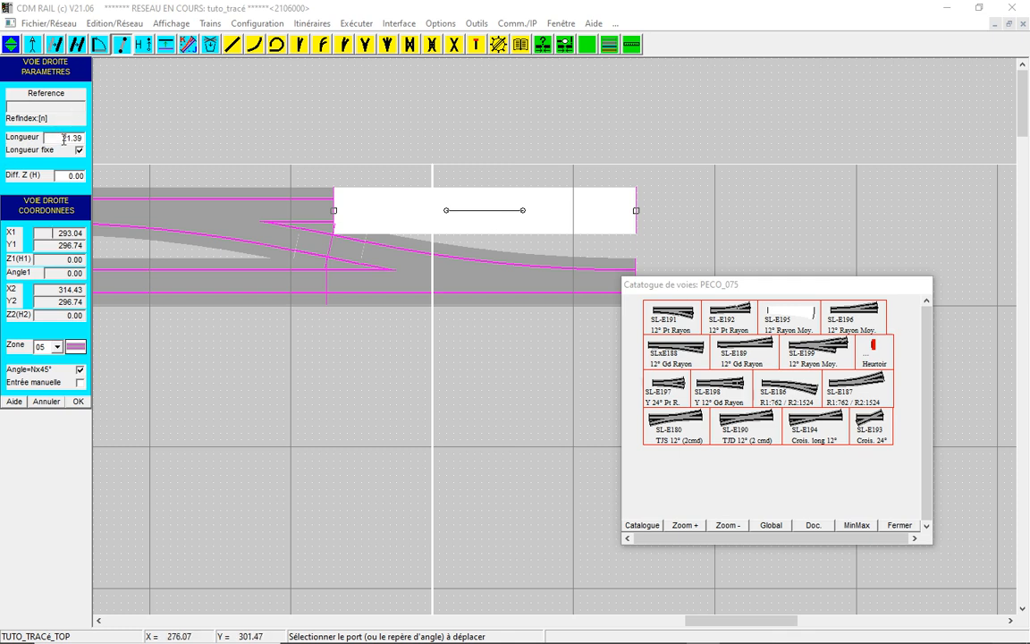
drag(54, 139, 103, 134)
text(21)
click(79, 401)
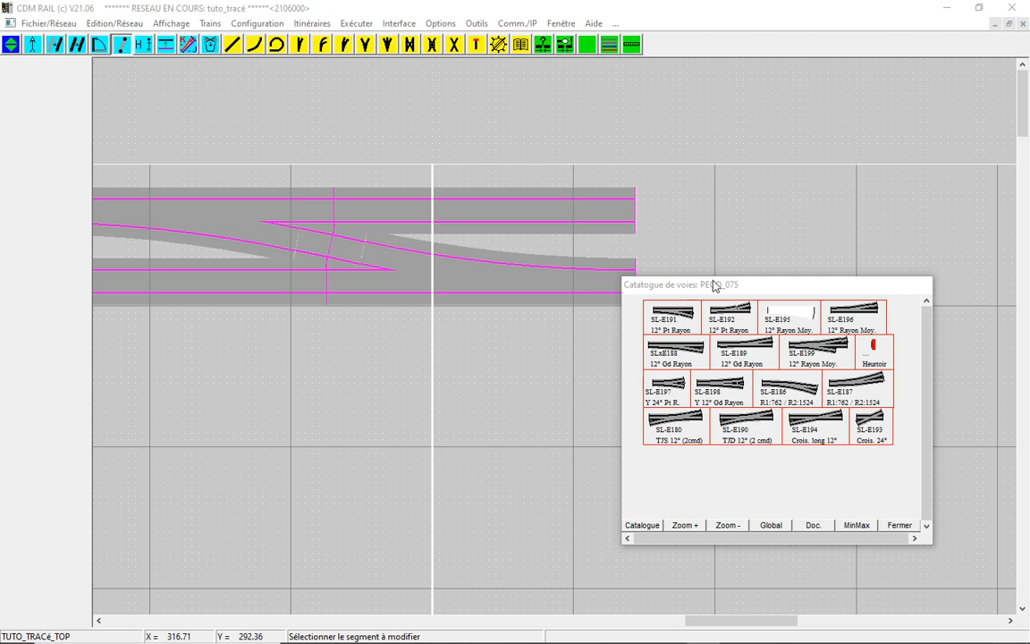
Move the PECO_075 track catalogue clear of the right ends of the tracks and the free area beyond them
drag(850, 298, 652, 351)
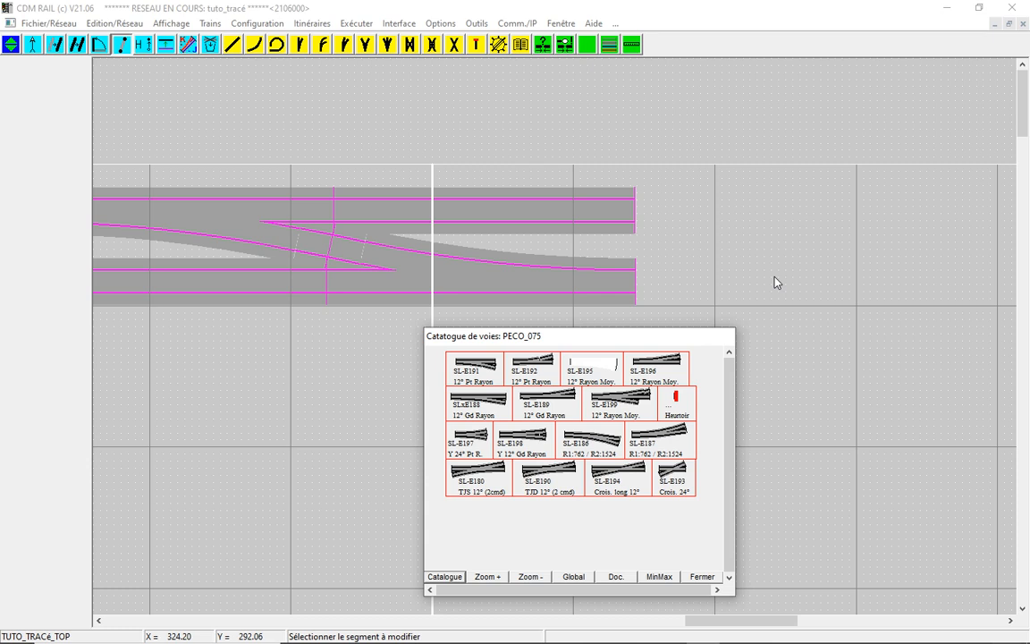
scroll(777, 282, down, 2)
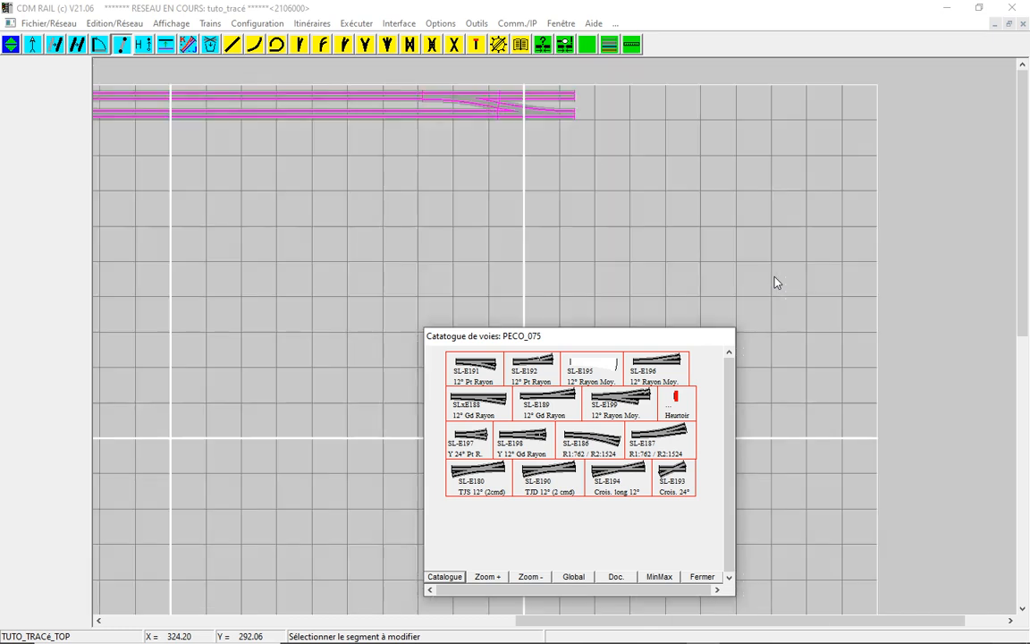
drag(692, 339, 514, 241)
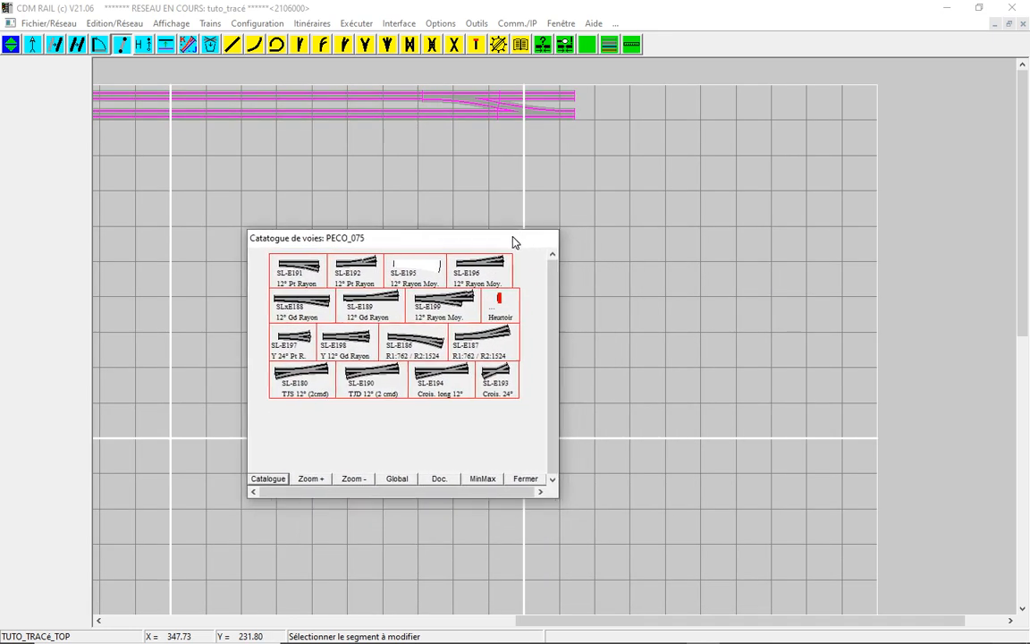
Draw a 90° arc of radius 60 curving downward from the right end of the inner track
click(255, 45)
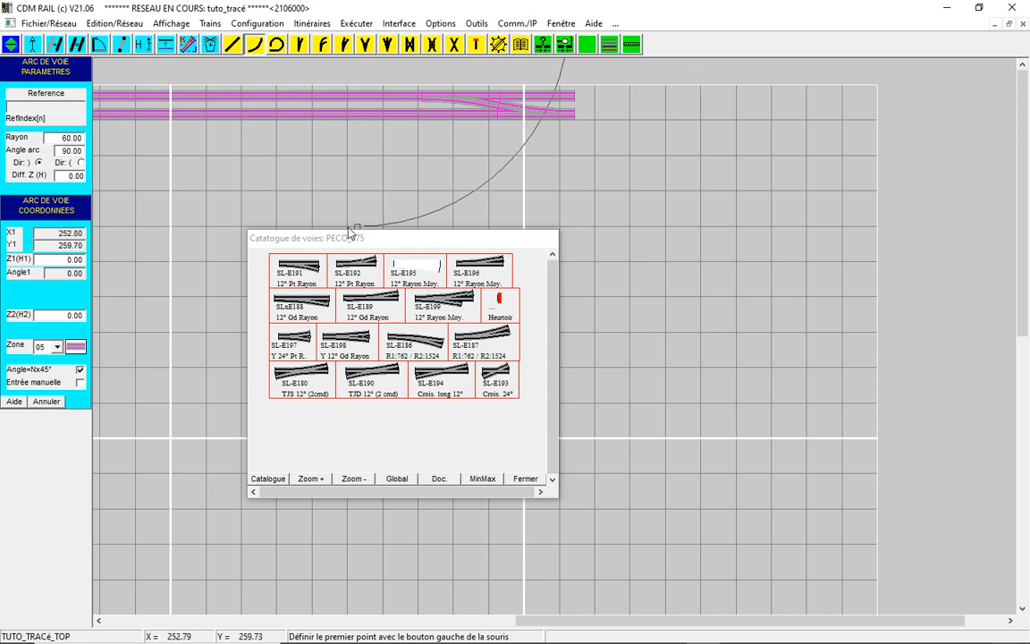
click(80, 163)
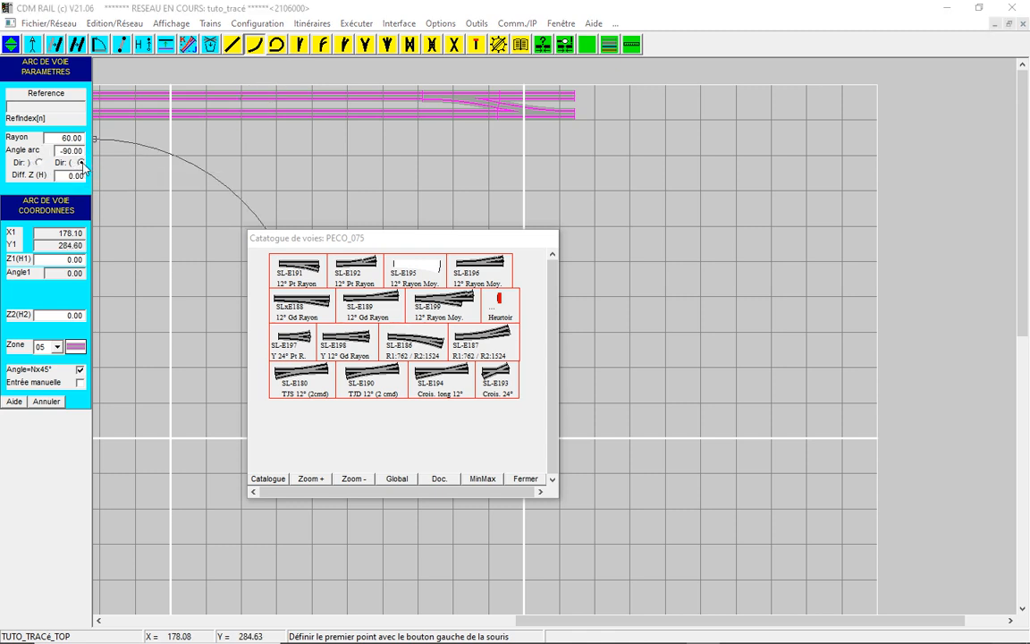
click(575, 121)
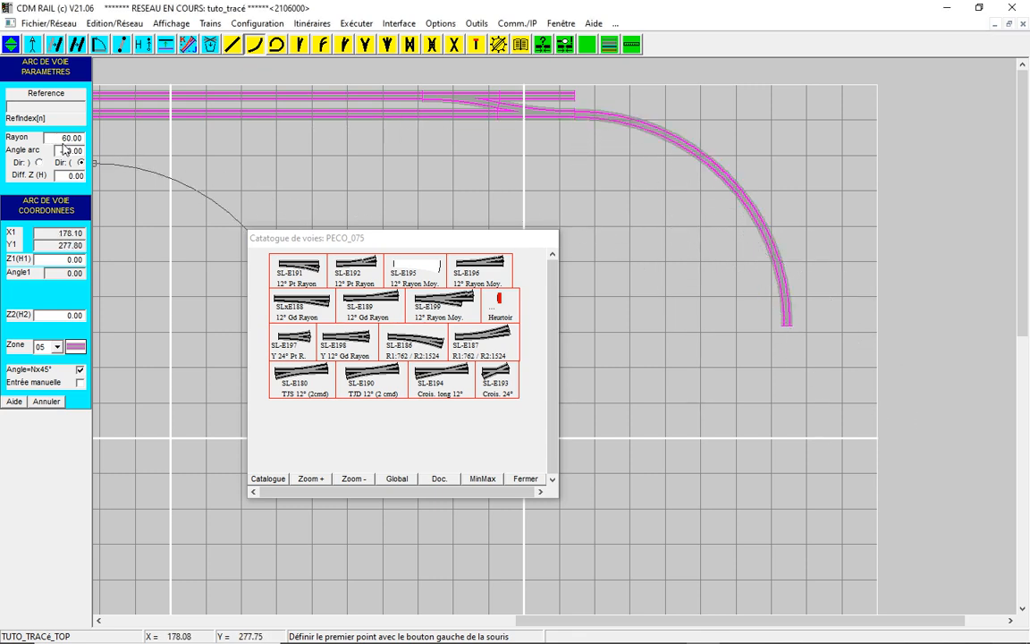
Draw a 90° arc of radius 65 curving downward from the right end of the outer track
drag(57, 138, 93, 145)
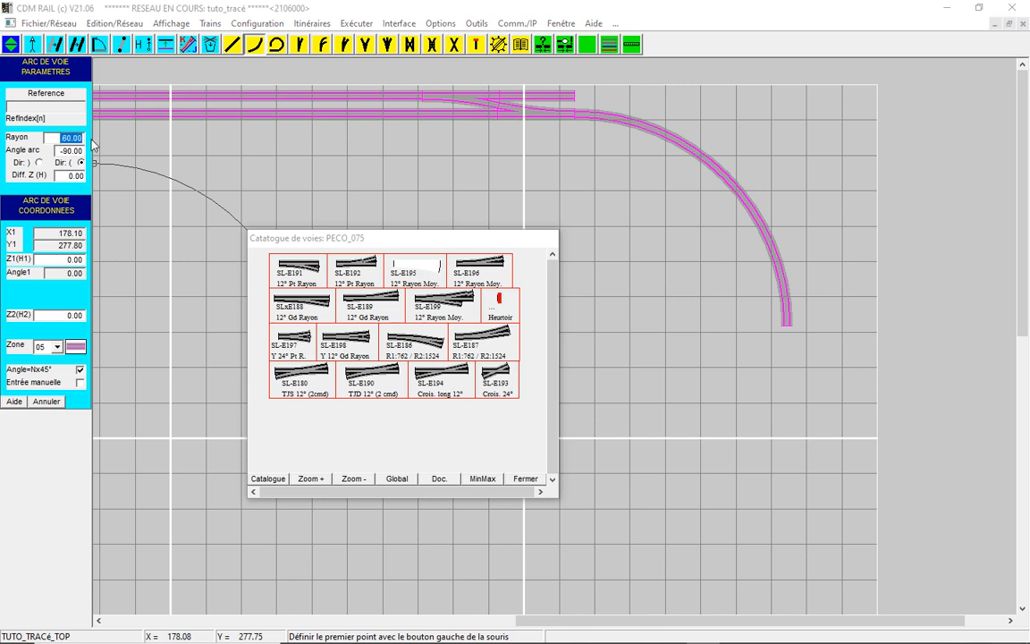
text(65)
key(Return)
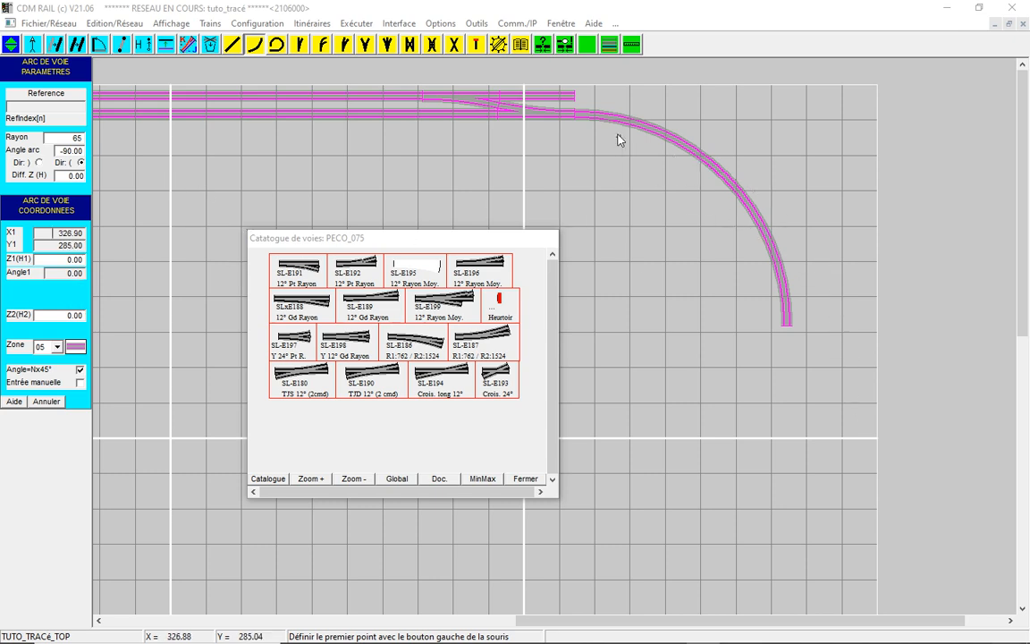
click(577, 100)
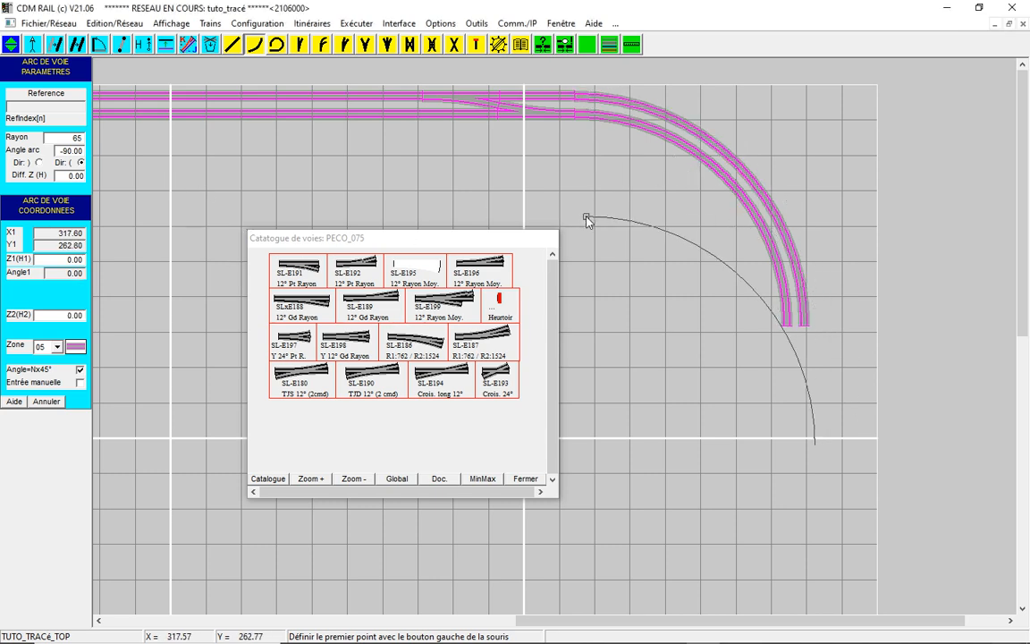
Draw a curved track from the left inner arc's end to about X 104.3, Y 56.9, without the 45° angle constraint and ending at about 139.7°
drag(488, 243, 577, 219)
scroll(576, 219, down, 1)
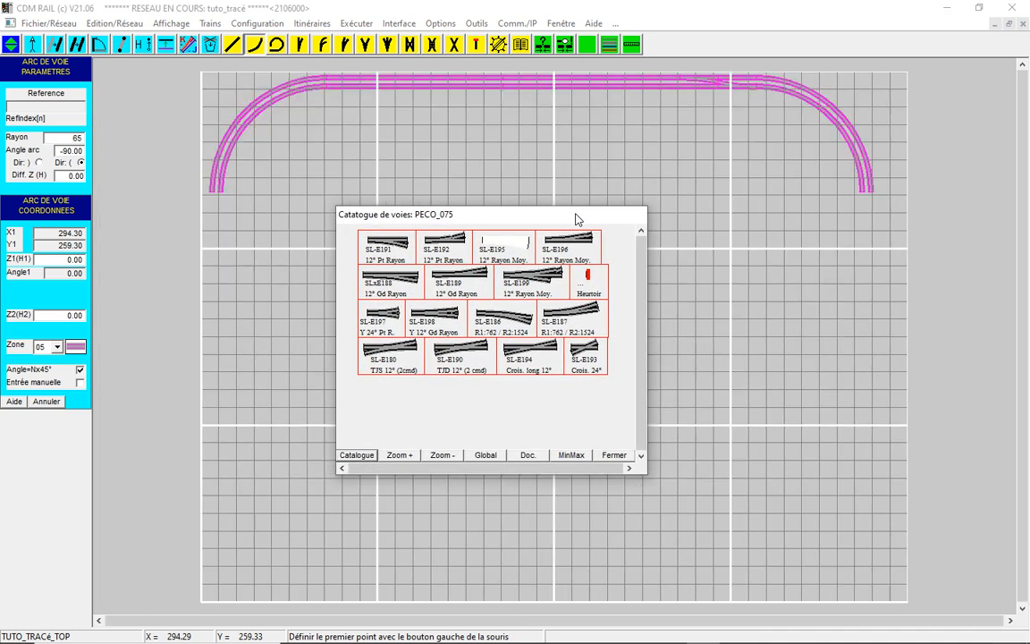
drag(537, 216, 690, 121)
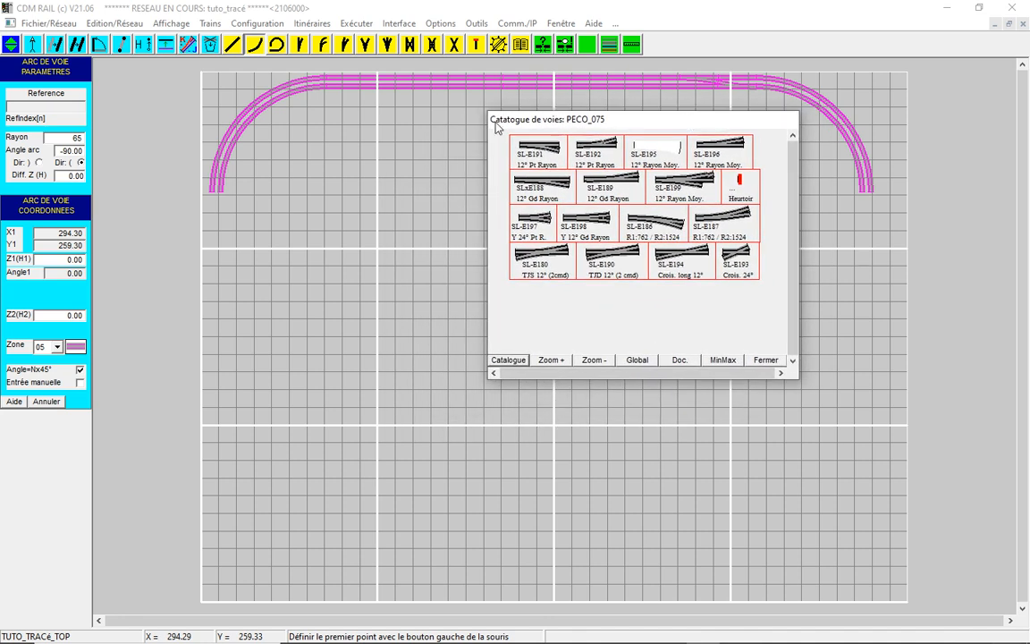
click(278, 45)
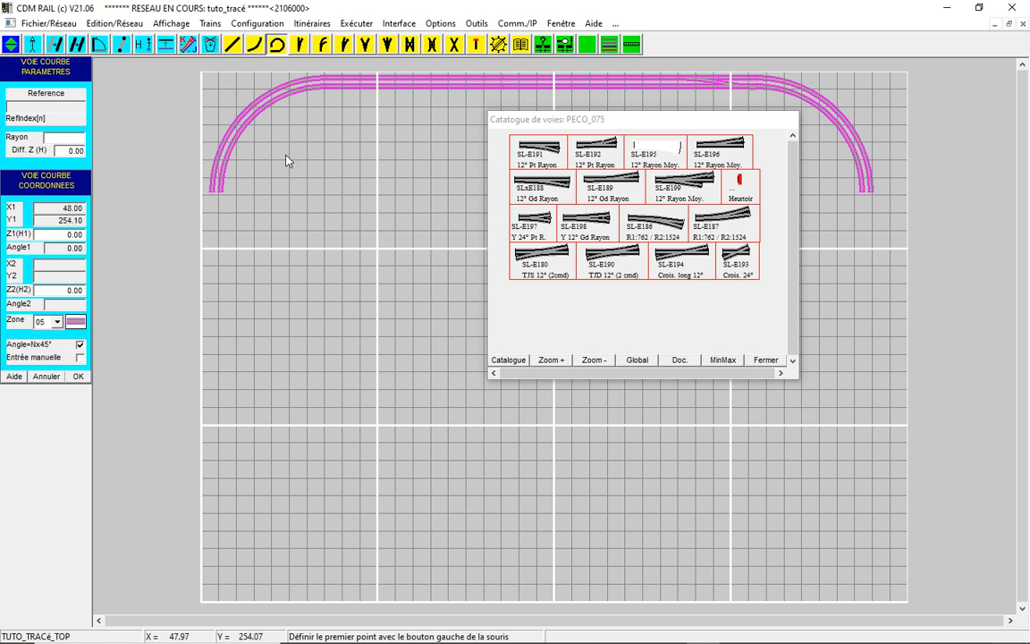
click(220, 197)
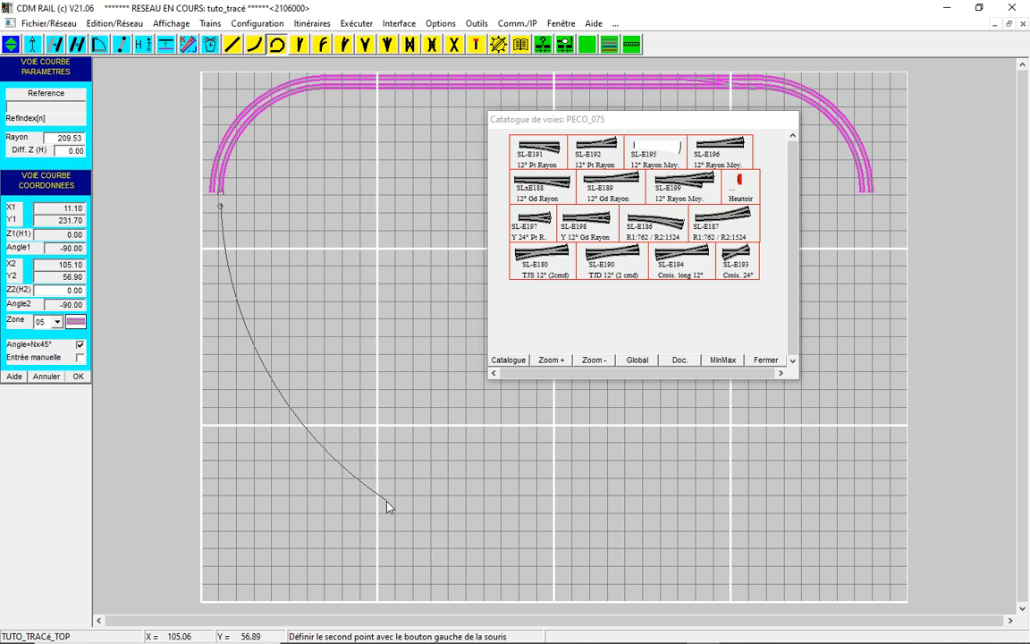
click(385, 507)
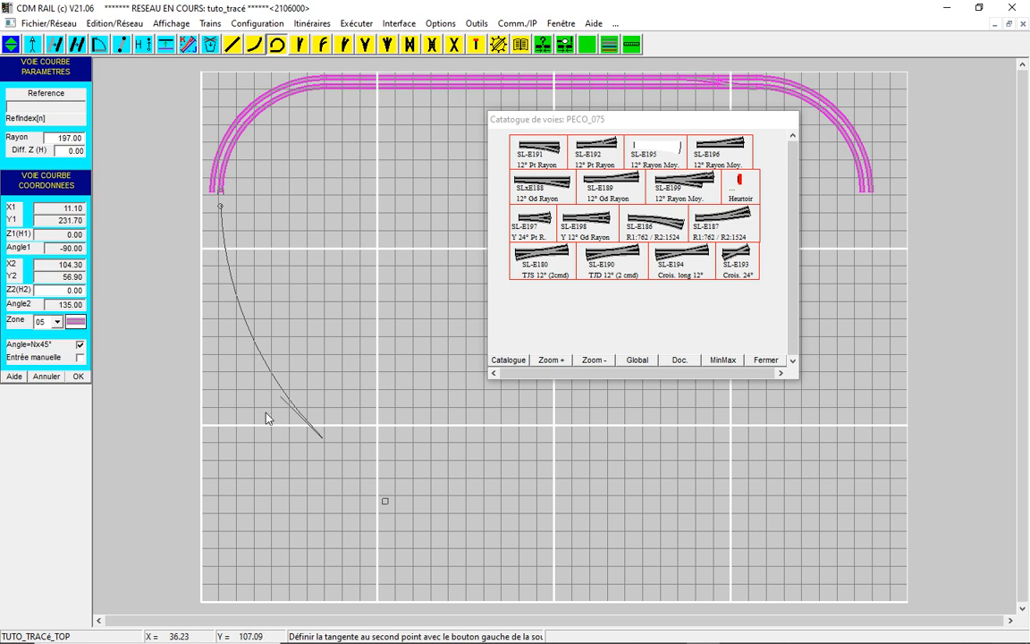
click(80, 345)
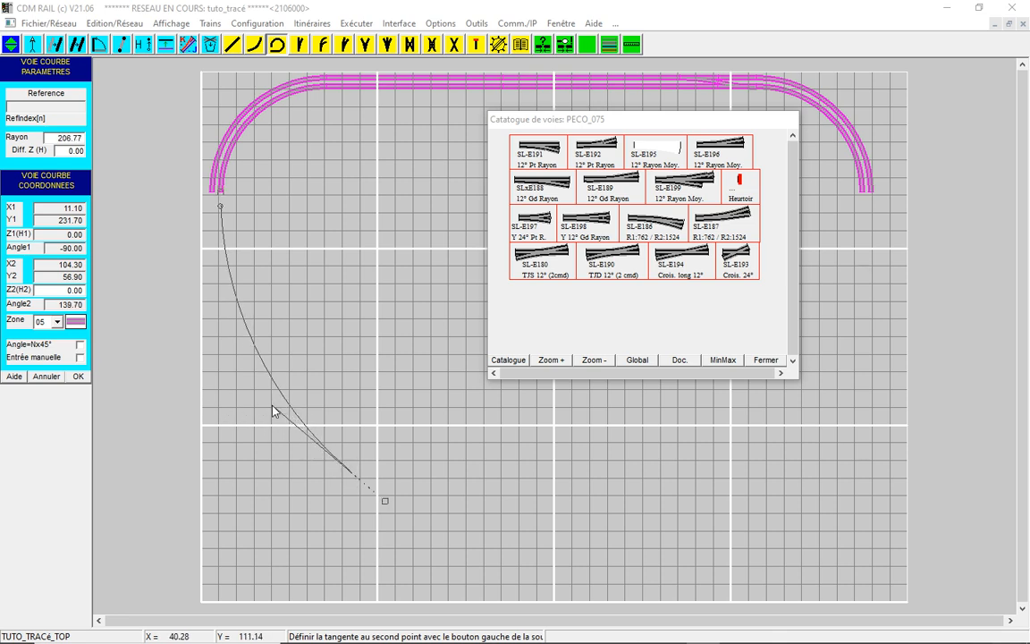
click(275, 411)
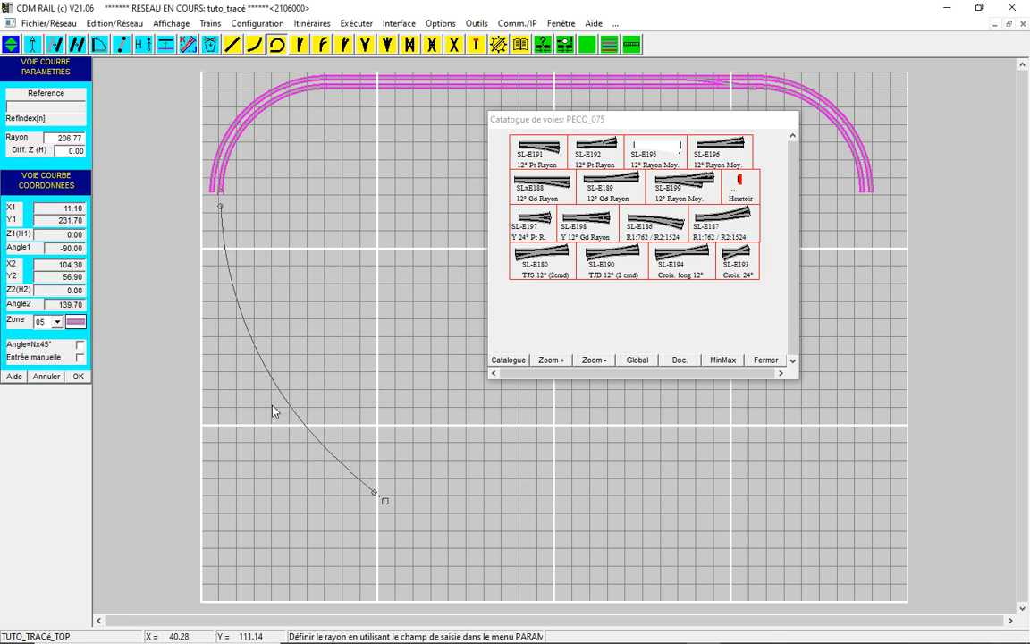
click(80, 377)
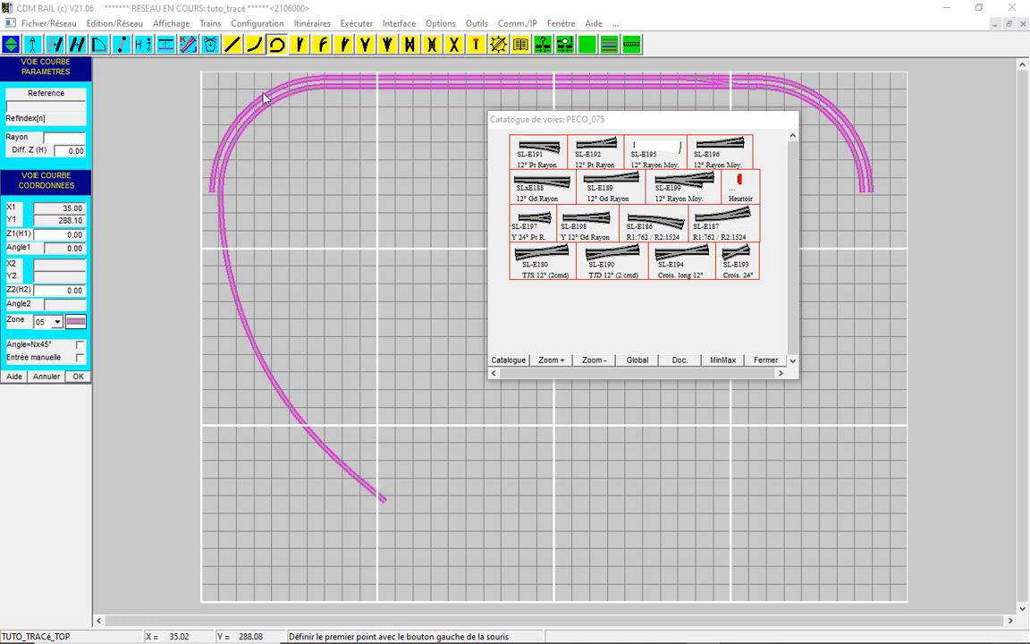
Extend the lower end of the long left curve with a fixed-length straight of 21.30
click(231, 44)
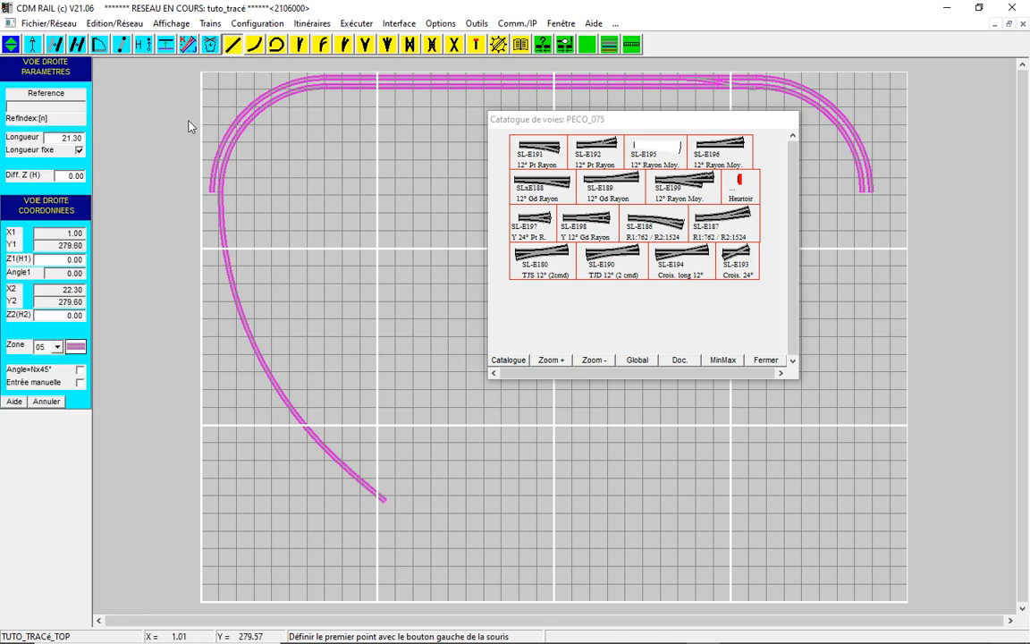
click(79, 150)
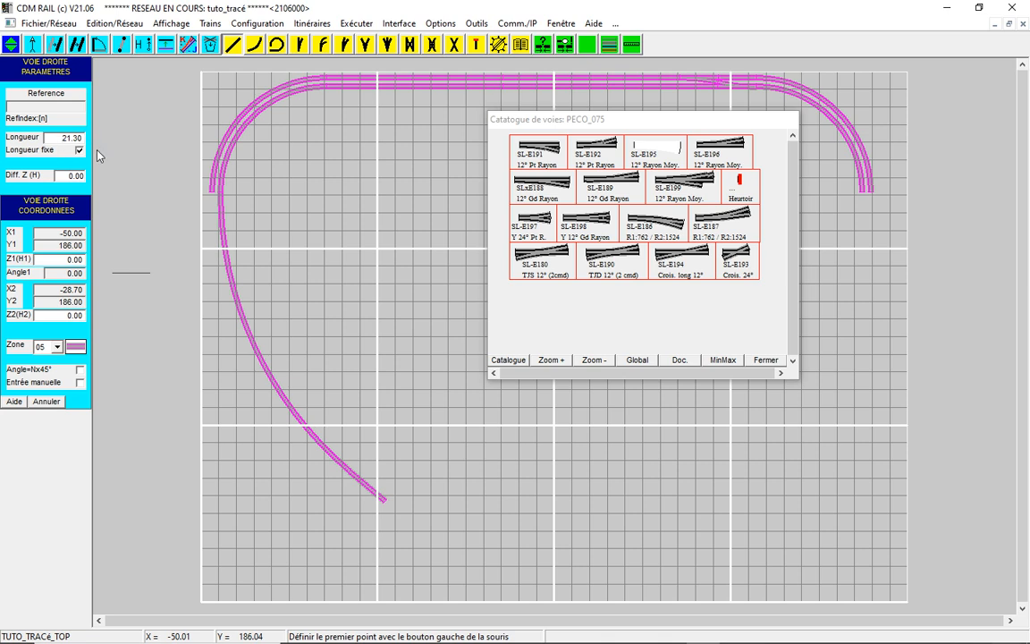
click(387, 507)
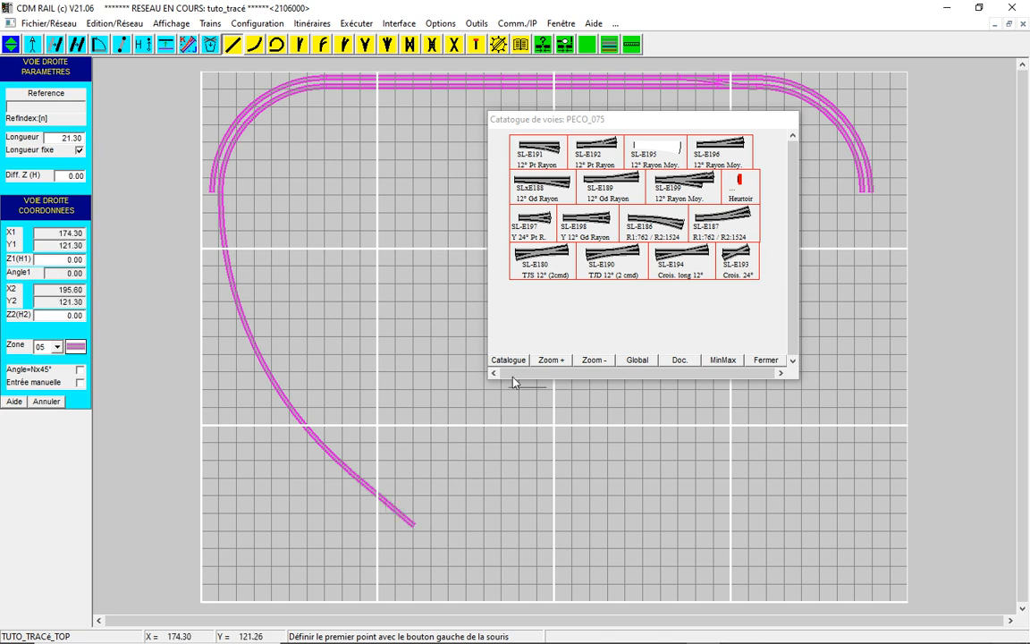
Place an SL-E195 turnout at the new straight's end by port 0, and a second one on its diverging end by port 2
click(666, 152)
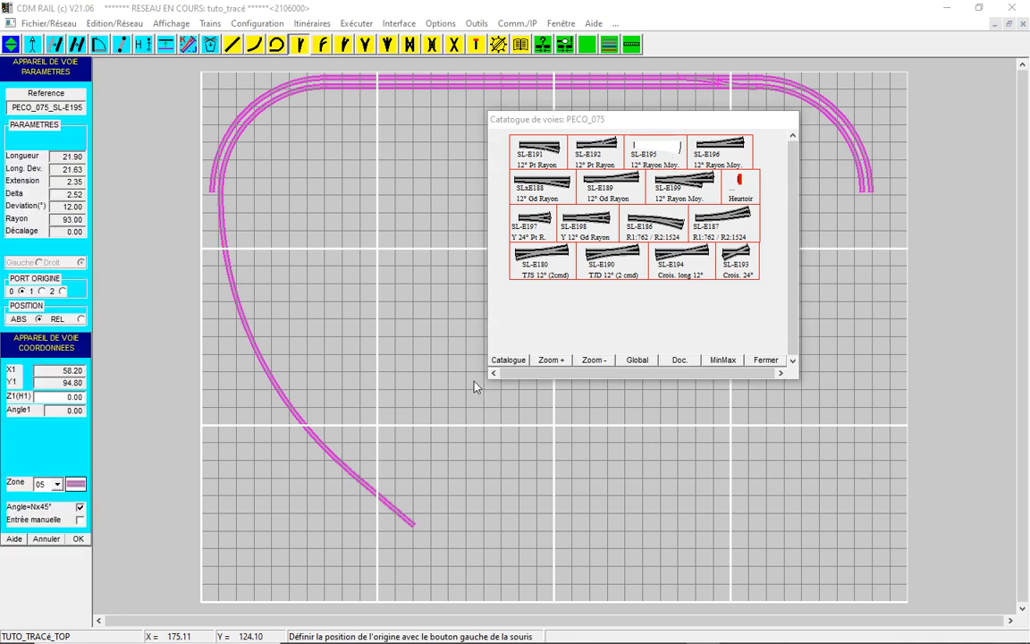
click(420, 534)
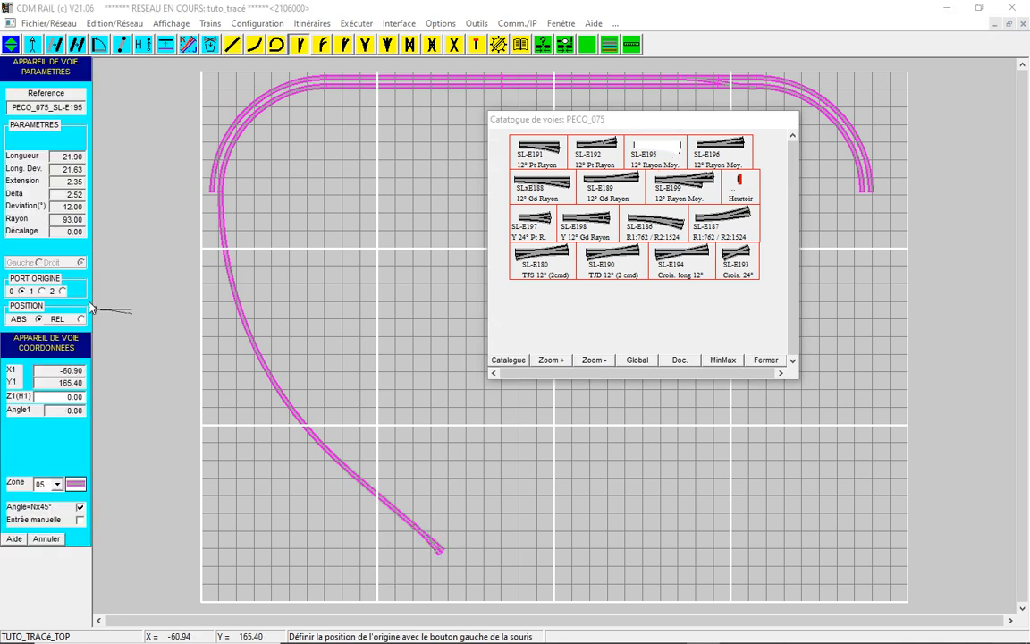
click(63, 292)
click(446, 554)
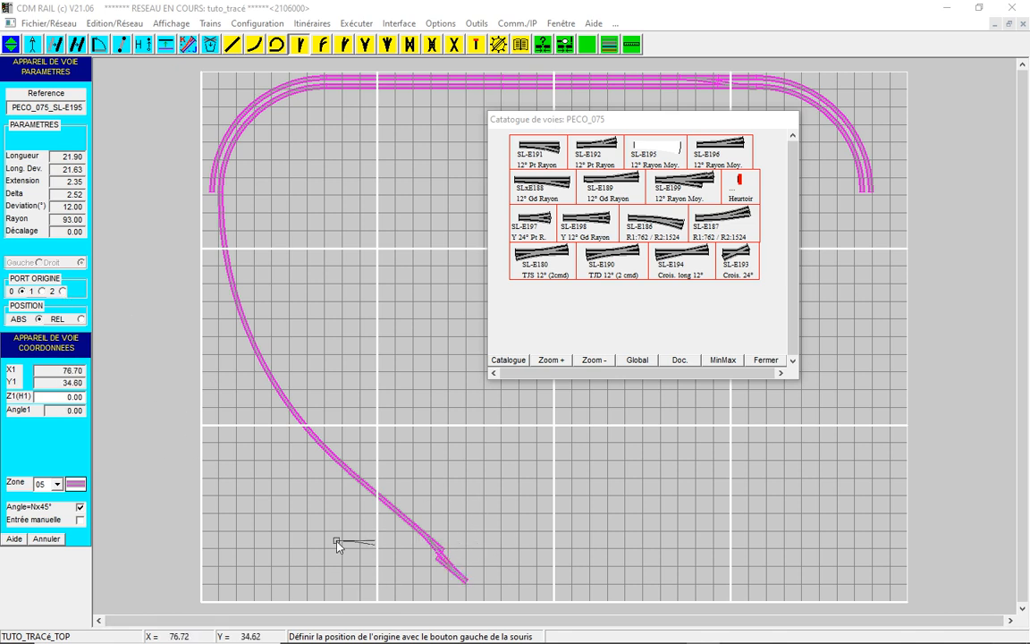
Draw a free-length straight about 42.9 long from the second turnout's free straight end, running back parallel to the first track
scroll(373, 551, up, 1)
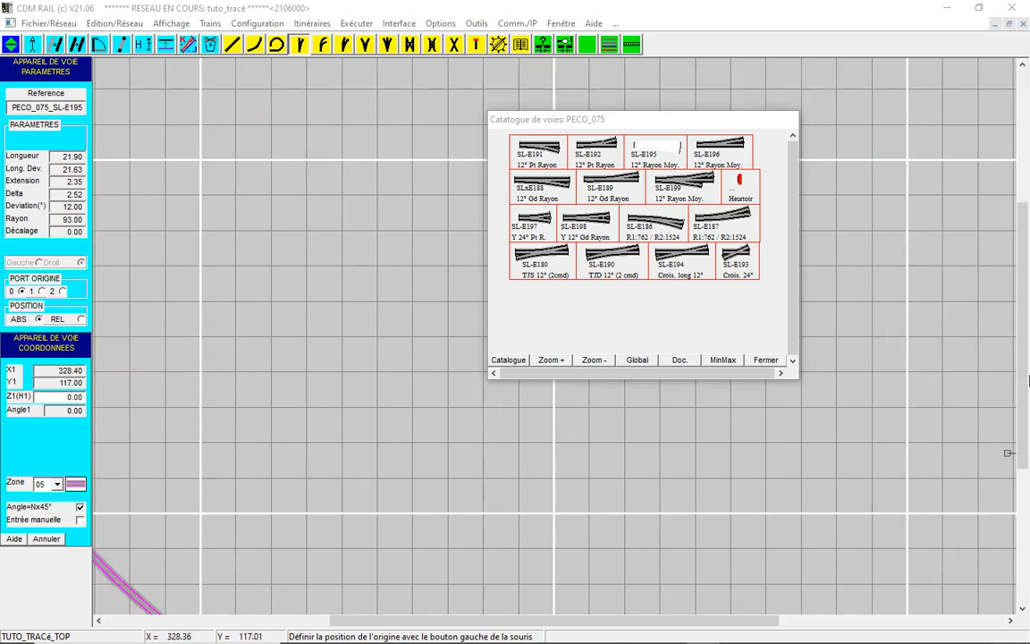
drag(1026, 268, 1026, 402)
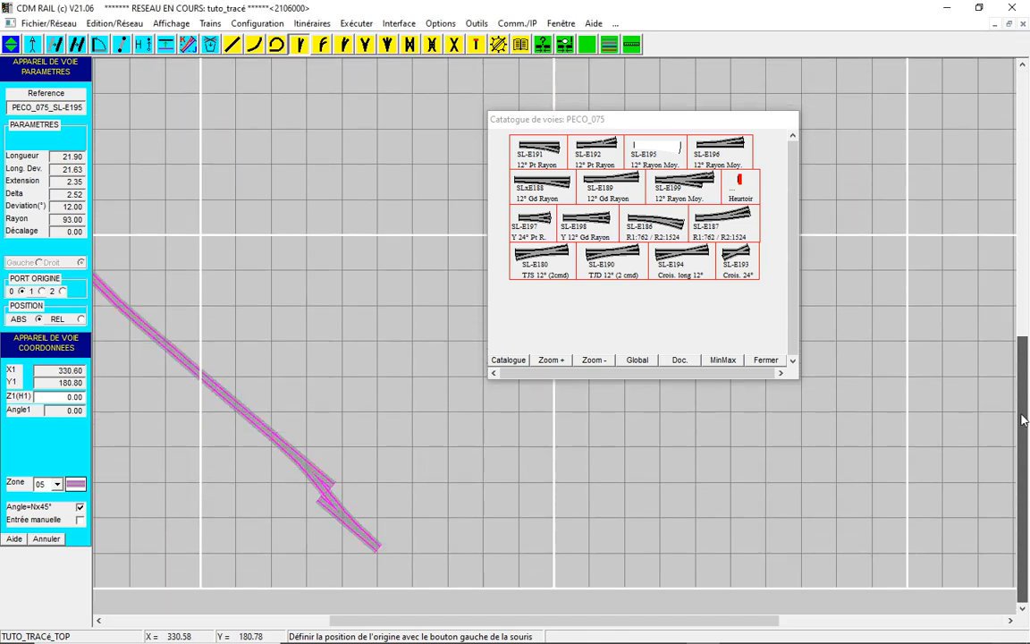
drag(549, 618, 458, 624)
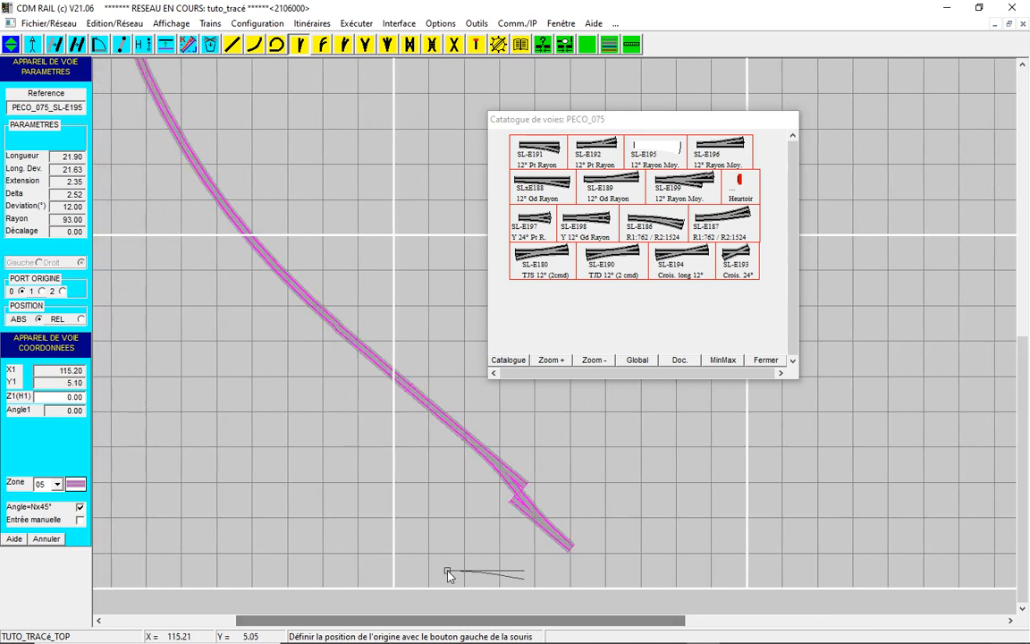
click(234, 45)
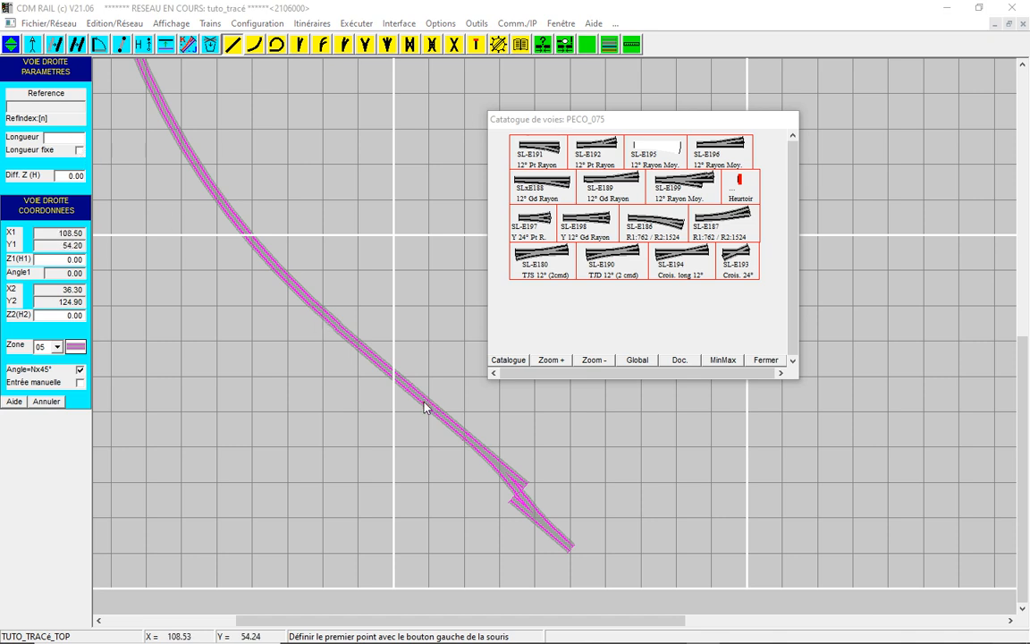
scroll(510, 501, up, 2)
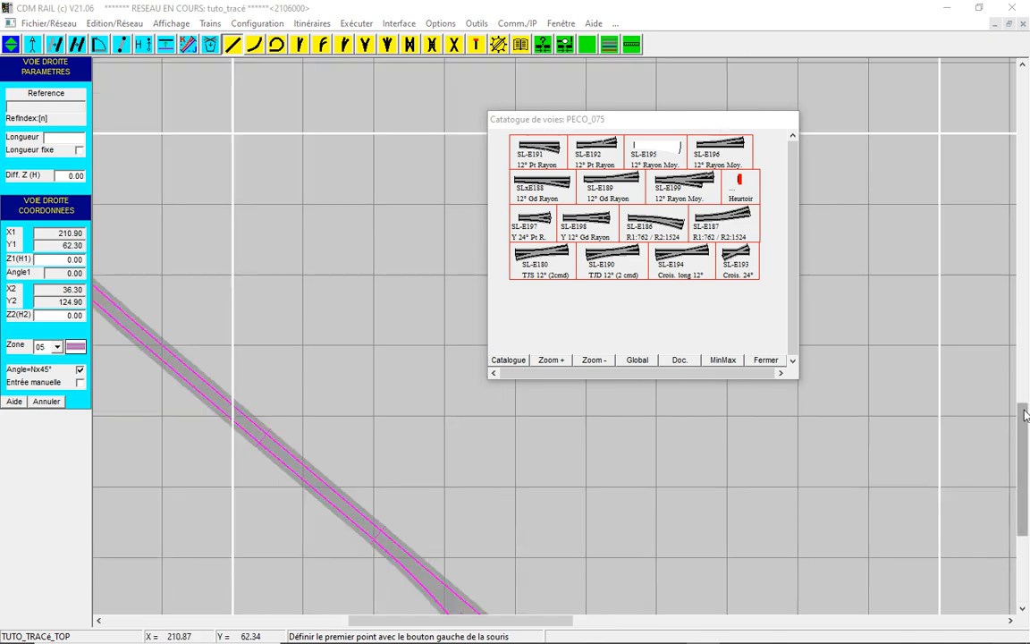
drag(1025, 414, 1026, 450)
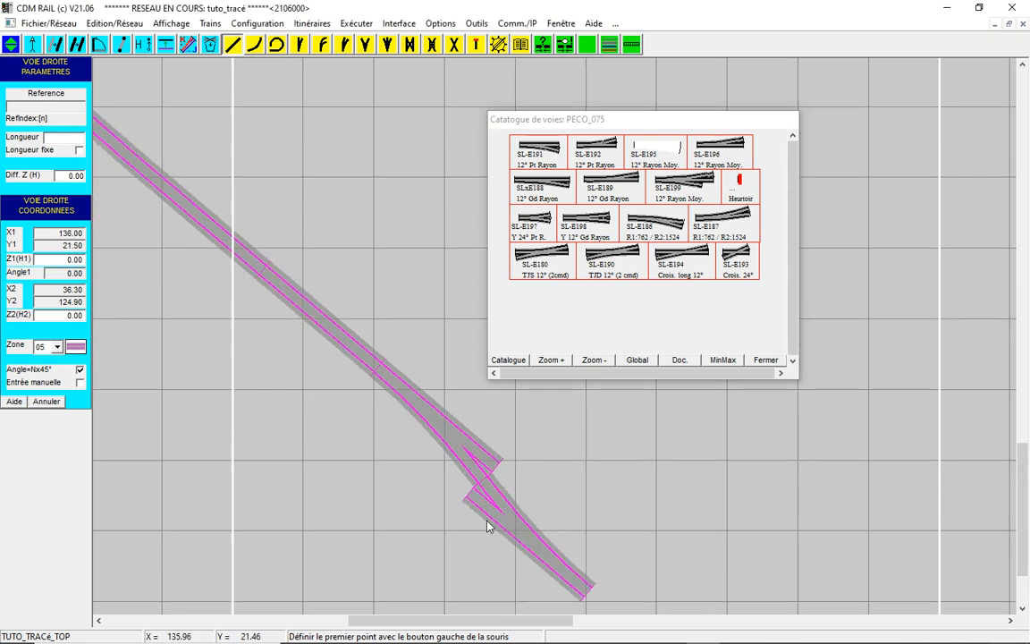
click(471, 494)
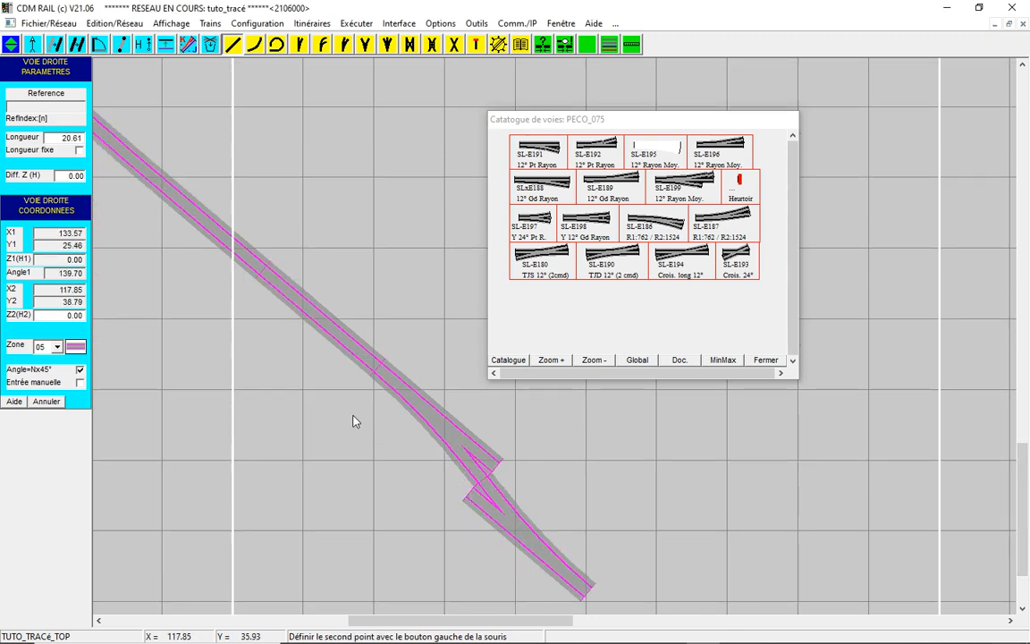
click(241, 304)
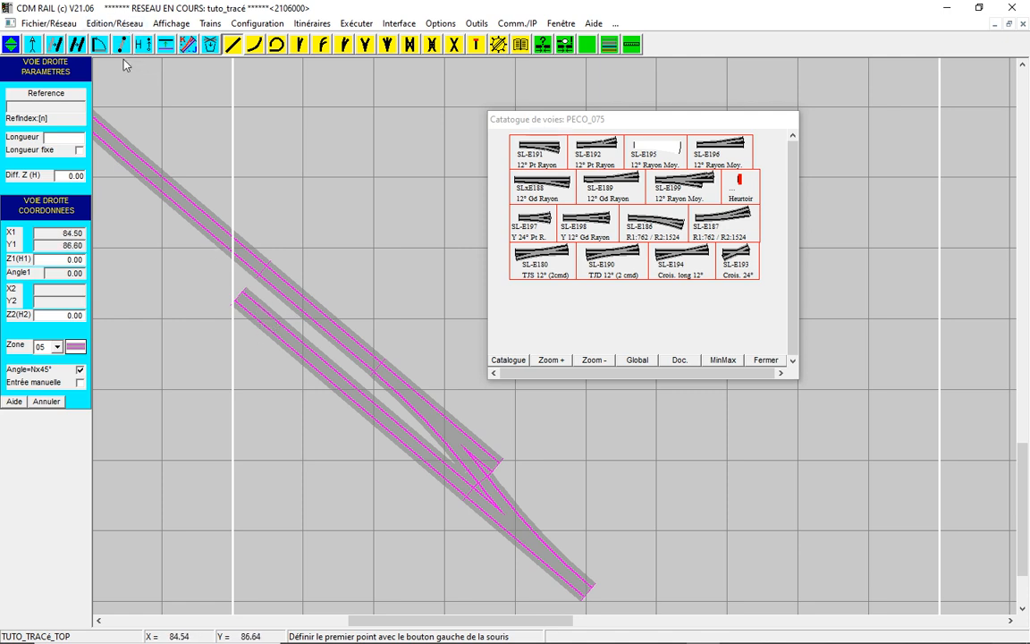
Set the length of the new parallel straight to 42.8
click(121, 44)
click(264, 322)
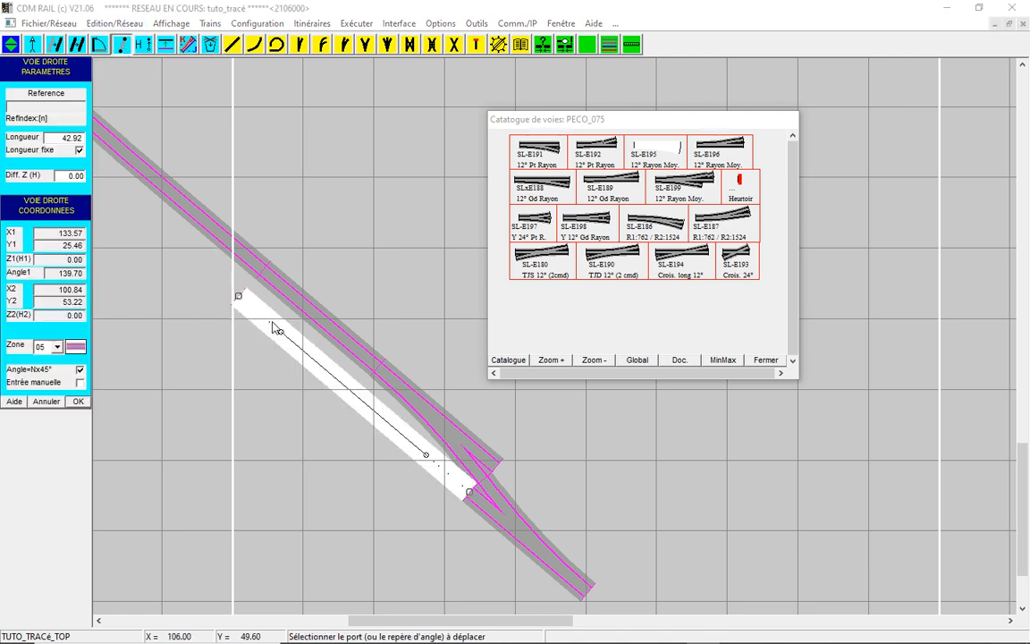
double_click(52, 140)
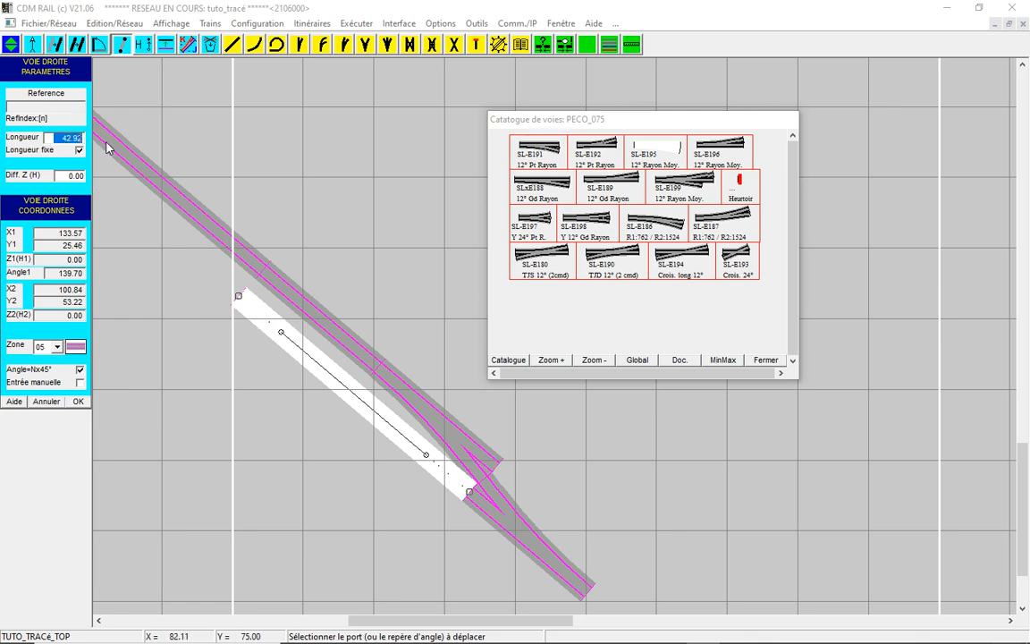
text(42)
click(79, 402)
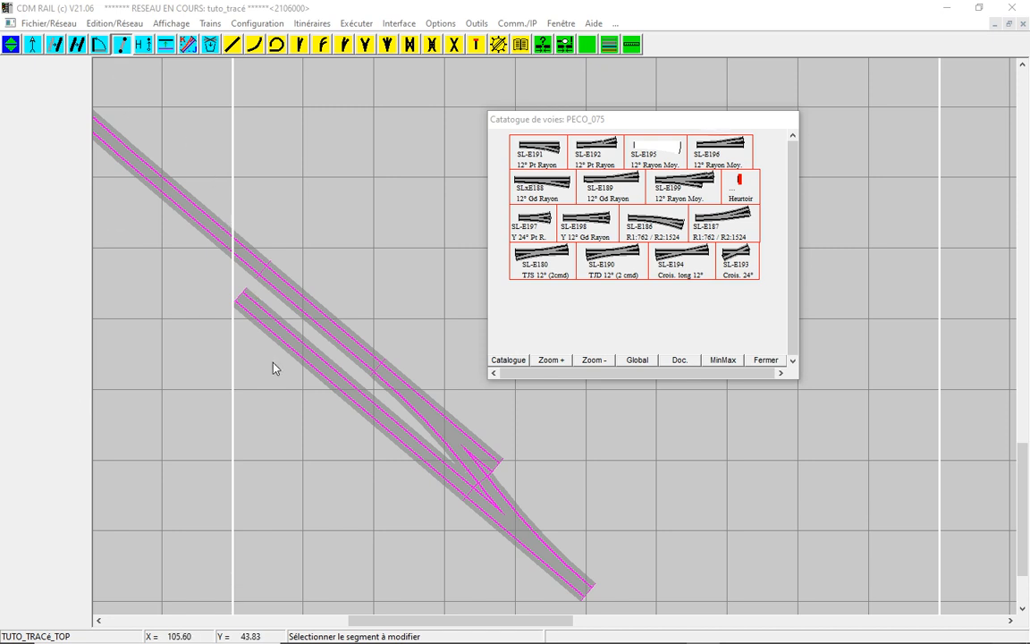
Set the parallel straight's length to 42.7, and shorten it slightly more
click(277, 333)
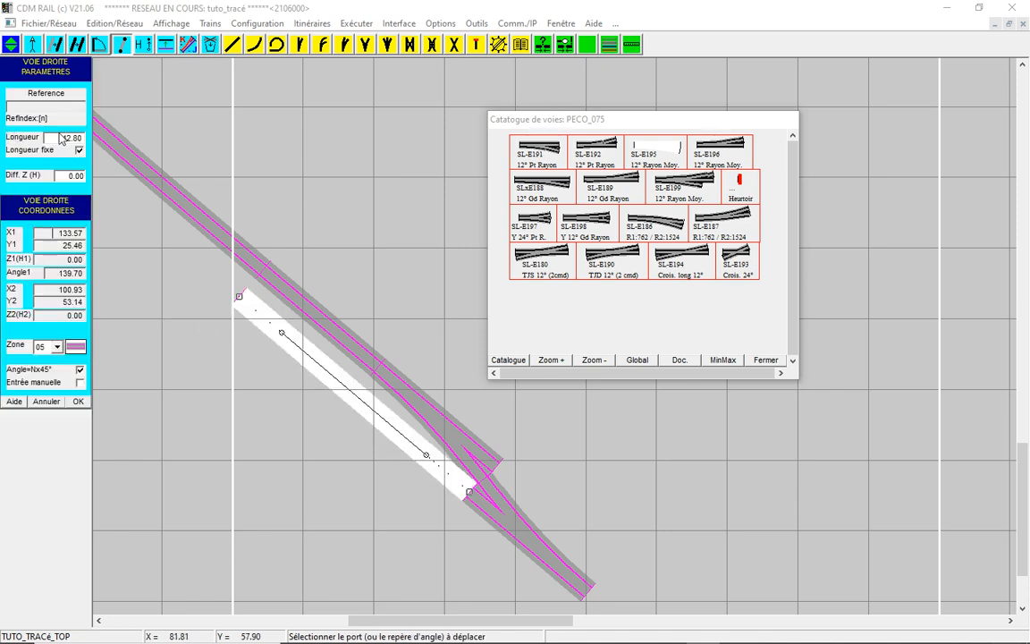
drag(60, 137, 75, 138)
text(42)
key(Return)
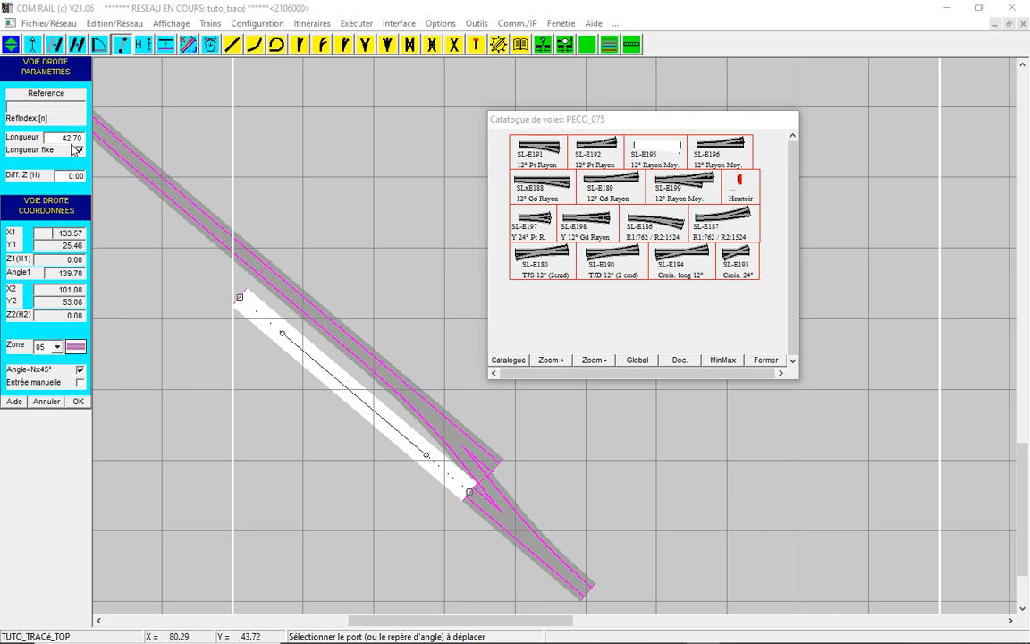
drag(61, 139, 99, 143)
text(42)
key(Return)
click(79, 401)
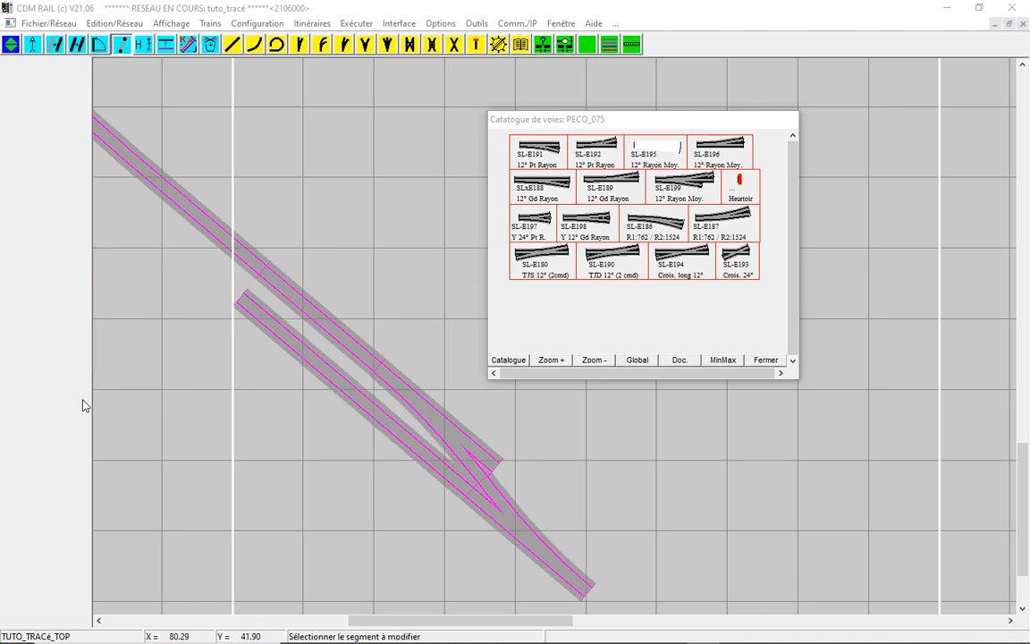
scroll(83, 405, down, 2)
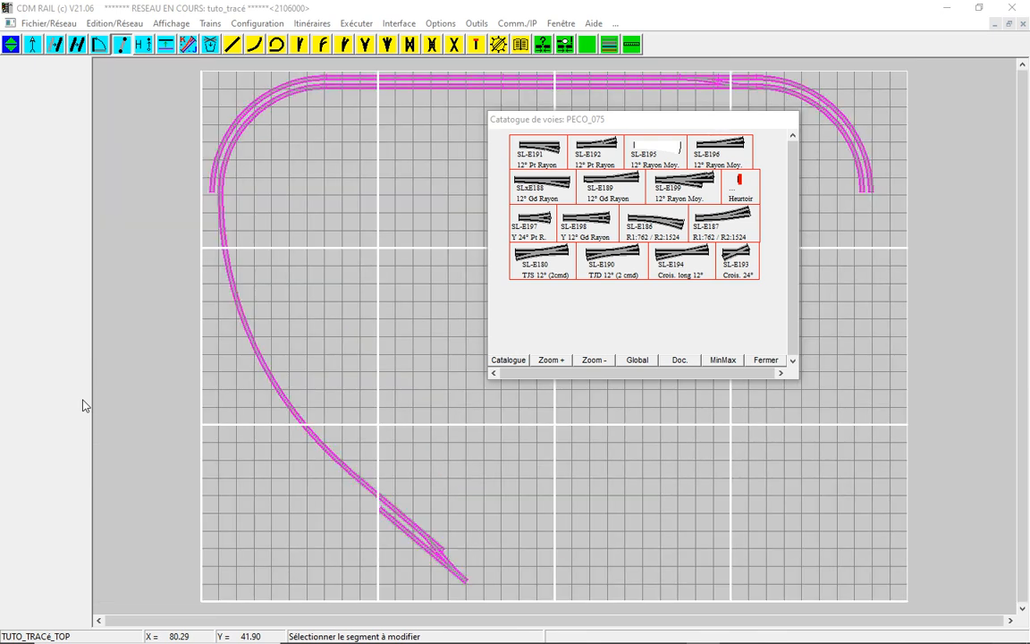
Join the outer left track's free end to the lower parallel straight with a circular connecting curve of about 212 radius
click(275, 46)
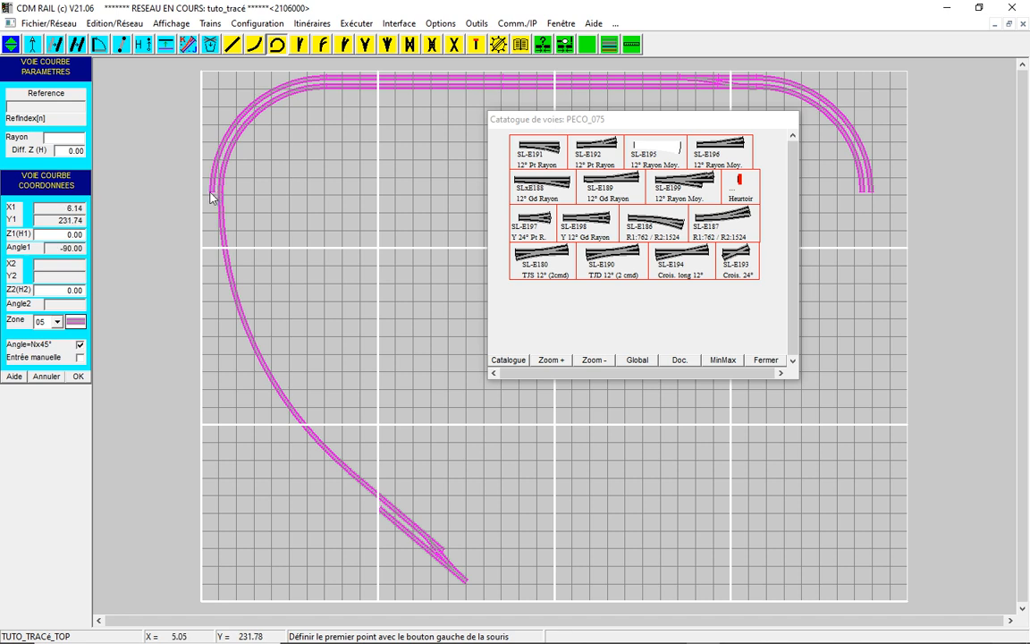
click(212, 198)
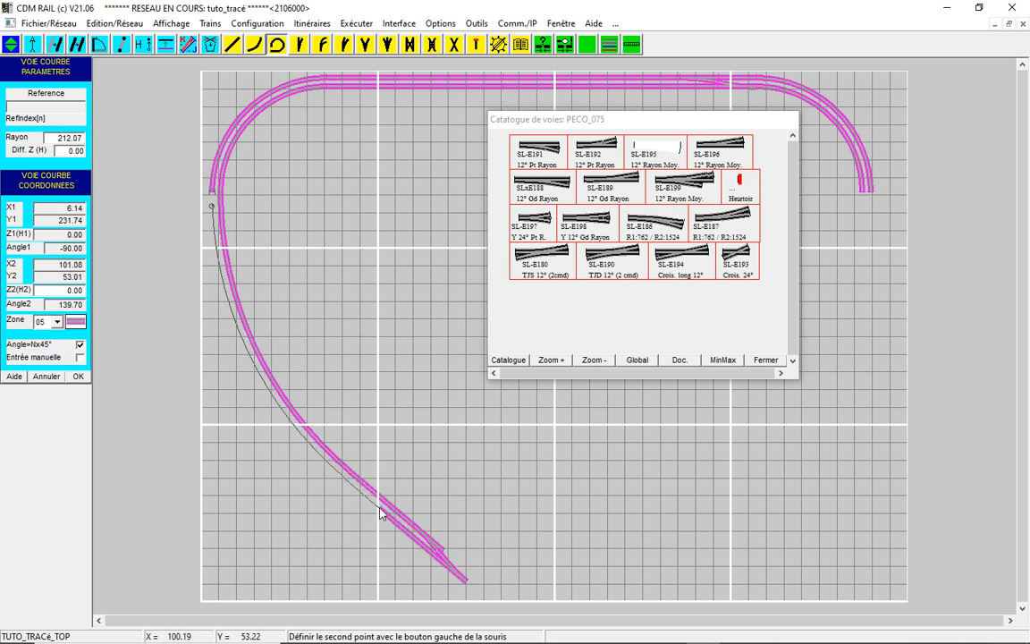
click(380, 511)
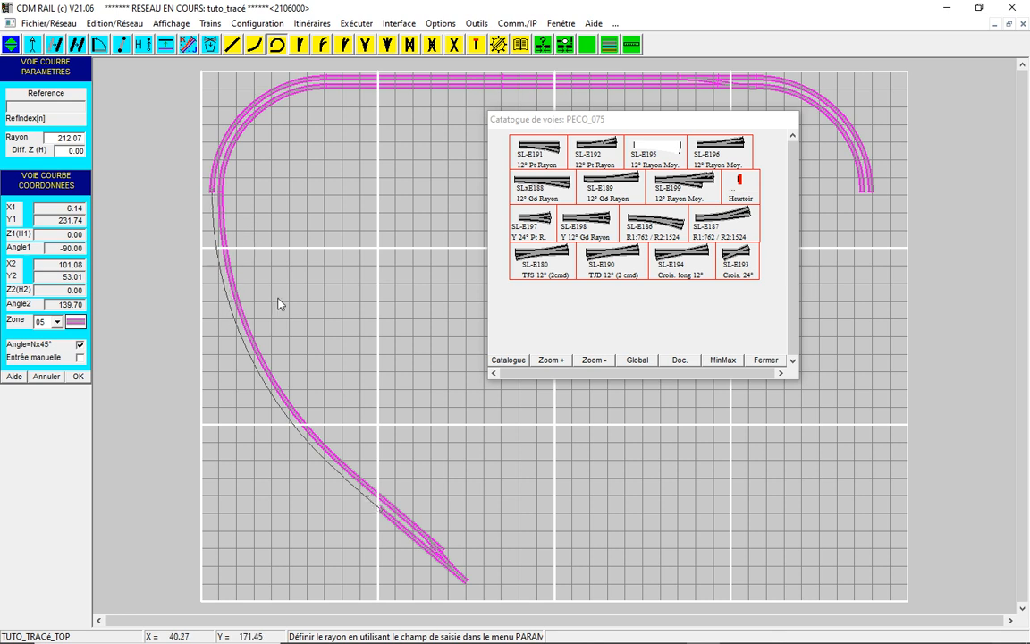
click(79, 377)
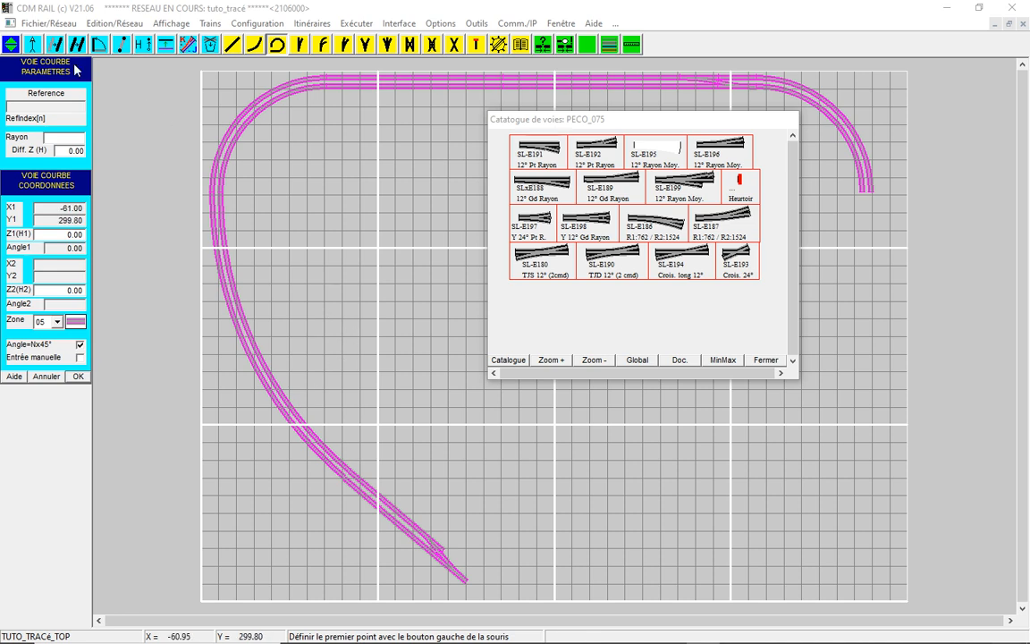
Delete the two turnouts and two straights together at the lower end of the left-hand double track
click(211, 45)
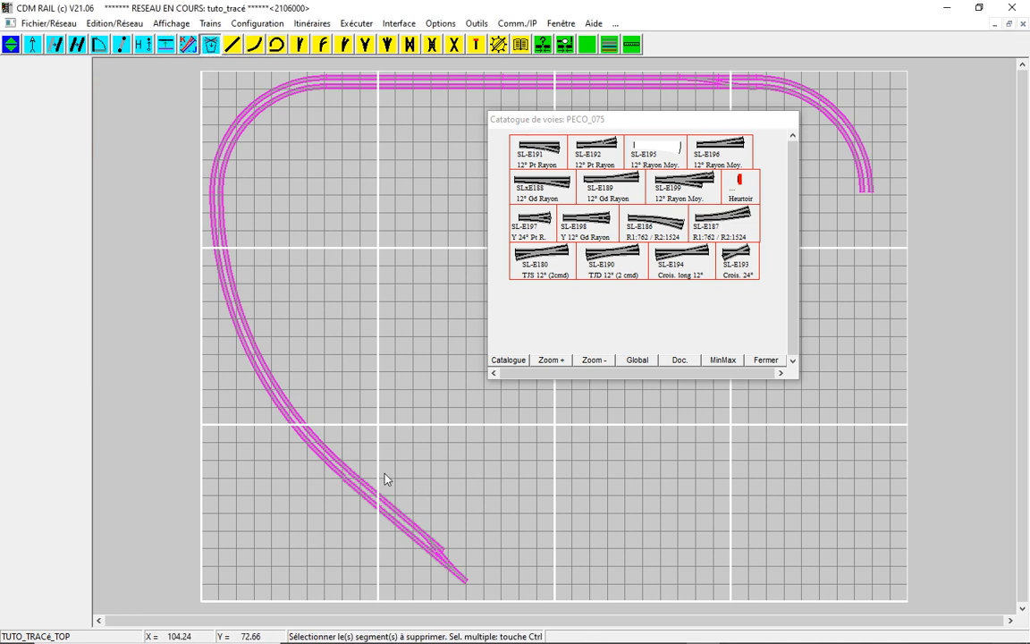
drag(366, 473, 486, 602)
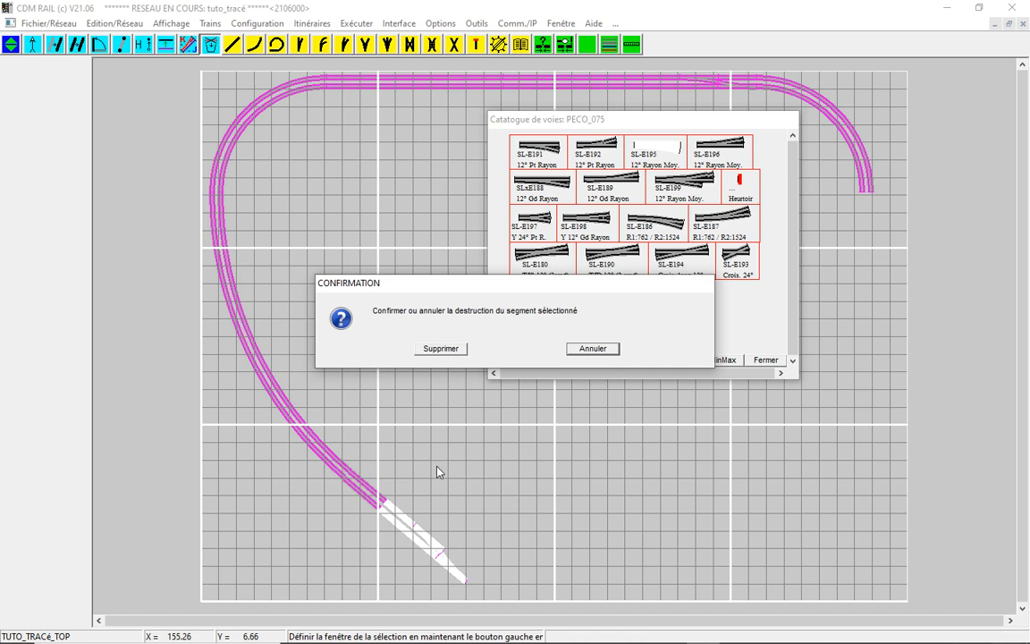
click(439, 350)
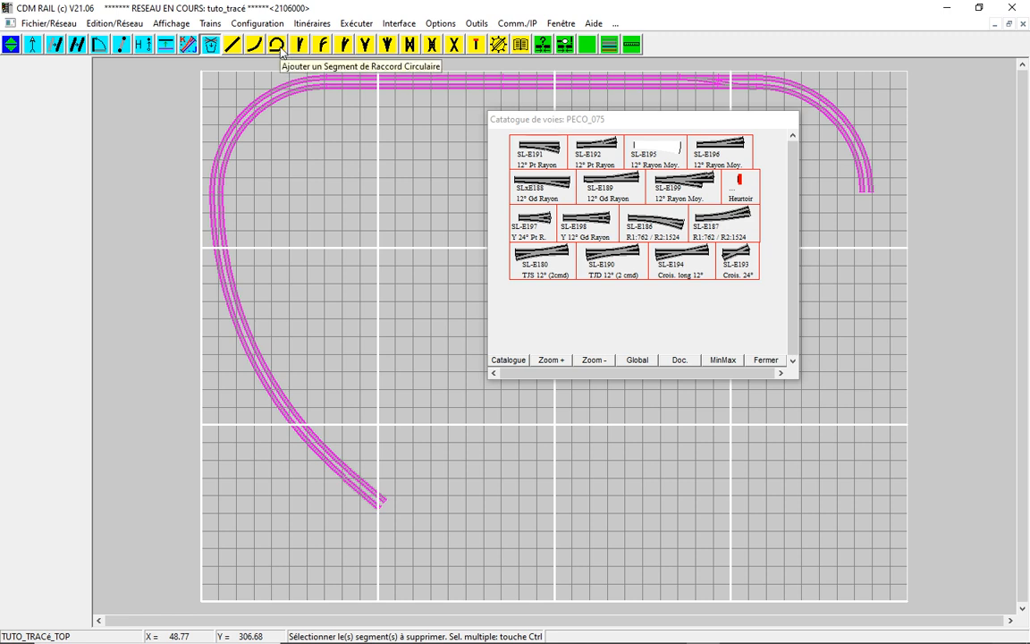
Extend both free ends of the right-hand double curve downward with straights of fixed length 80
click(232, 44)
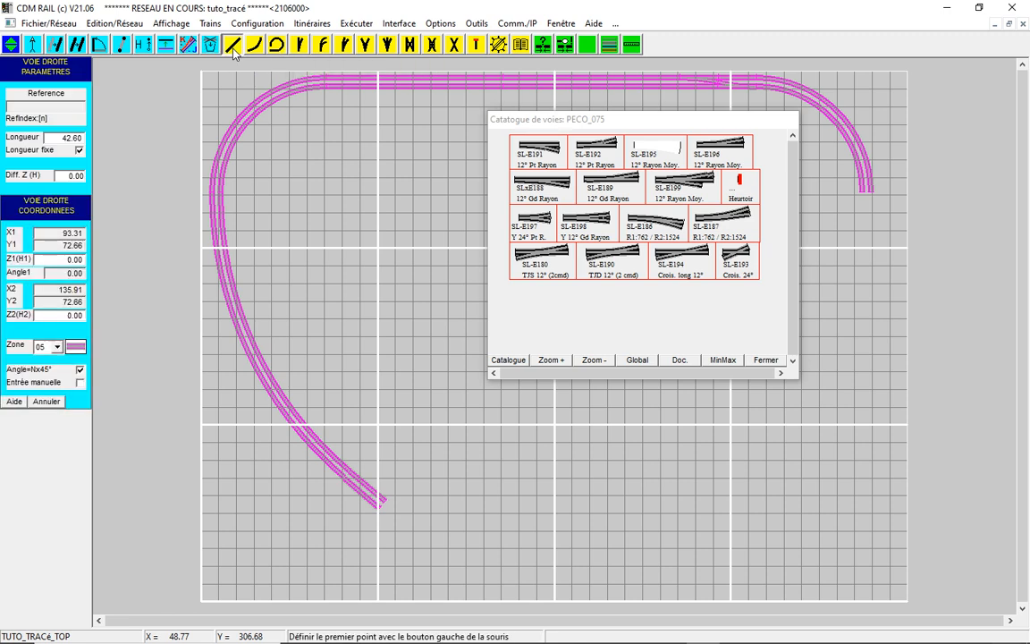
double_click(55, 137)
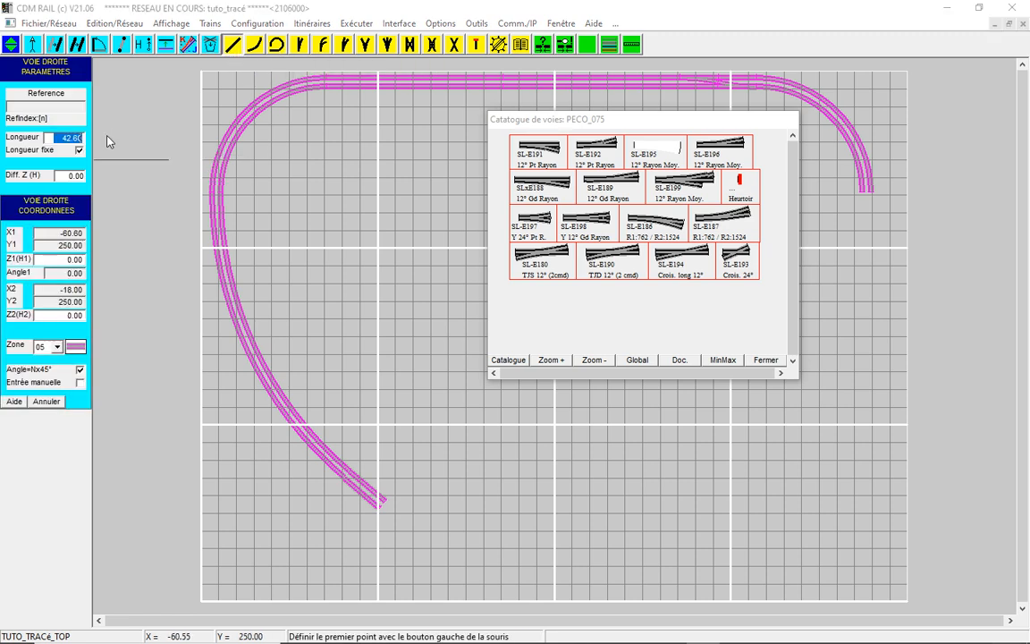
text(80)
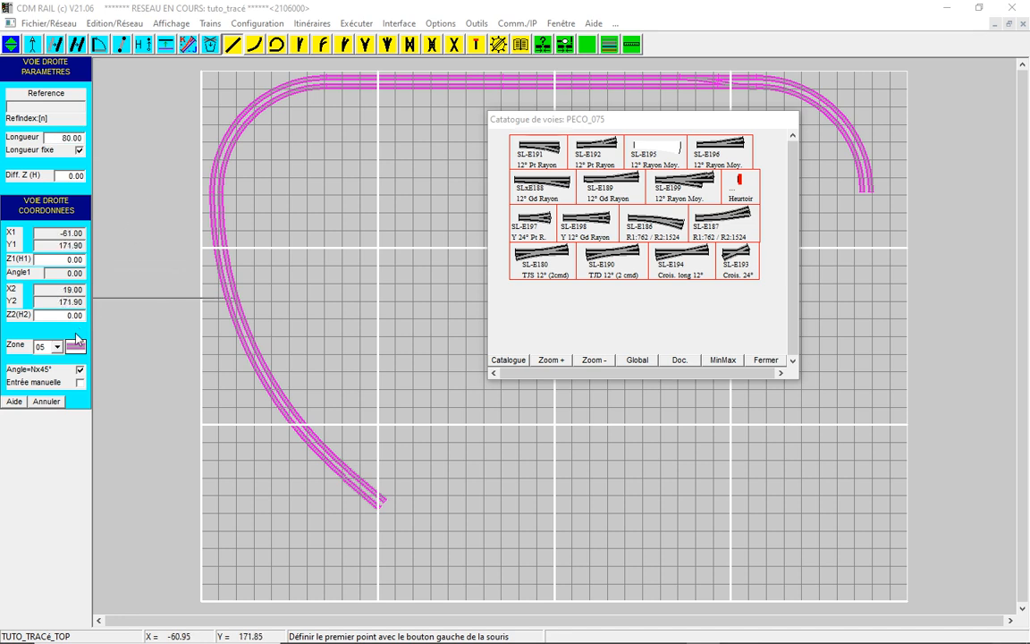
click(878, 197)
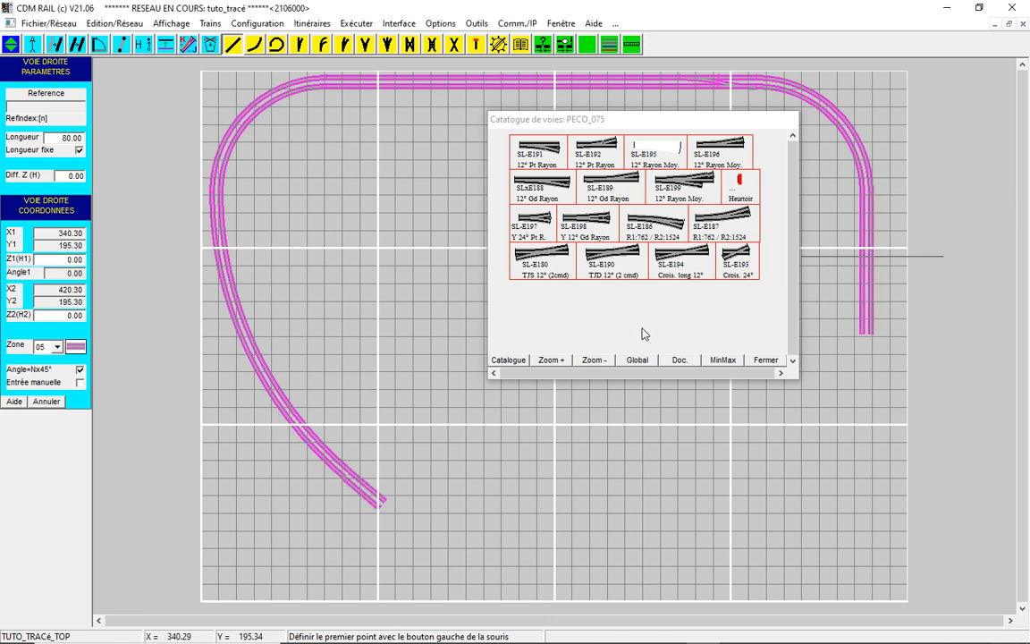
Close both loops with circular connecting curves from the lower-left ends to the right-hand straights, inner radius about 150 and outer about 155
click(278, 44)
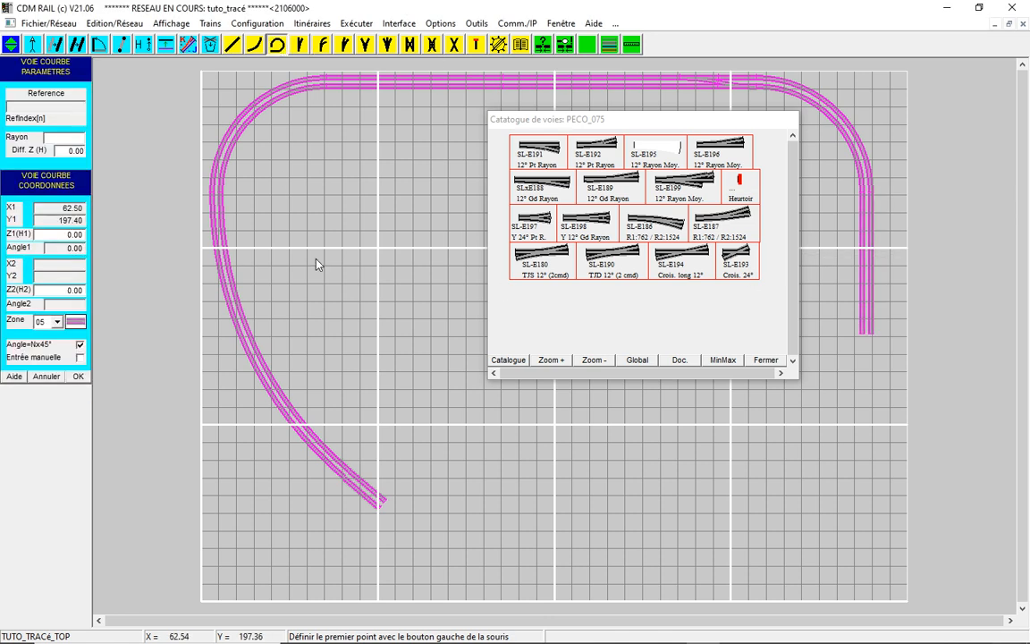
click(384, 502)
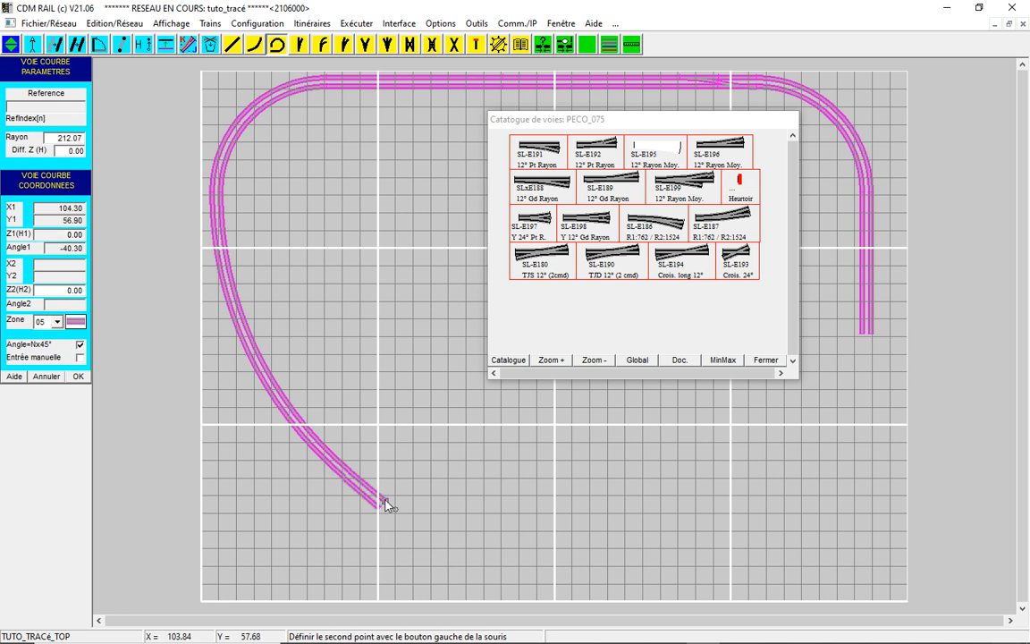
click(863, 340)
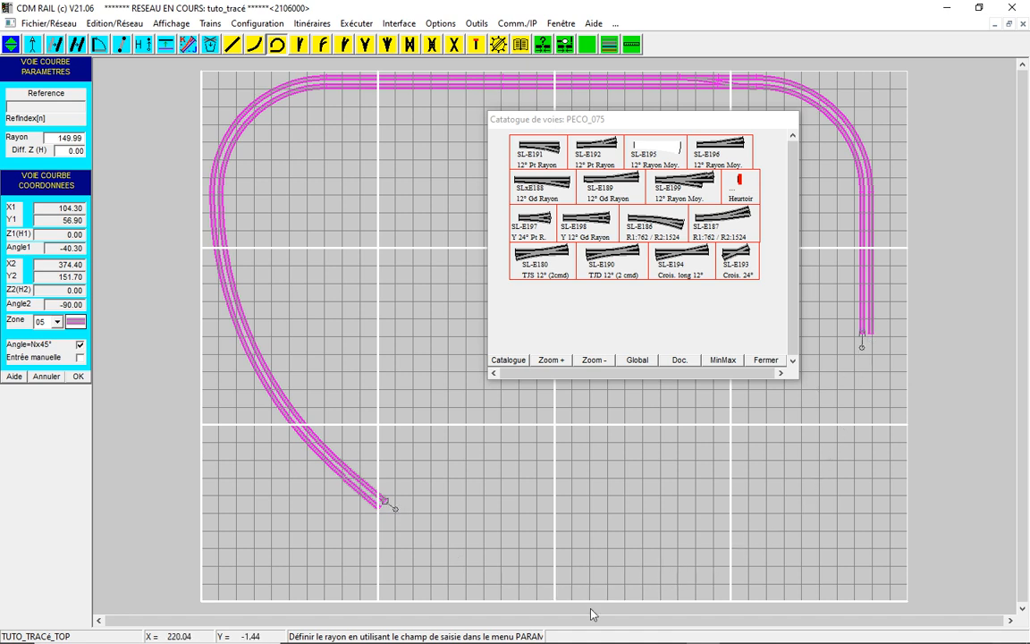
click(78, 376)
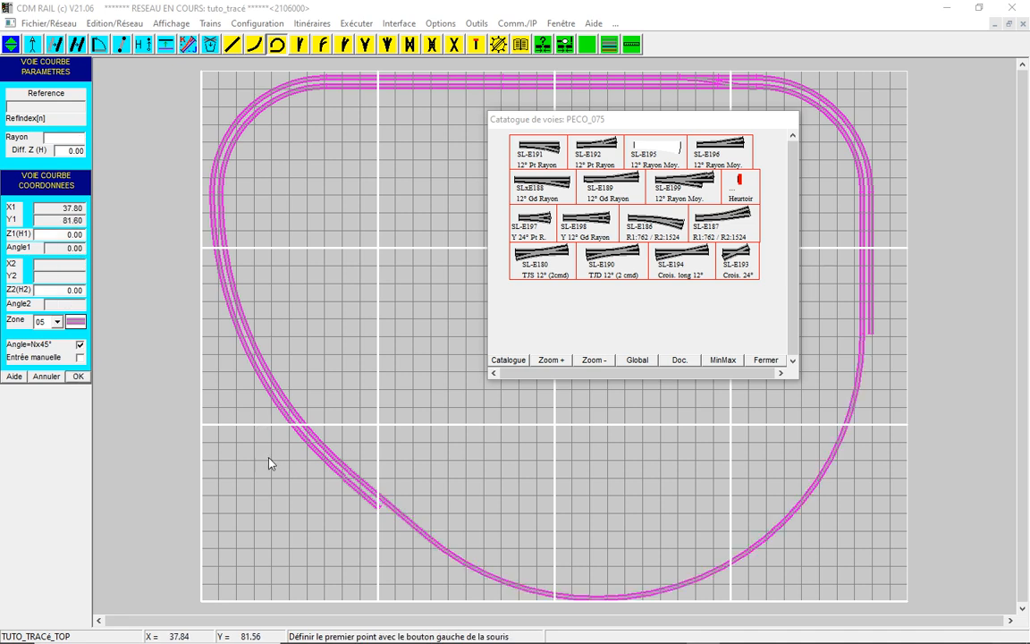
click(380, 512)
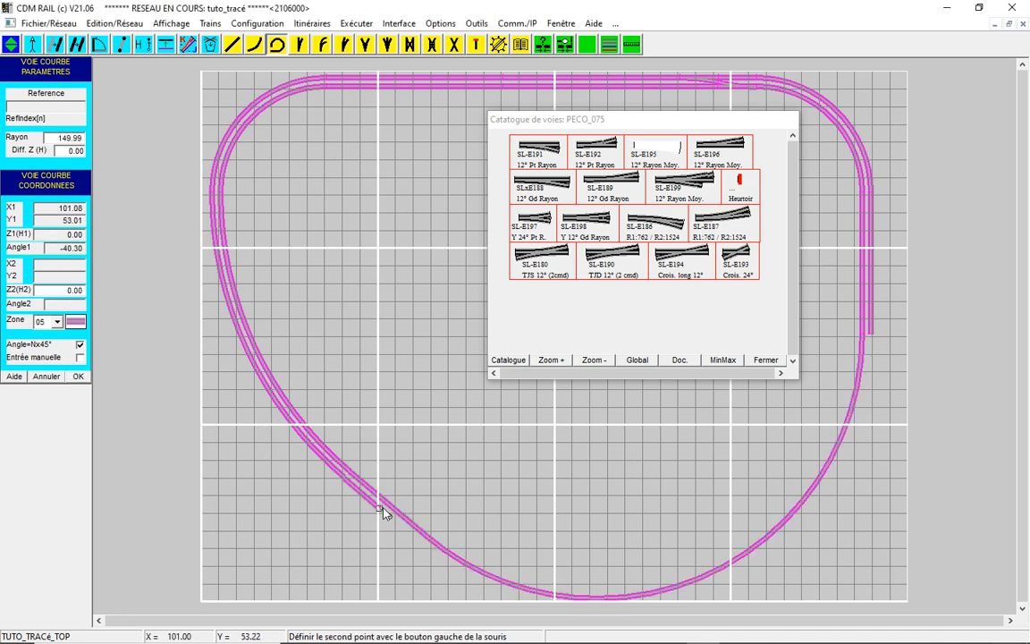
click(875, 340)
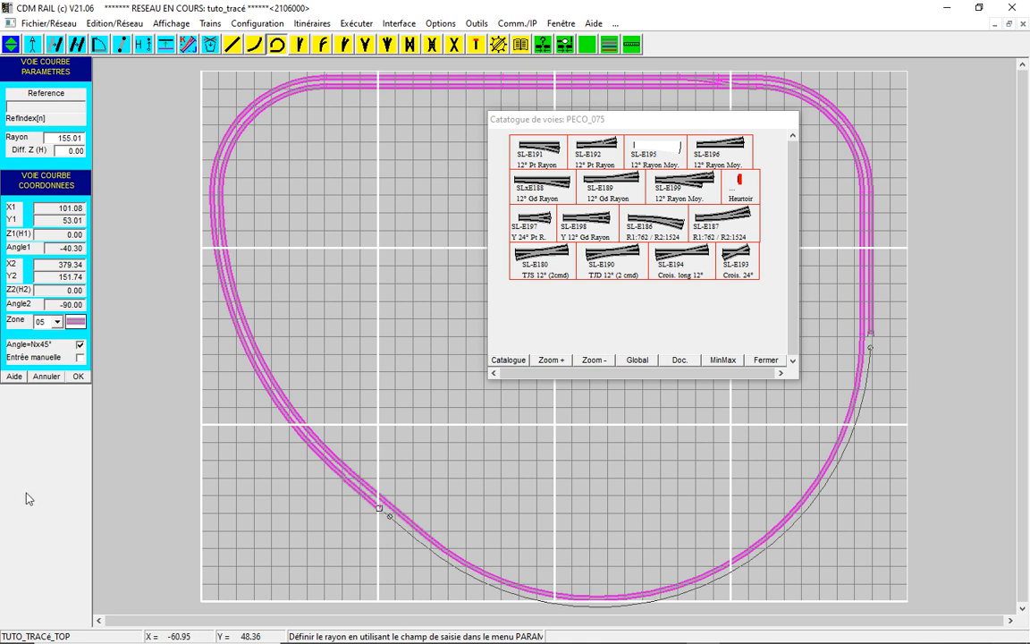
click(78, 377)
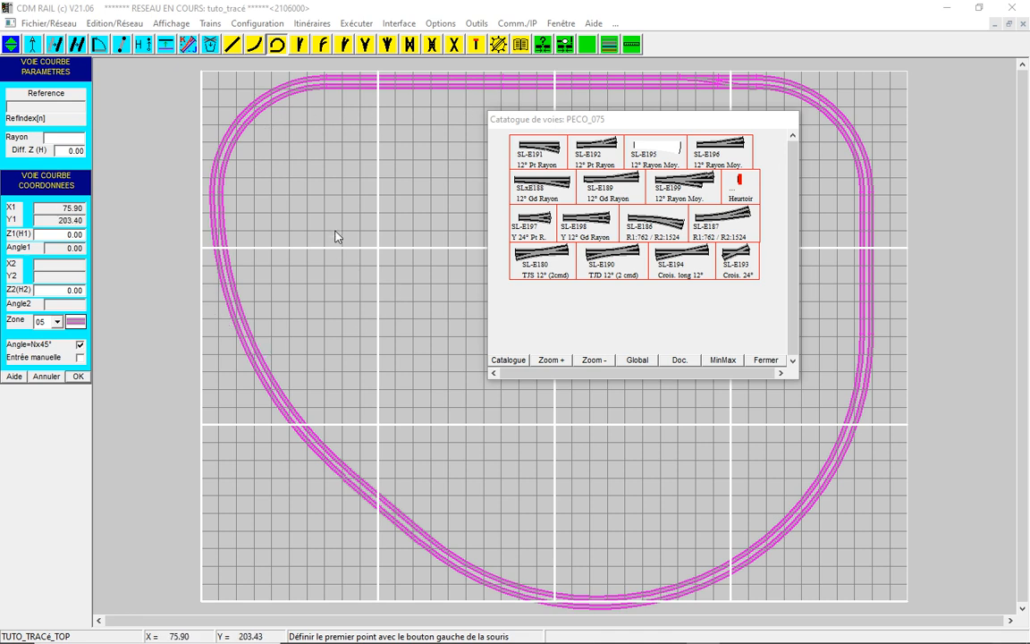
Set the module's maximum Y dimension to 310 and translate the network to the centre
click(107, 24)
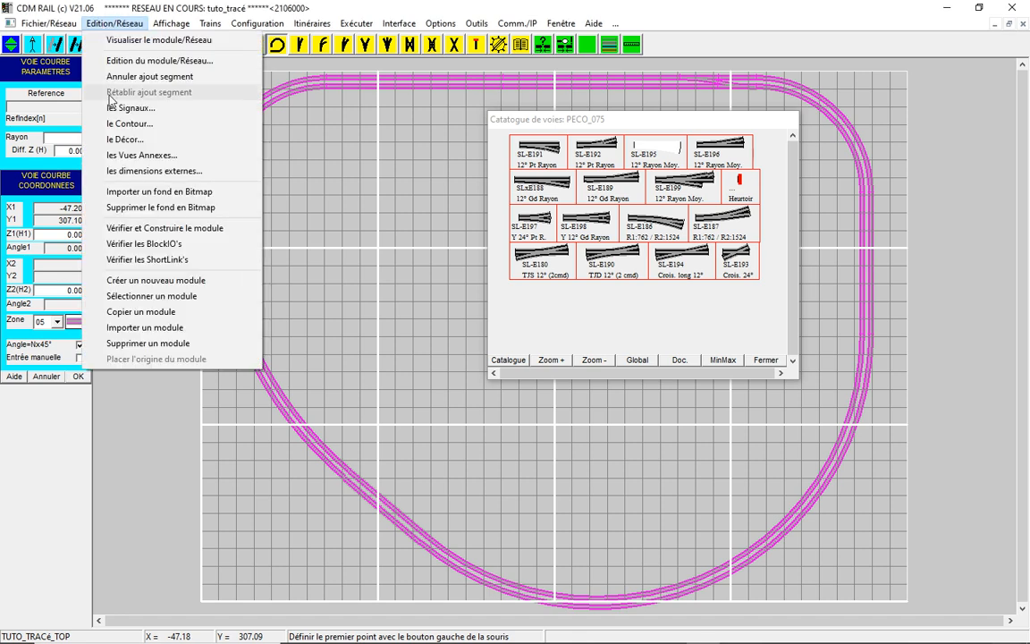
click(134, 170)
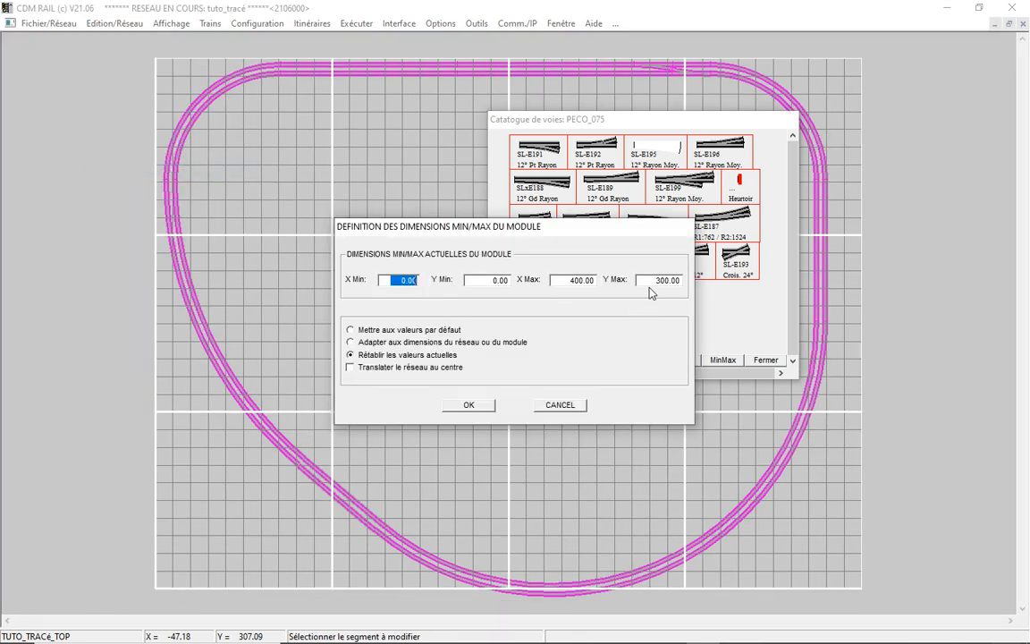
drag(650, 283, 680, 281)
text(310)
click(483, 407)
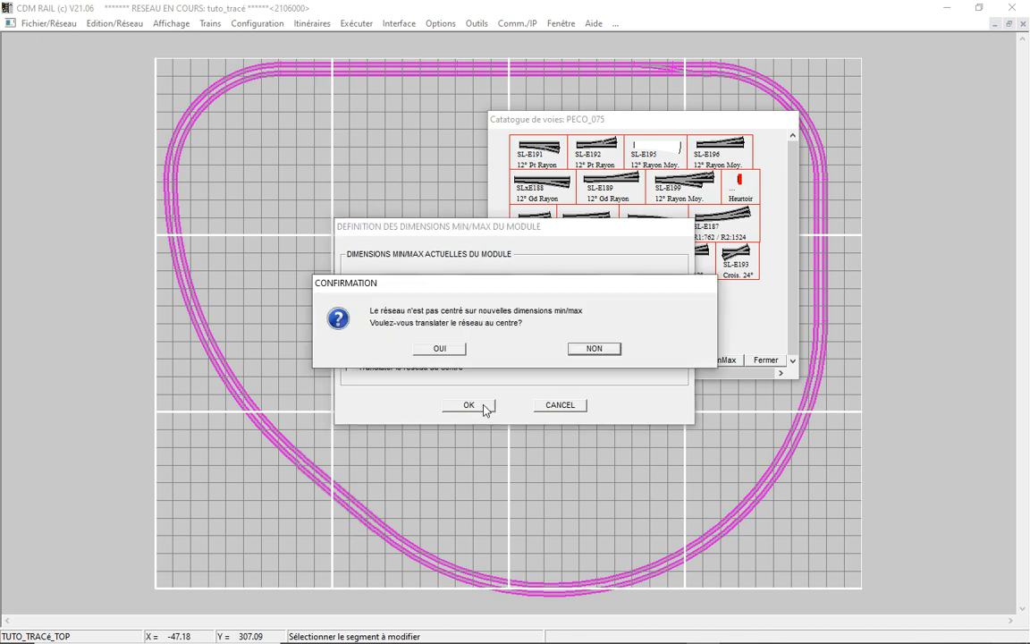
click(459, 349)
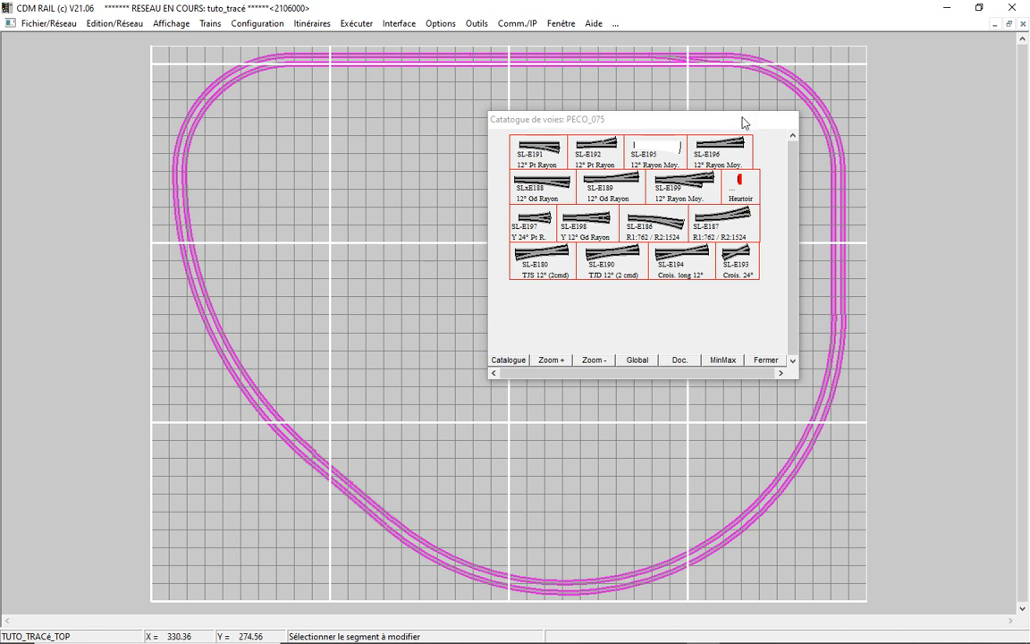
Return to network editing and replace the outer straight beside the upper-left curve with an SL-E195 turnout attached by port 0
drag(745, 123, 617, 157)
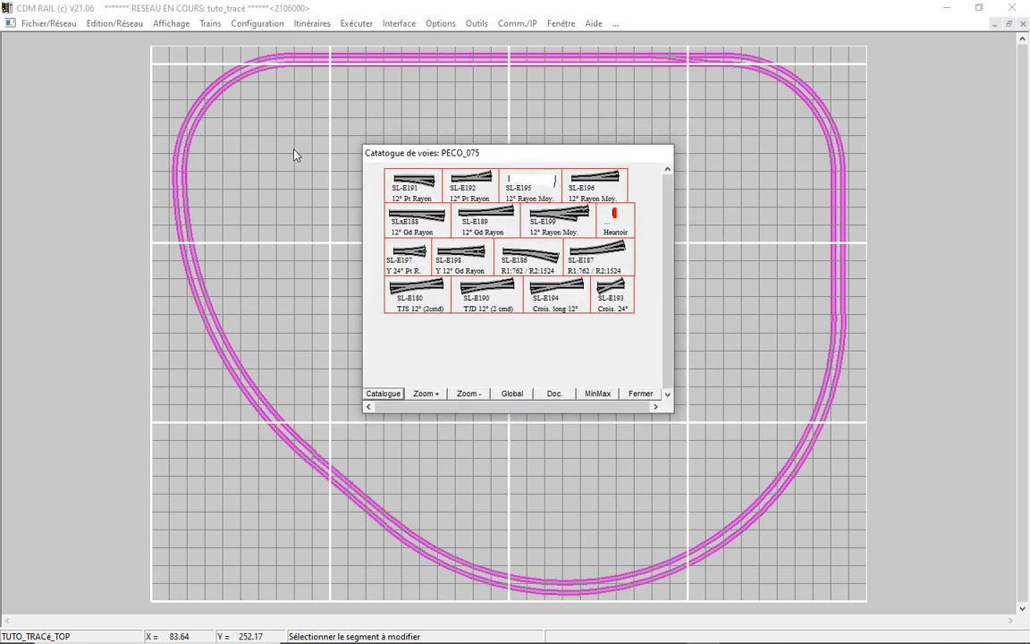
click(110, 23)
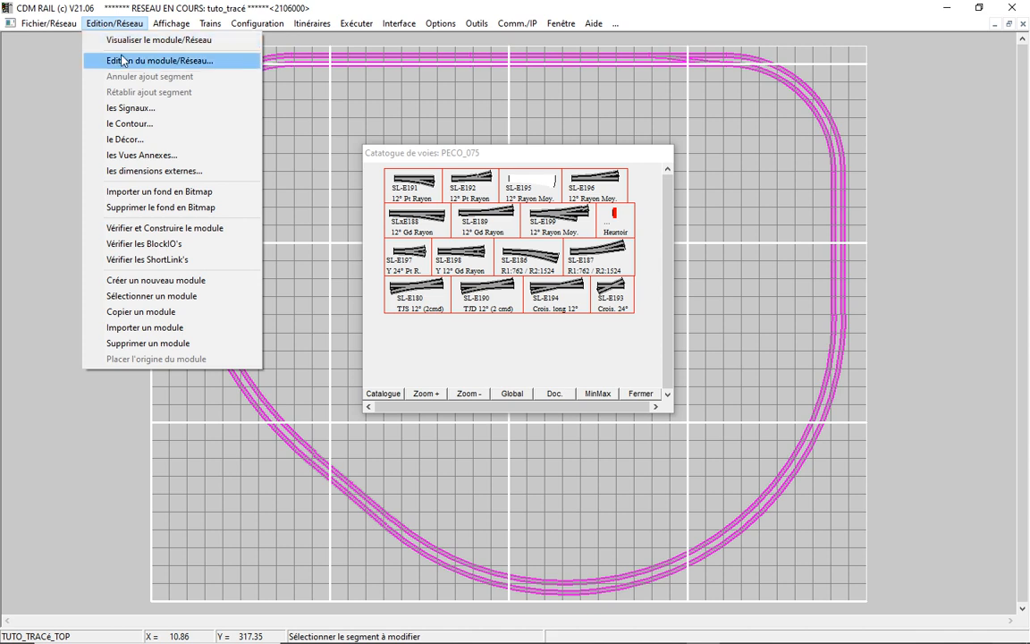
click(120, 60)
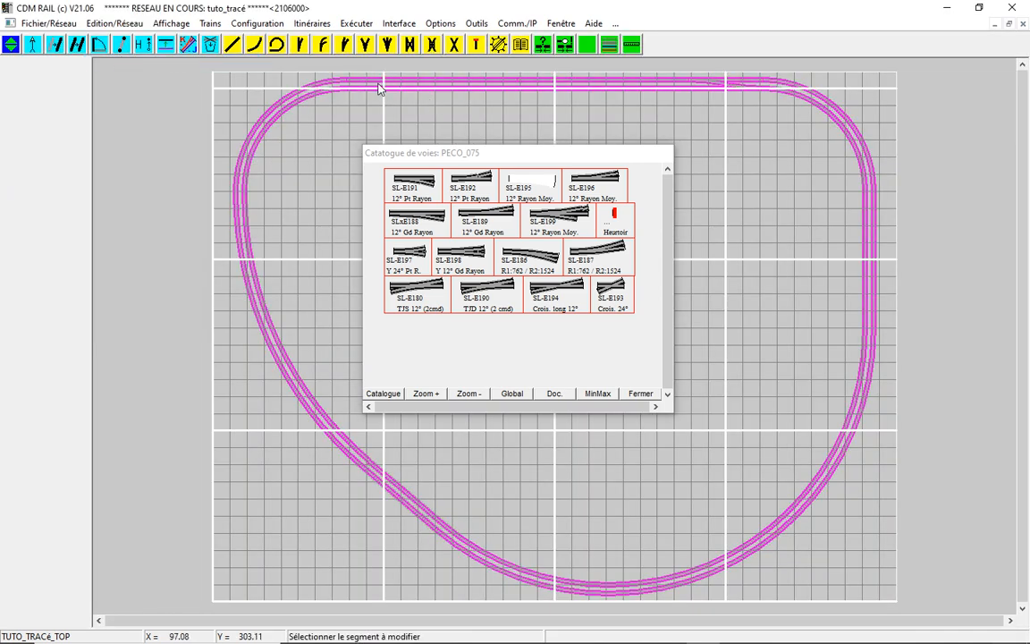
click(206, 47)
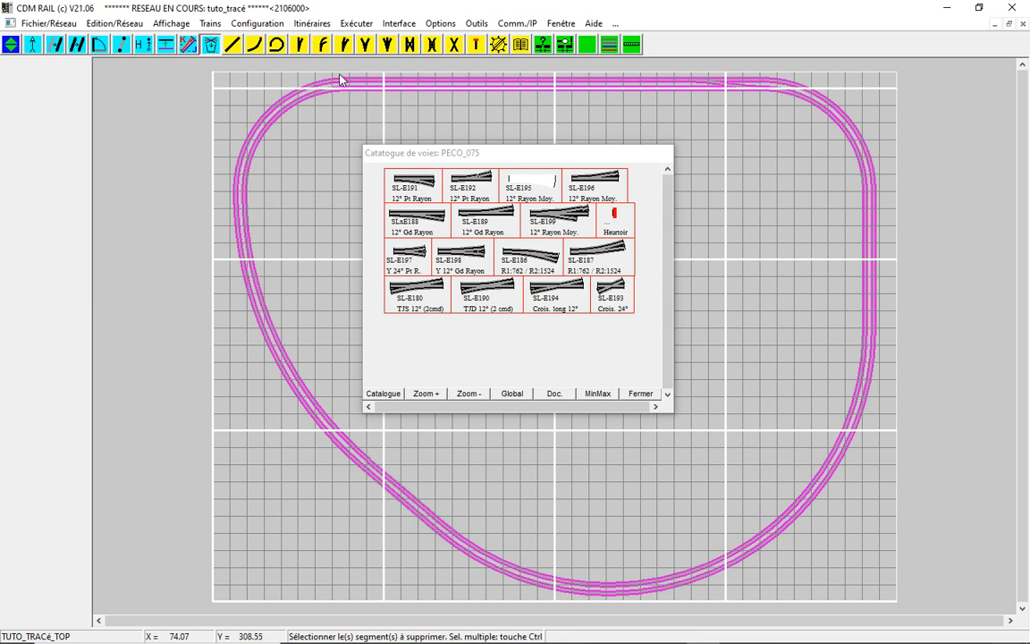
click(391, 83)
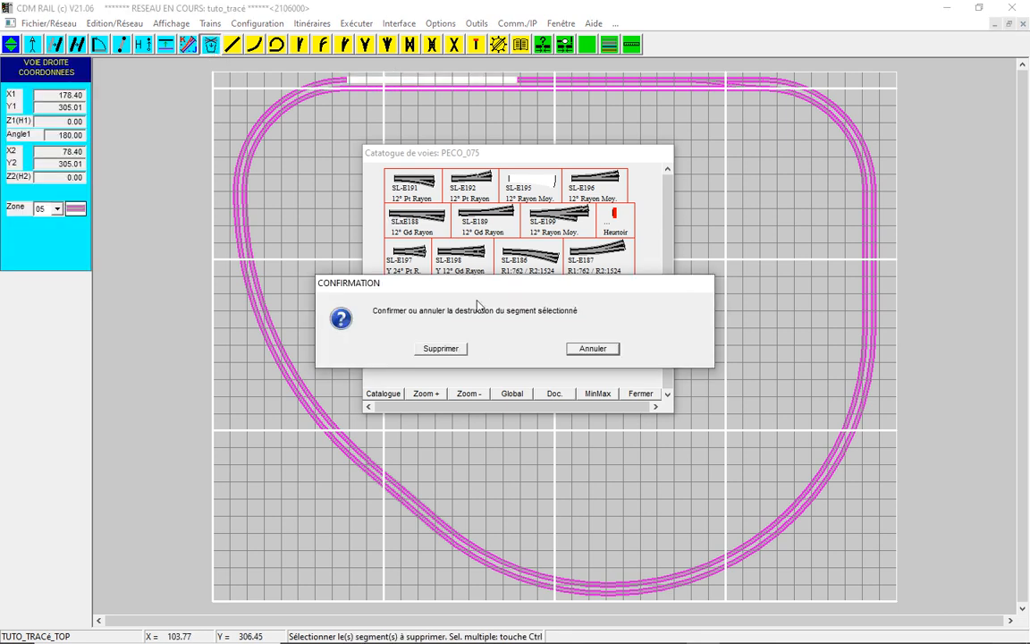
click(445, 349)
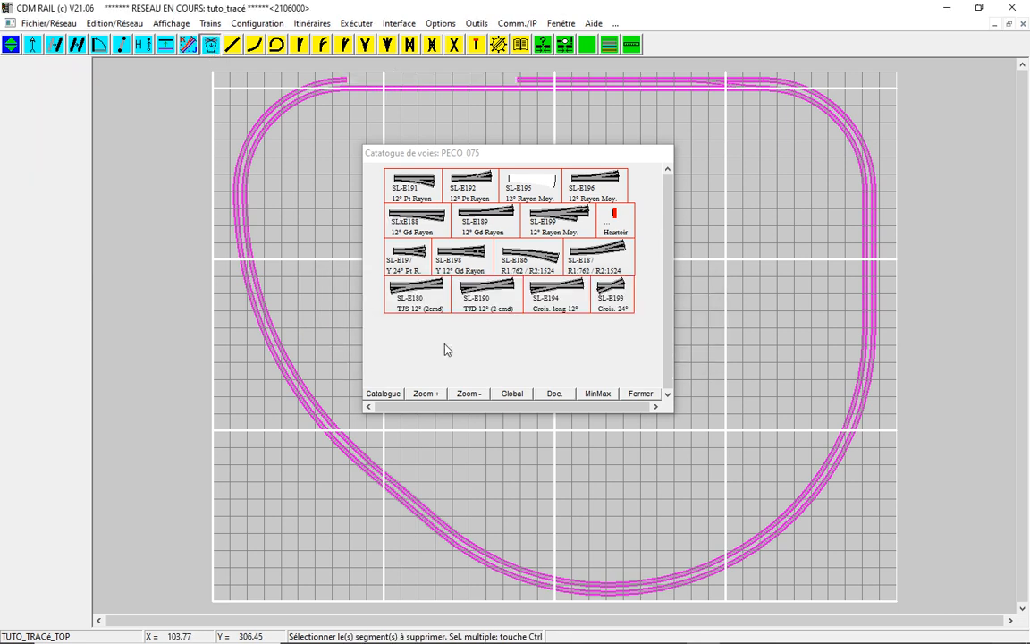
click(530, 186)
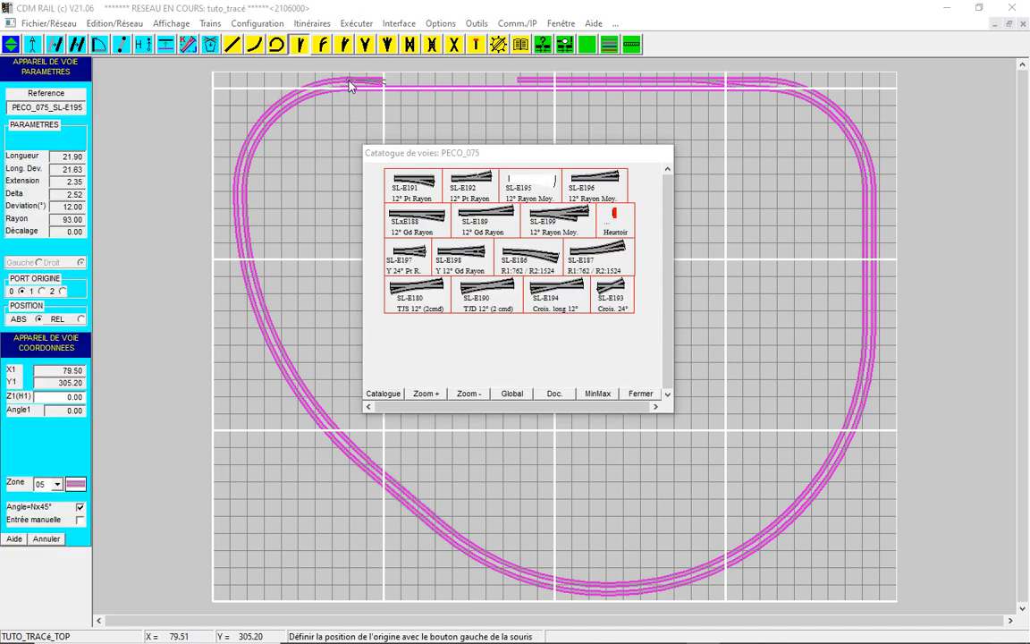
Delete the inner straight beside the upper-left curve and attach a second SL-E195 by port 2 to the first turnout's diverging end
click(211, 44)
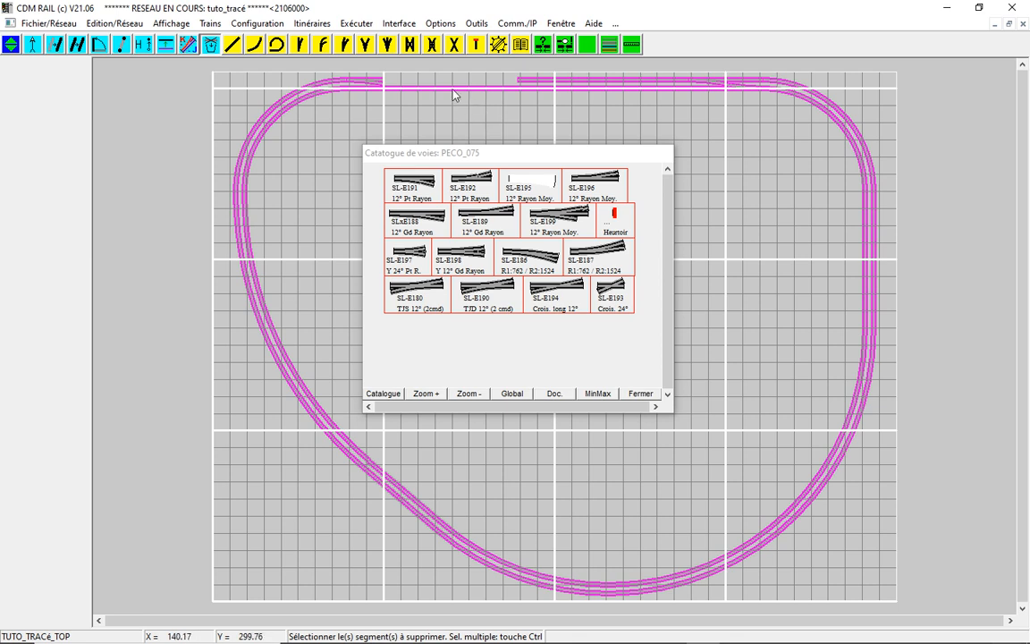
click(452, 96)
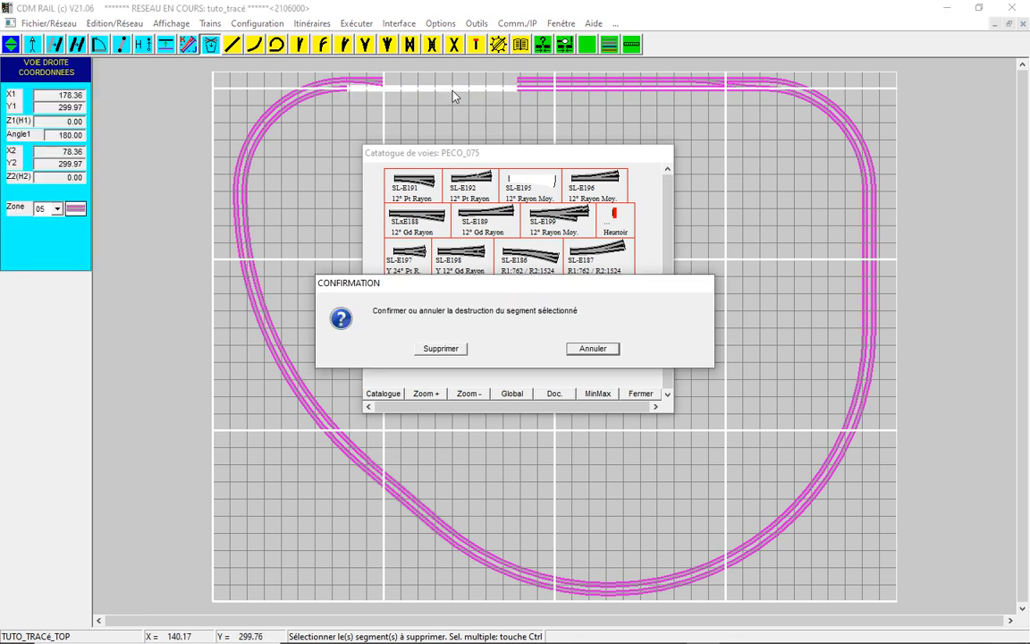
click(458, 347)
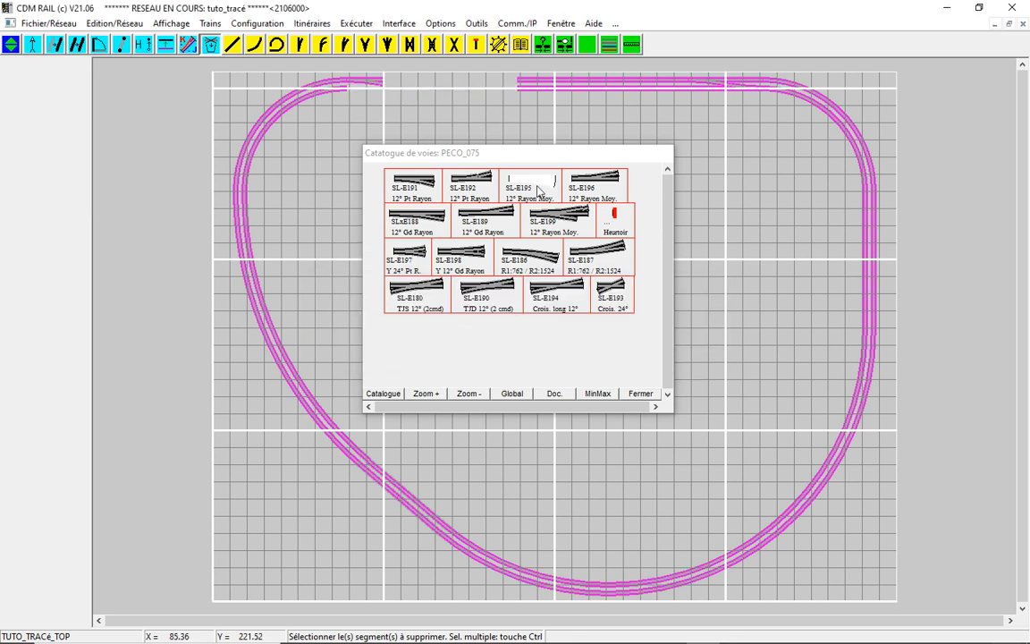
click(538, 189)
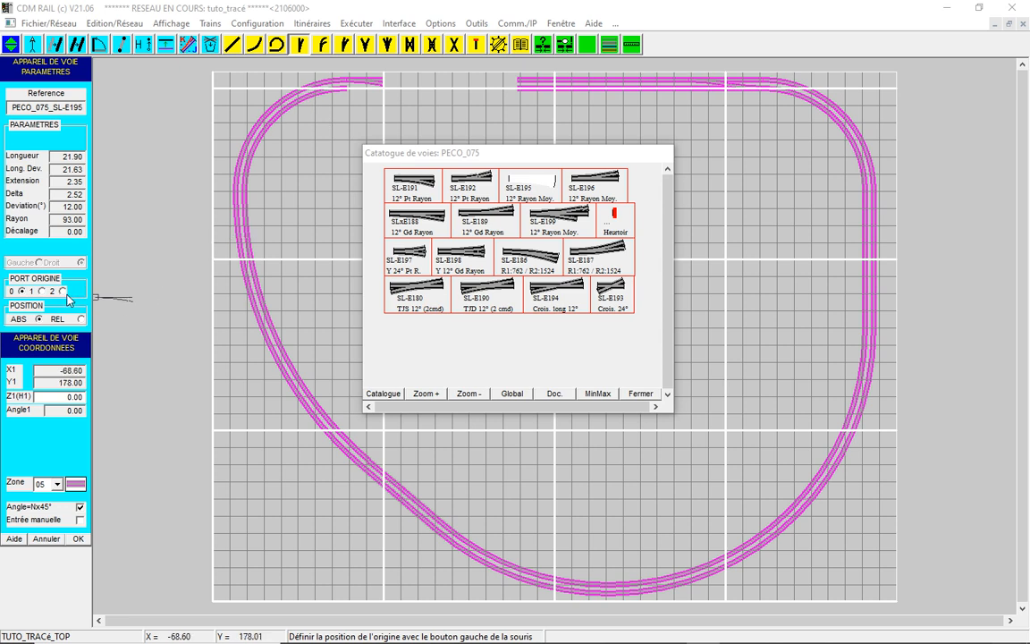
click(63, 292)
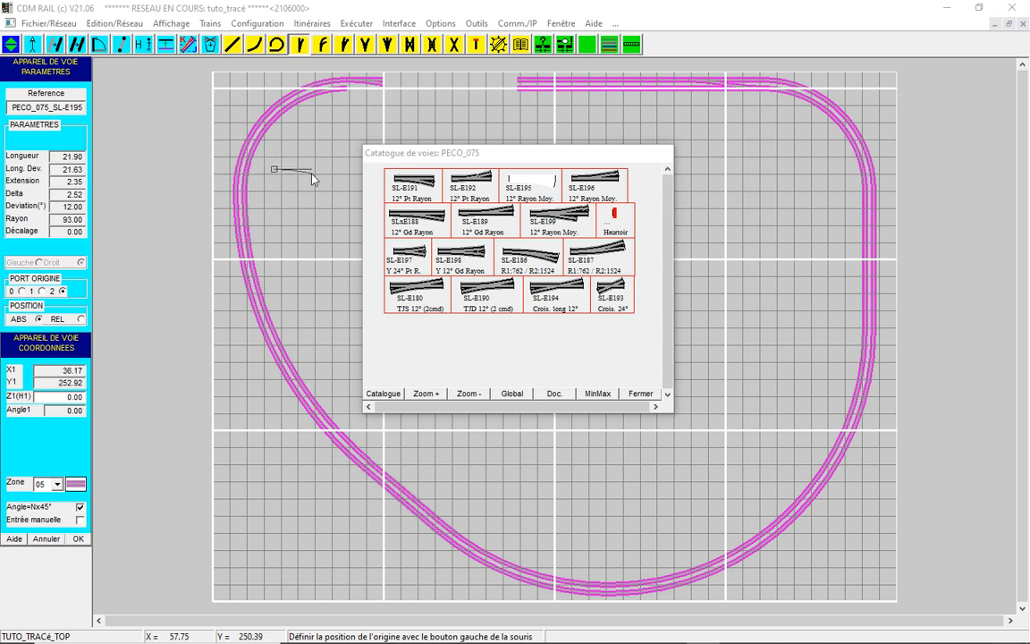
click(386, 86)
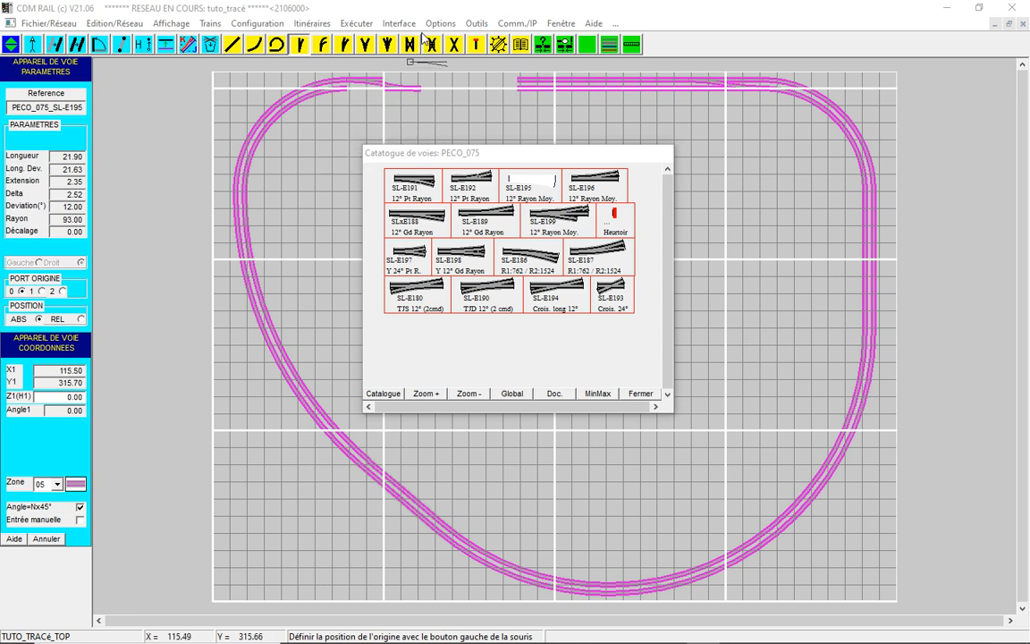
Hide the dimension grid and close the three gaps in the upper double track with straights of unfixed length
click(474, 24)
click(477, 83)
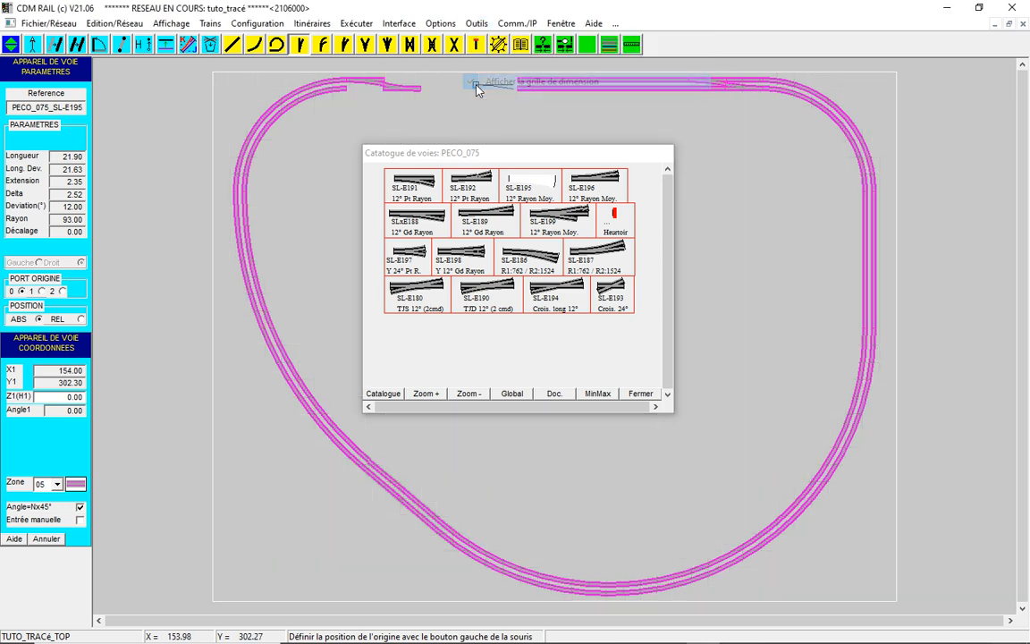
click(232, 47)
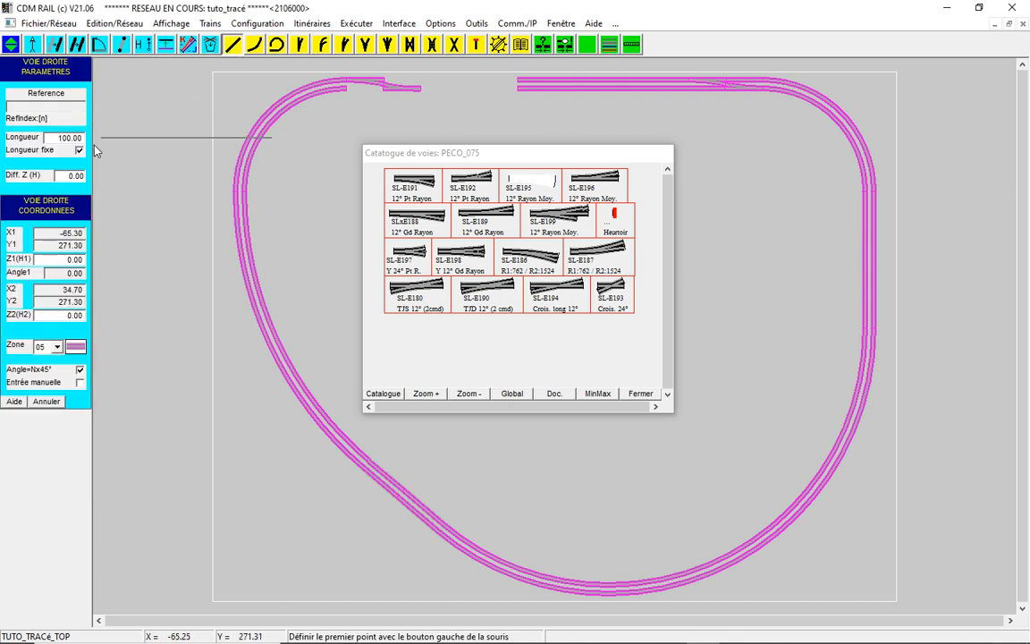
click(79, 151)
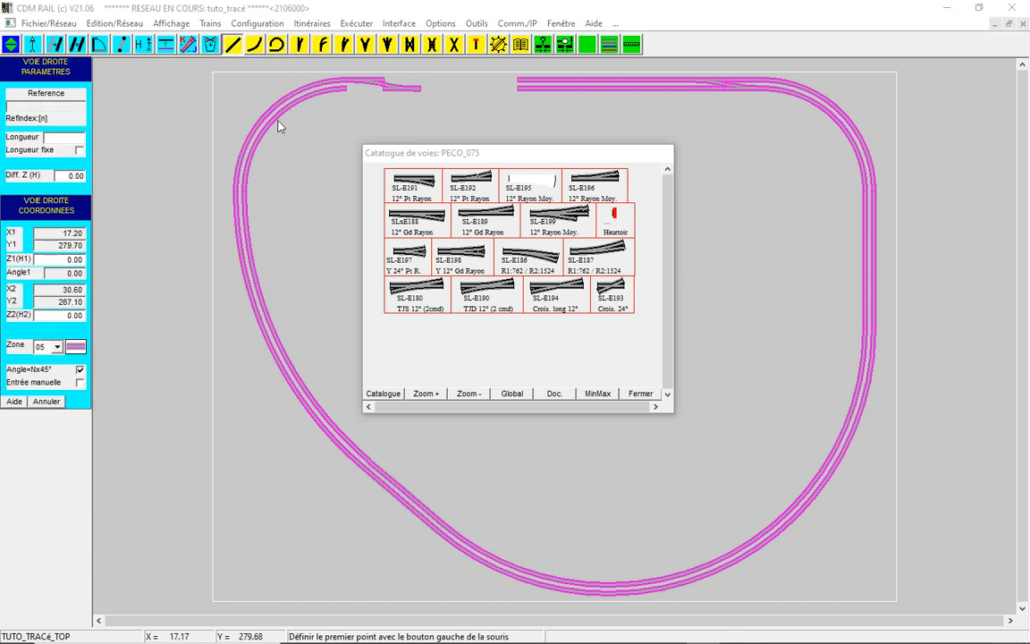
click(385, 80)
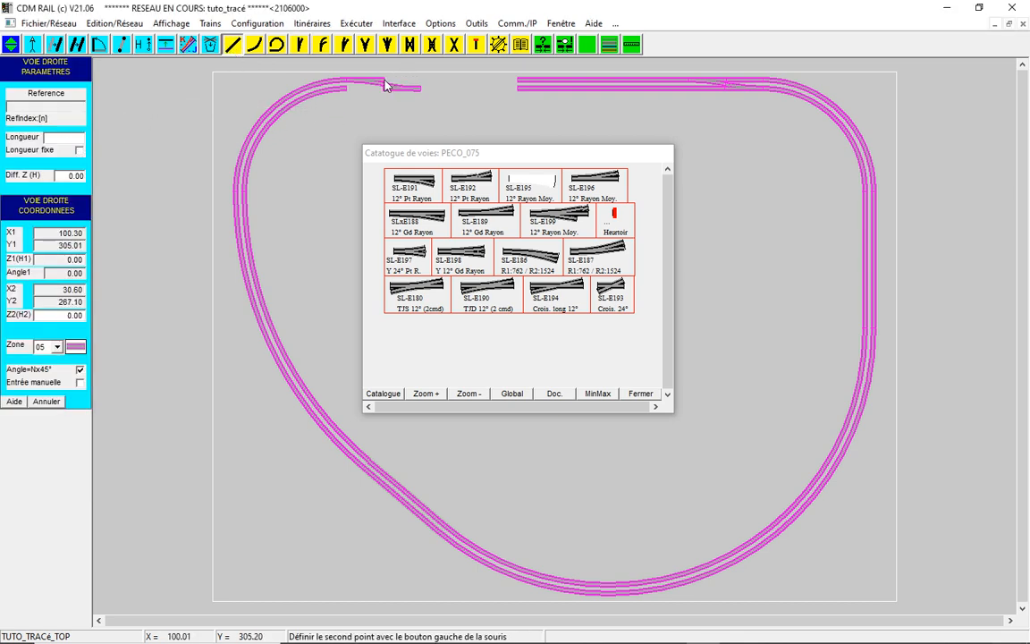
click(518, 83)
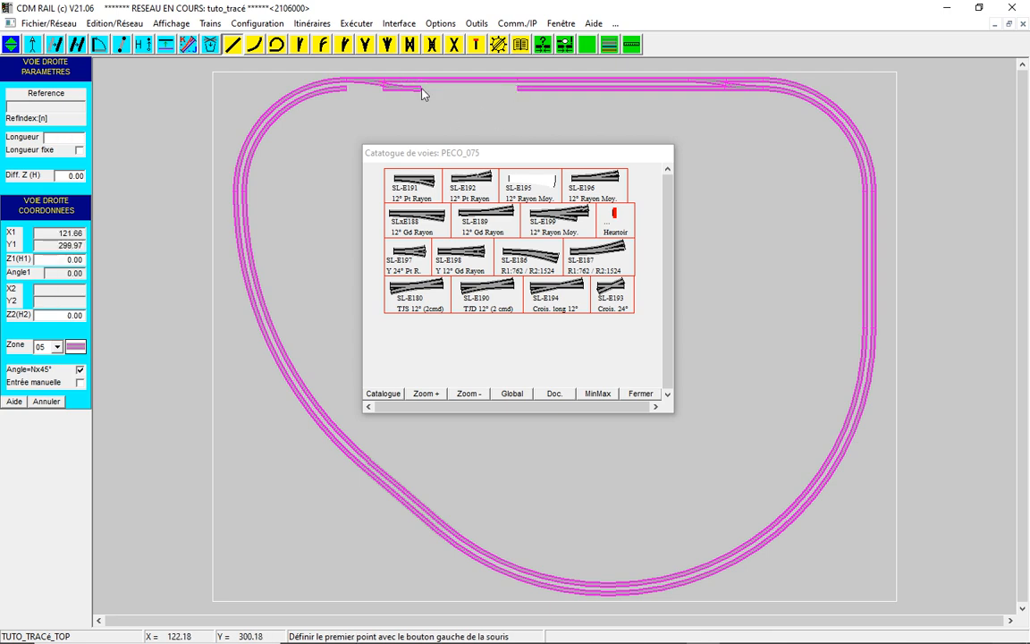
click(422, 89)
click(519, 92)
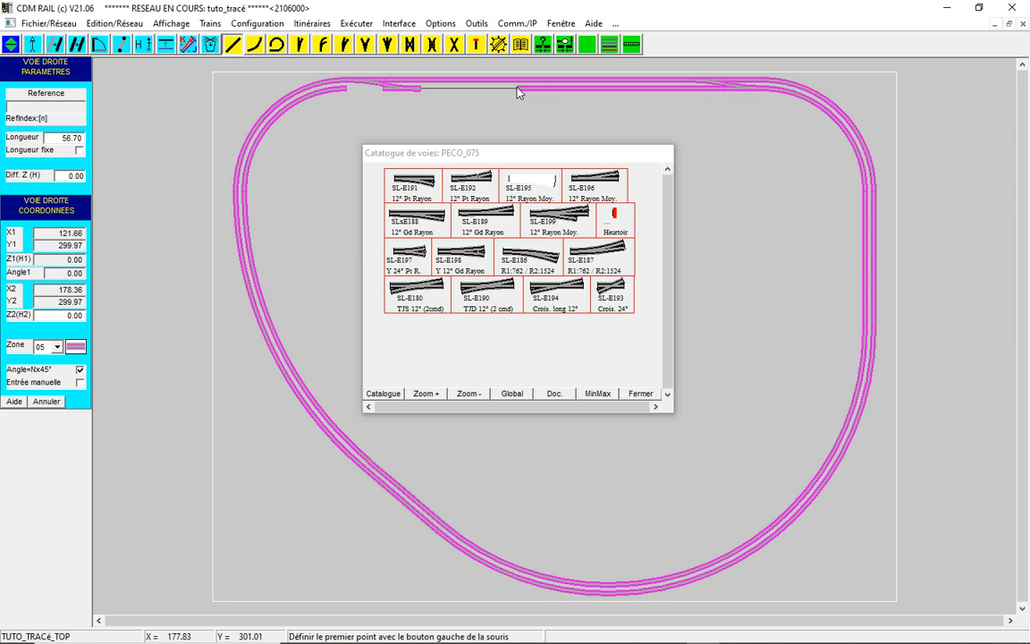
click(349, 94)
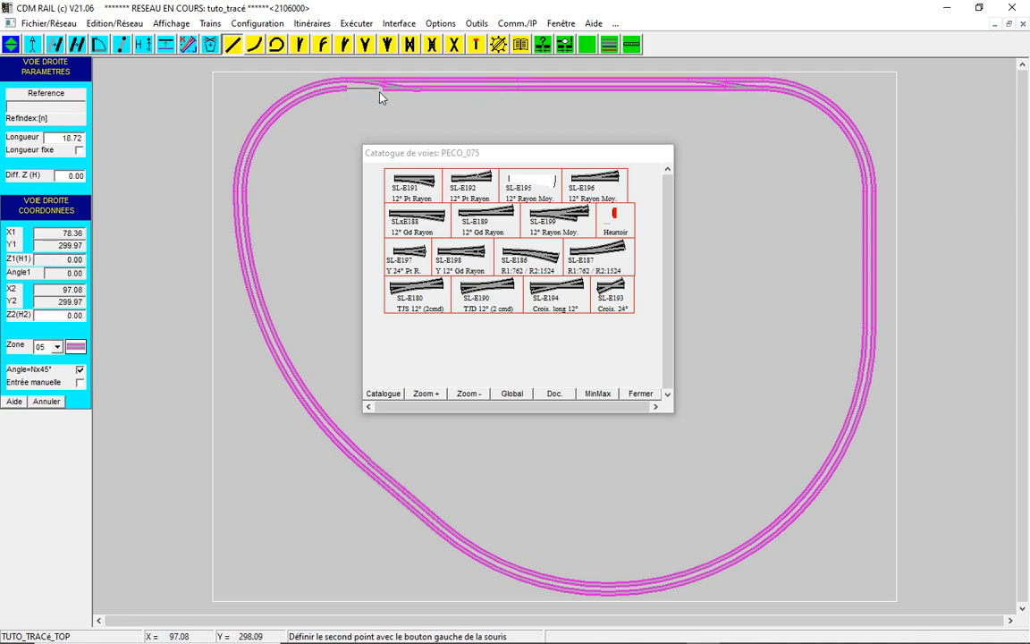
click(381, 89)
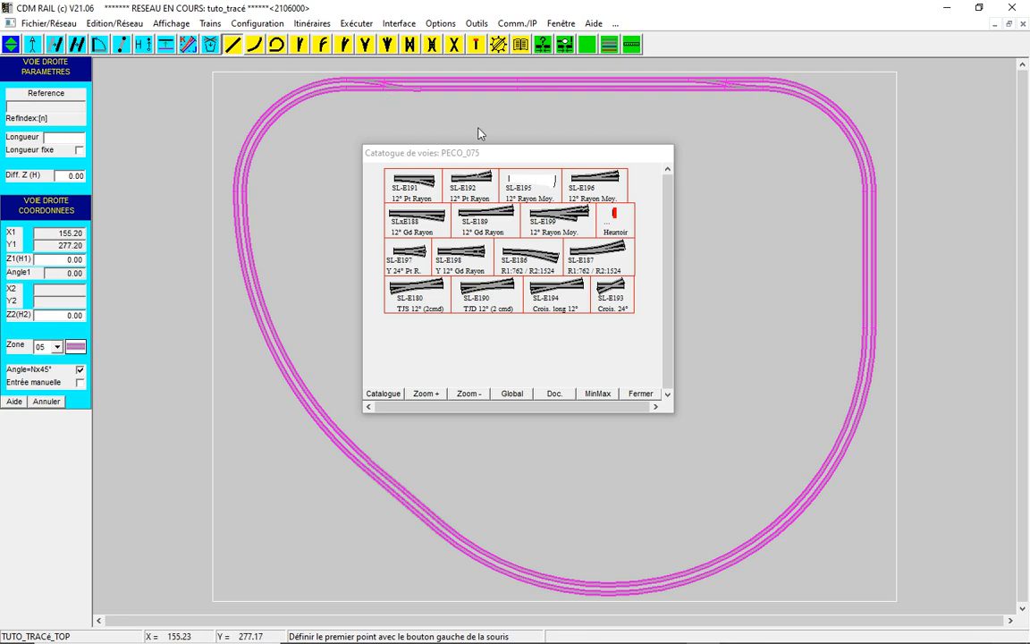
Replace the inner straight beside the upper-right curve with an SL-E196 turnout and attach a second SL-E196 by port 2 to its diverging end
click(211, 46)
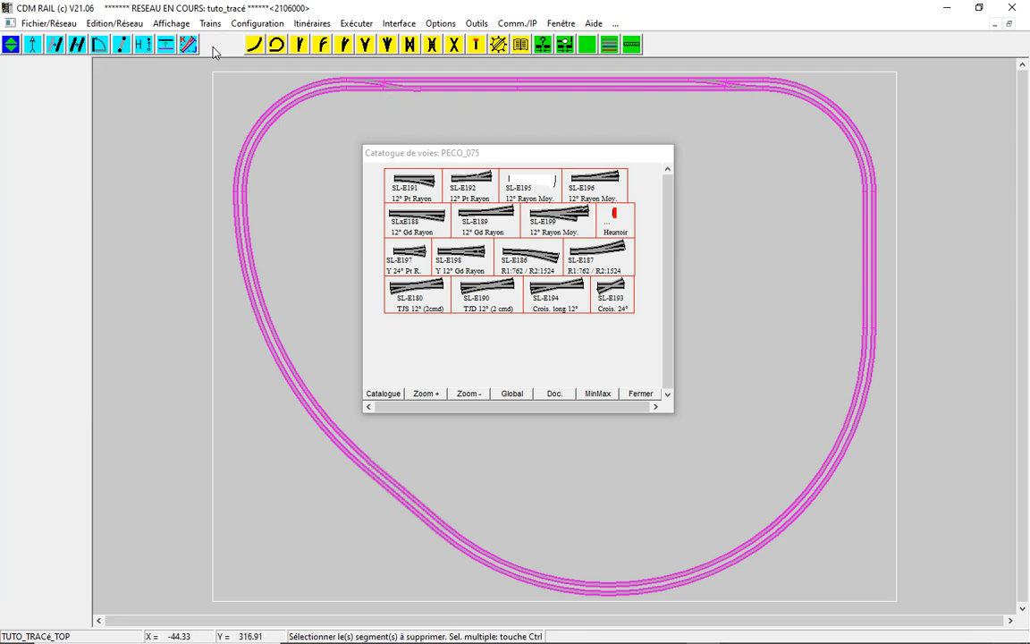
click(682, 88)
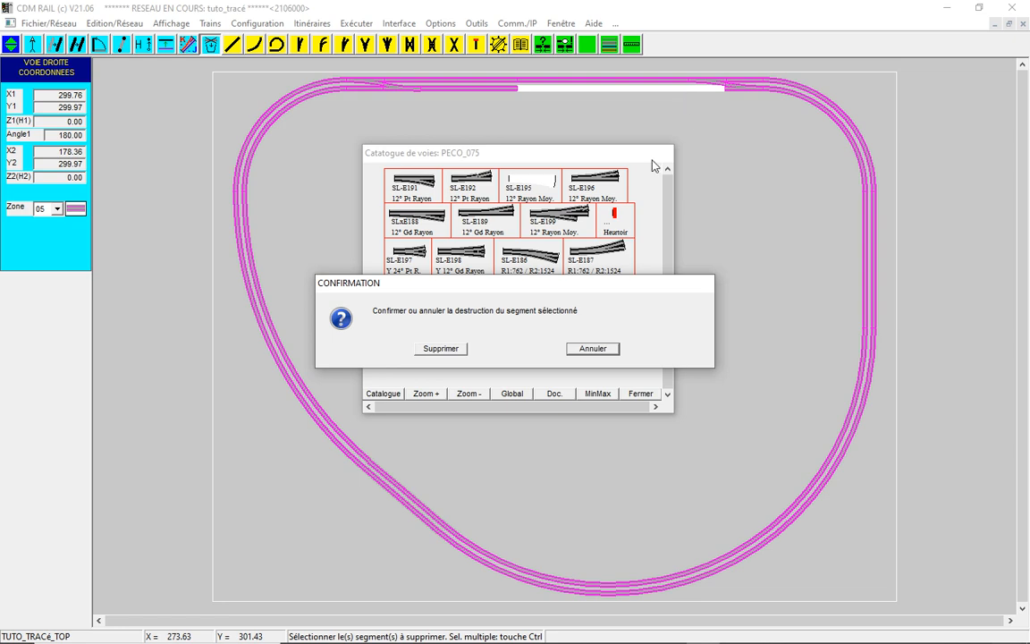
click(441, 348)
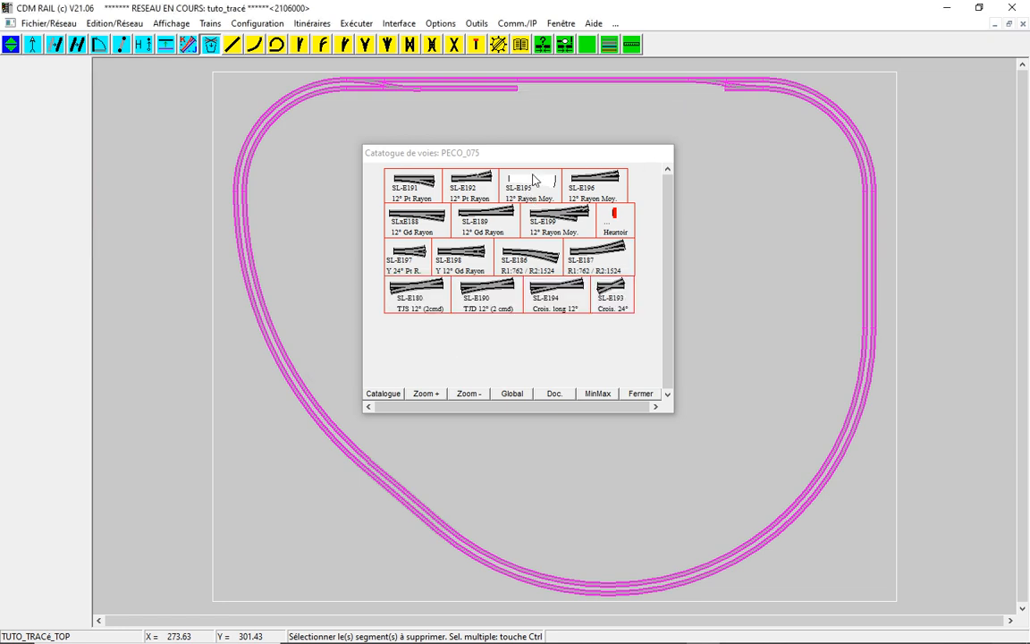
click(583, 185)
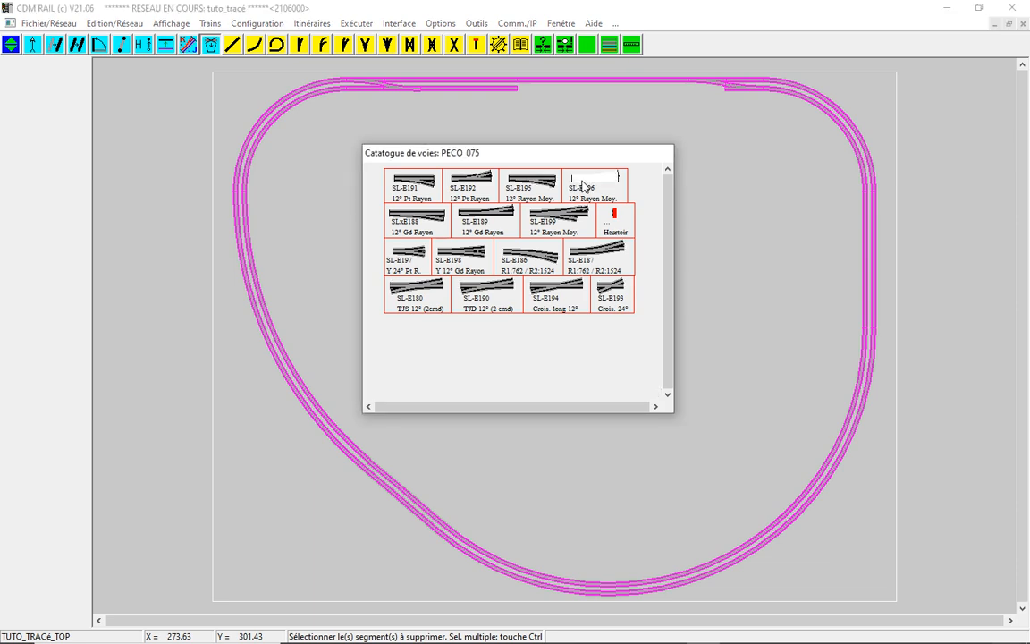
click(728, 92)
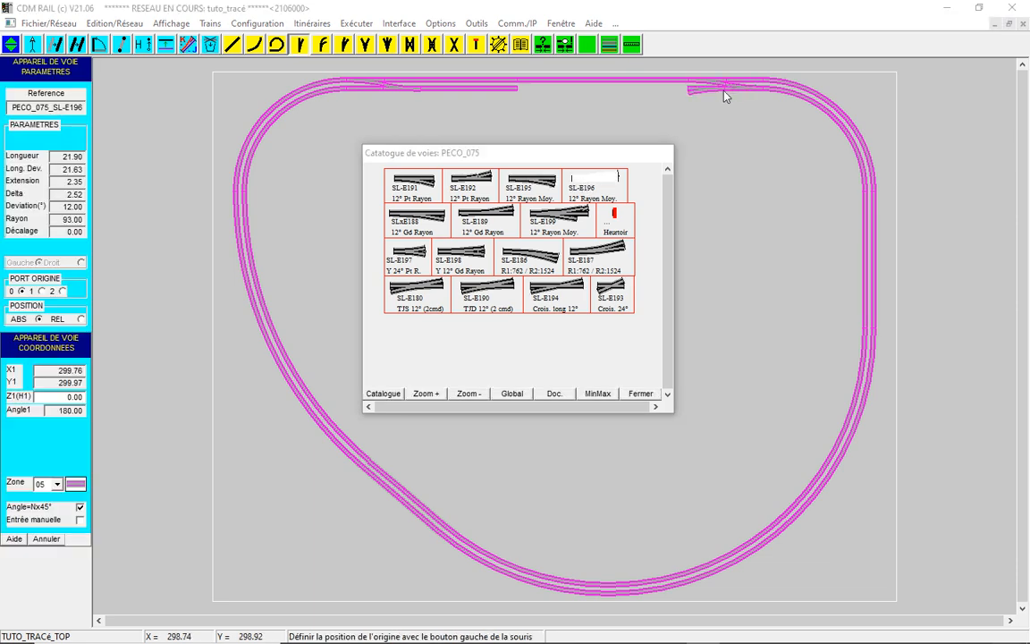
click(62, 292)
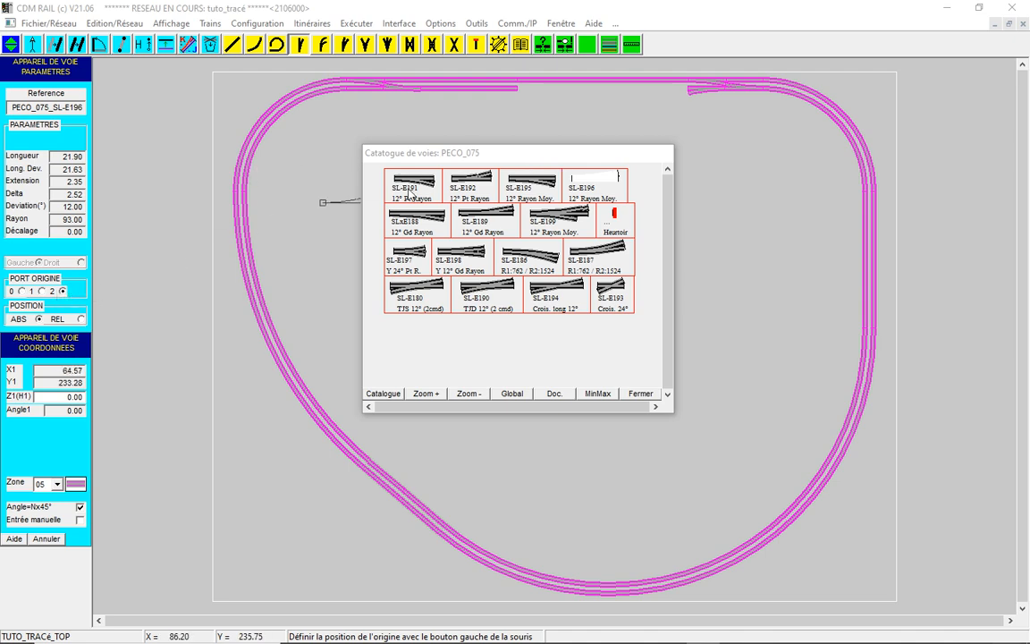
click(691, 101)
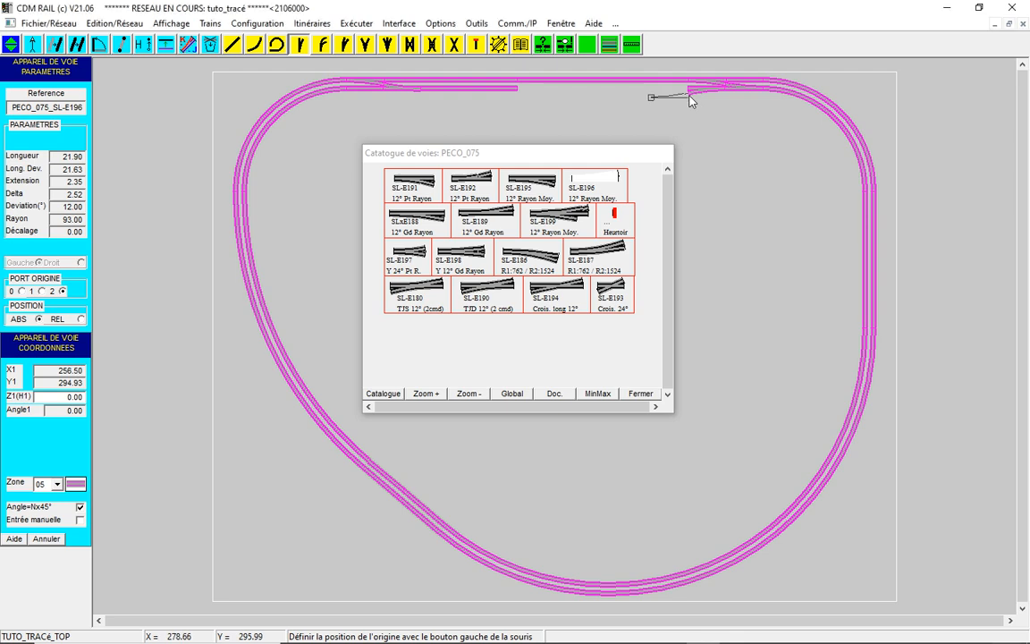
Close the gap in the inner upper track with a straight of unfixed length up to the first SL-E196's straight end
click(232, 44)
click(80, 152)
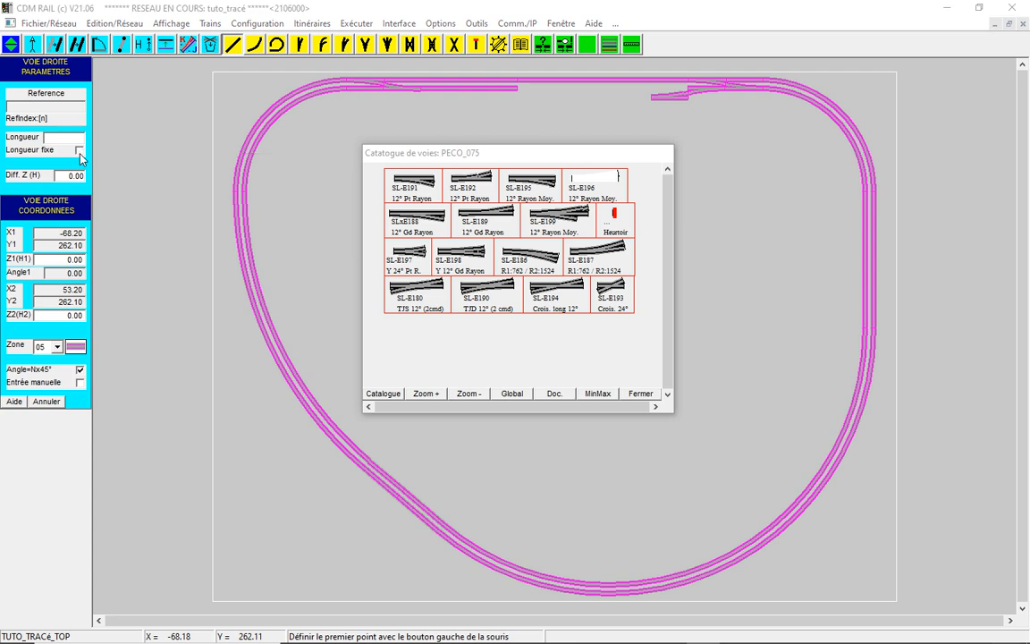
click(516, 93)
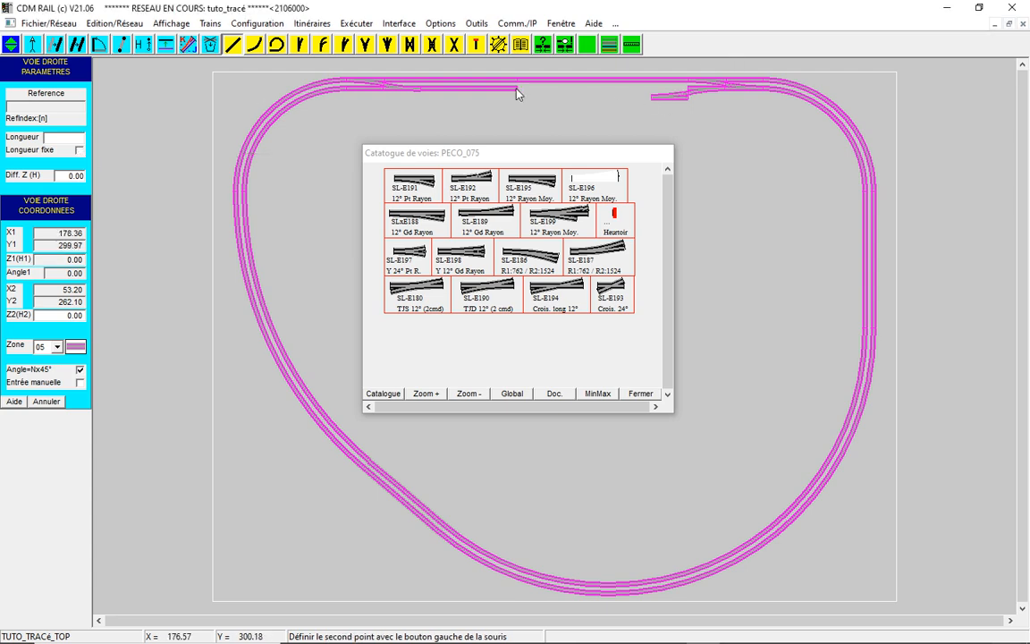
click(686, 93)
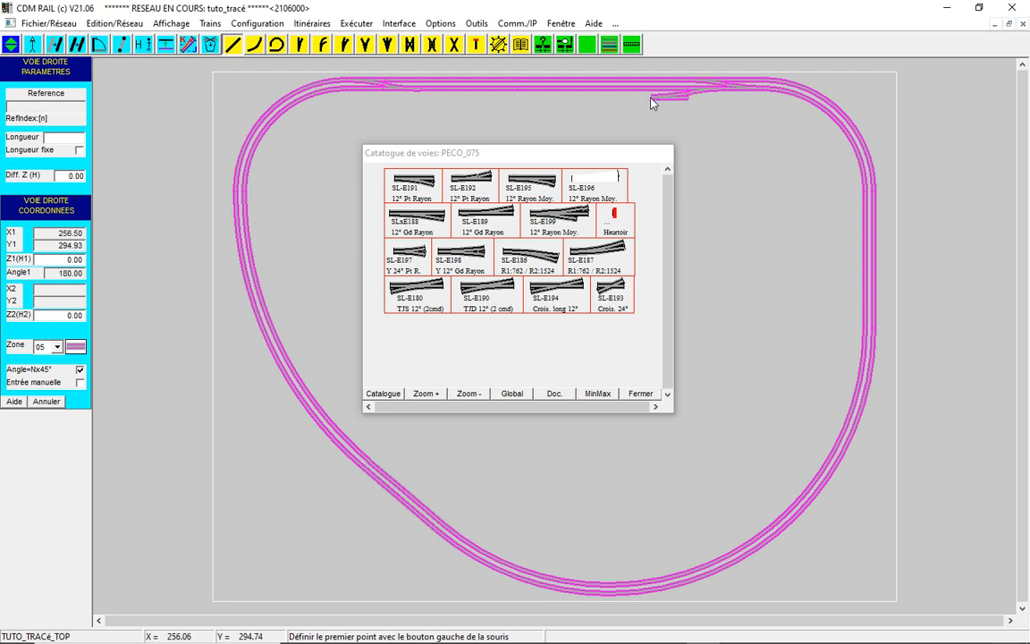
Draw a straight siding parallel to the inner upper track from the second SL-E196 and end it with a Heurtoir buffer stop
click(651, 98)
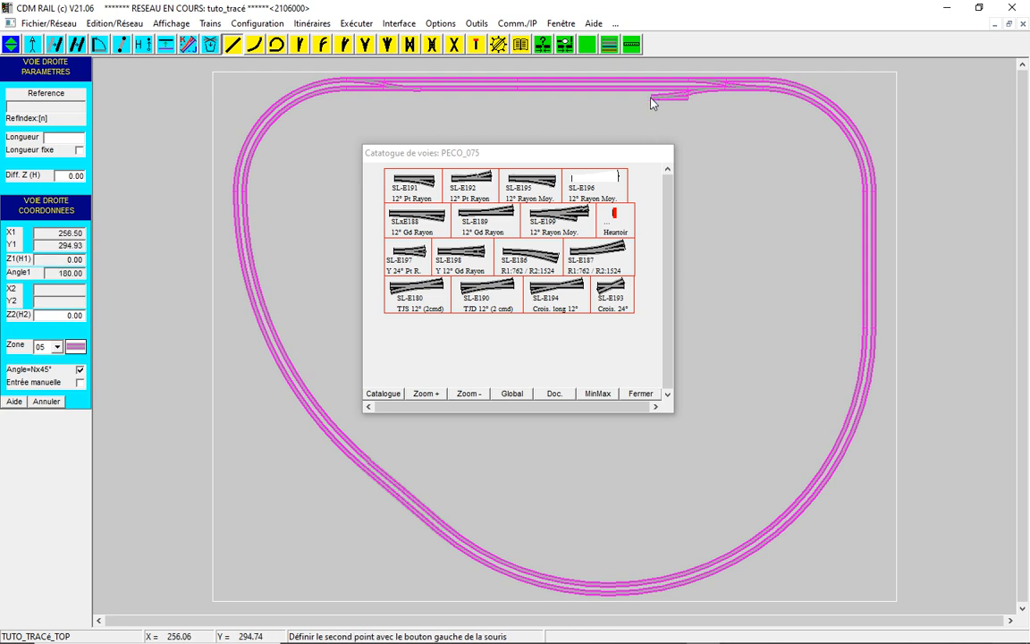
click(360, 110)
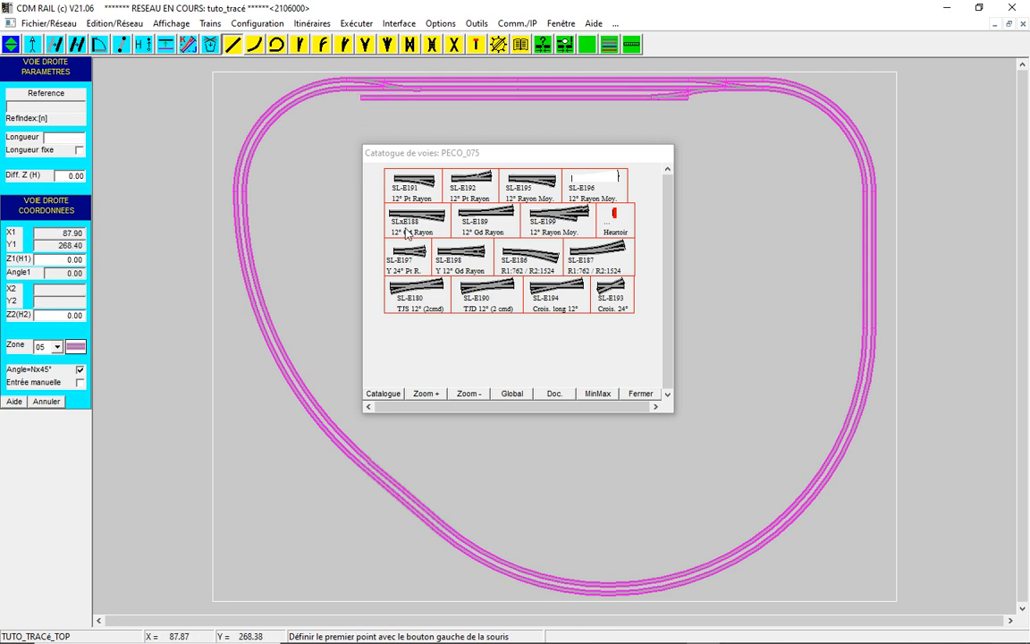
click(613, 217)
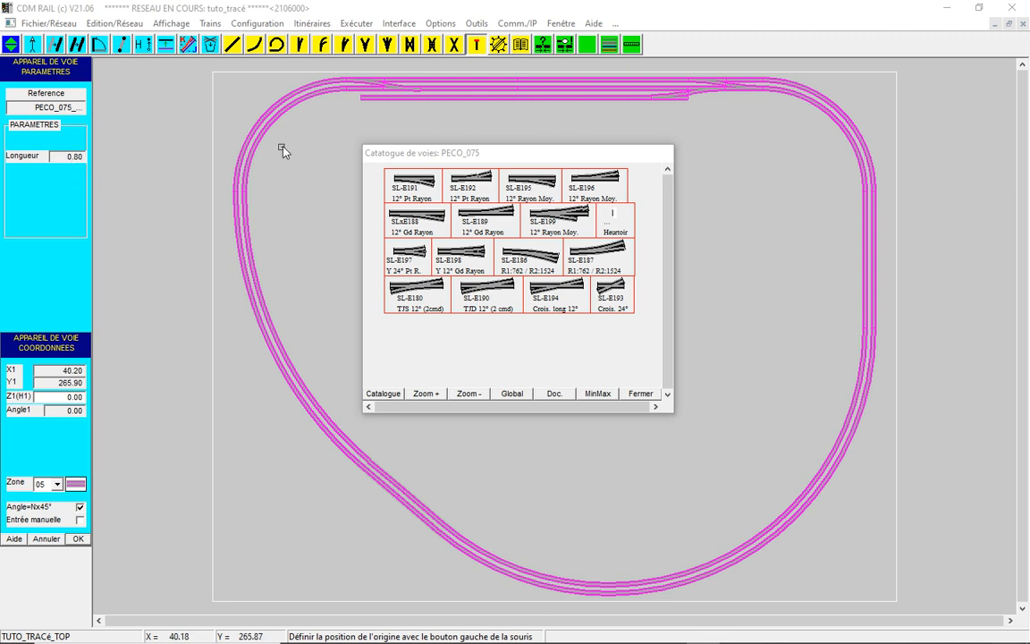
click(360, 99)
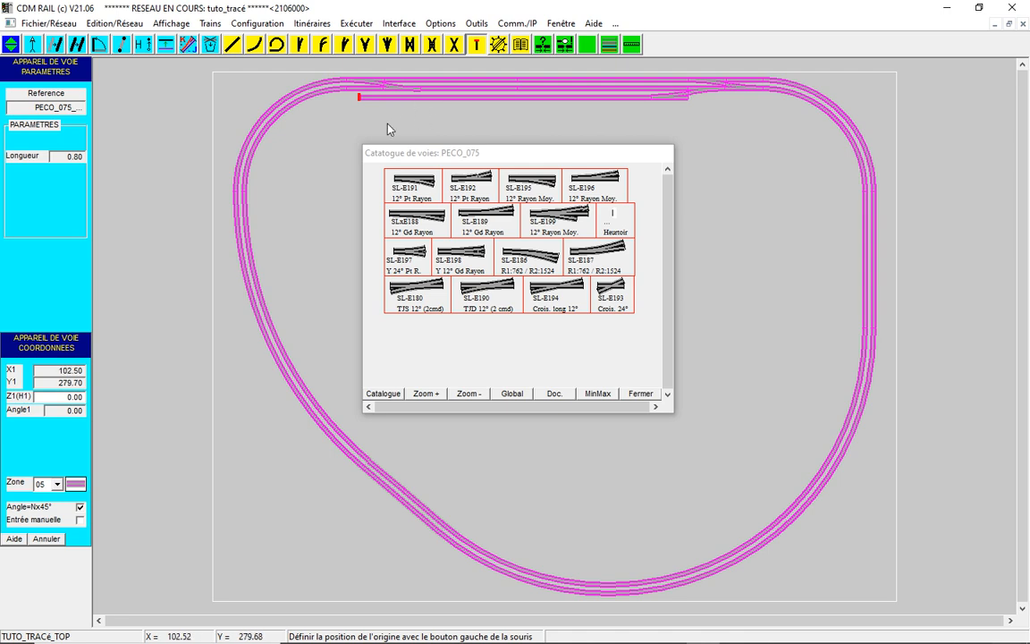
Replace the siding's SL-E196 turnout with a connecting curve of radius 93 between the inner turnout's diverging end and the siding
click(212, 44)
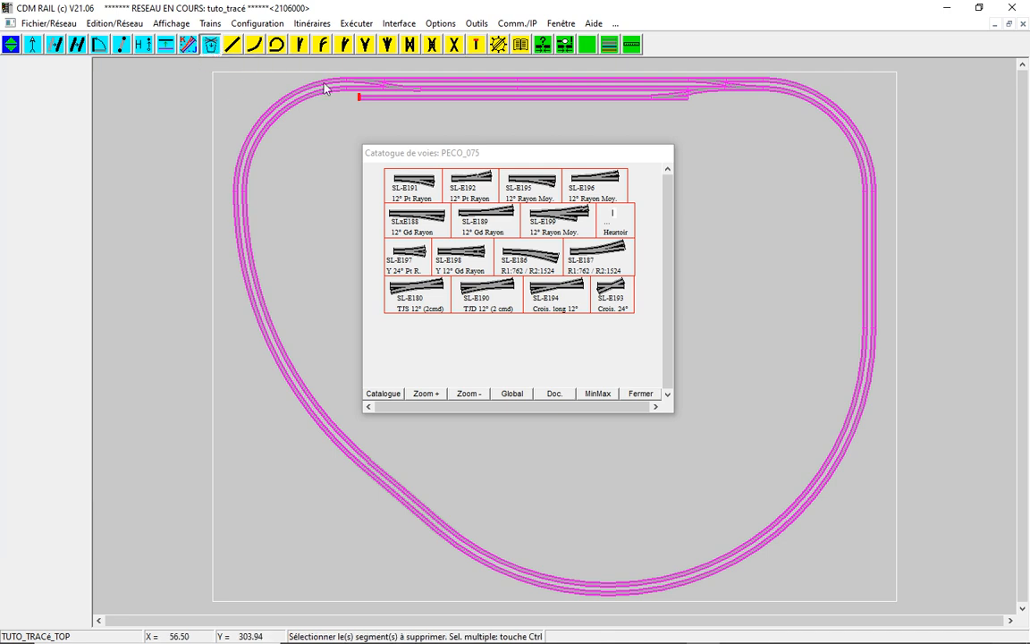
click(673, 99)
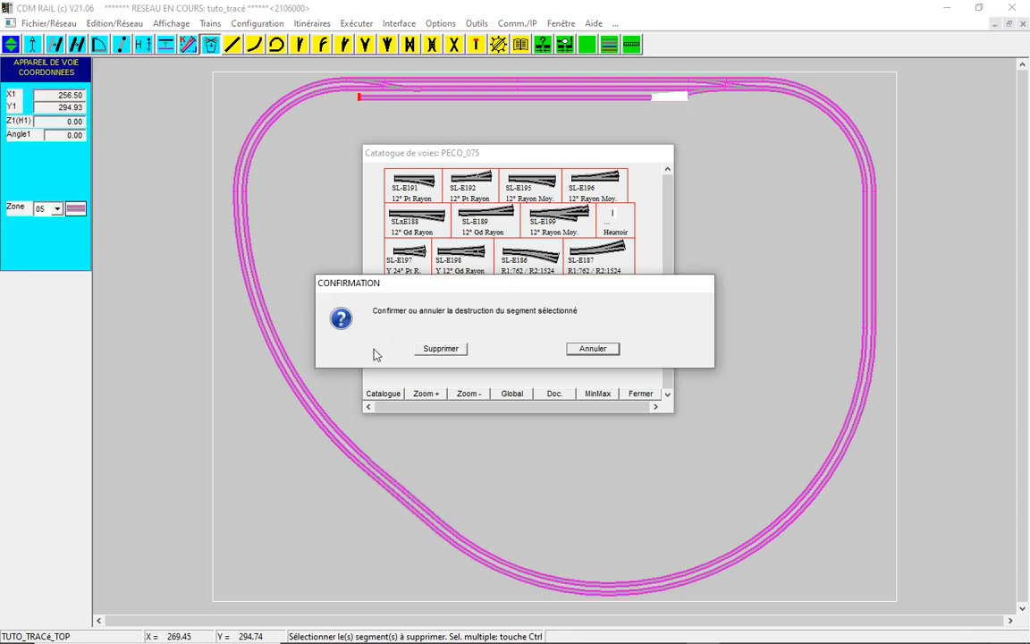
click(449, 350)
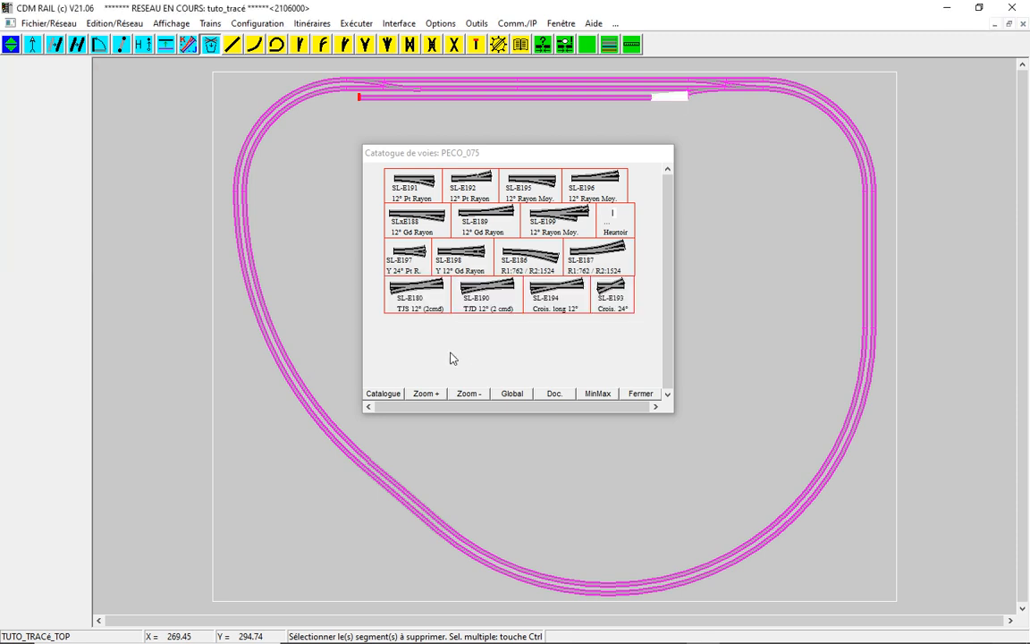
click(277, 46)
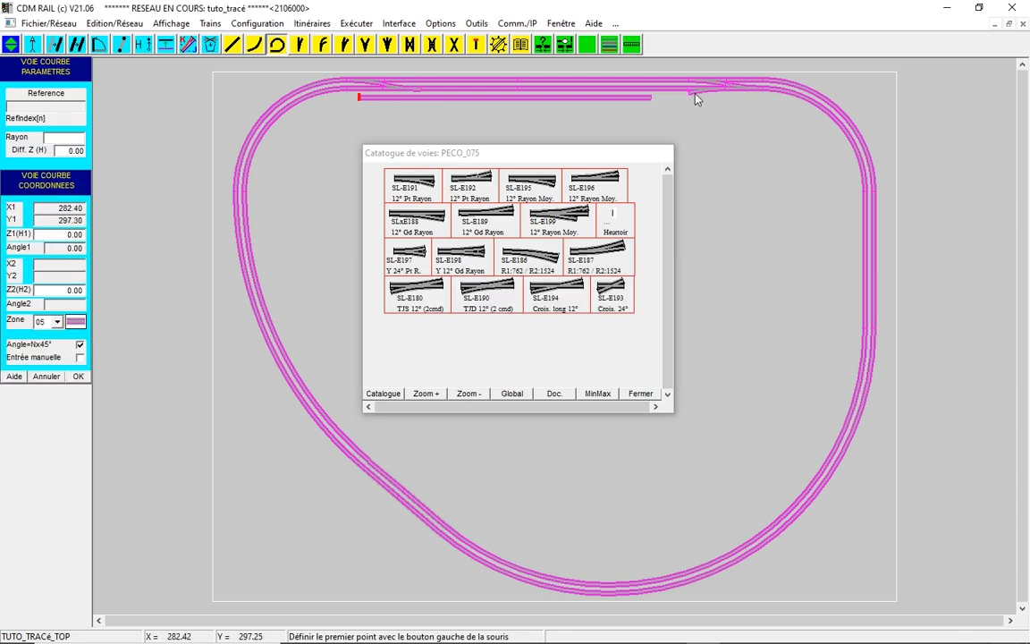
click(689, 98)
click(653, 103)
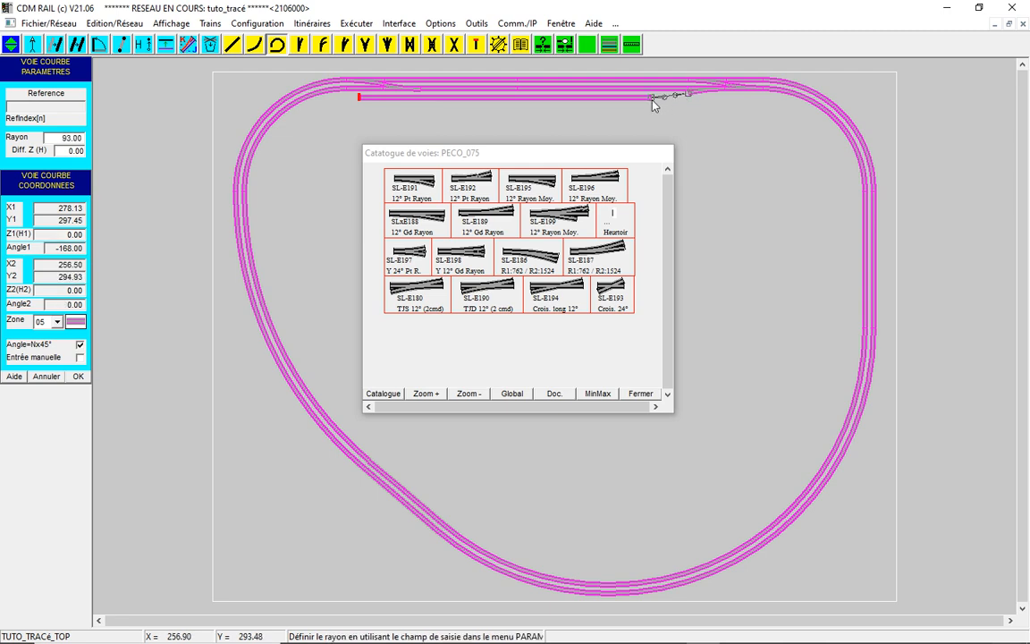
click(59, 376)
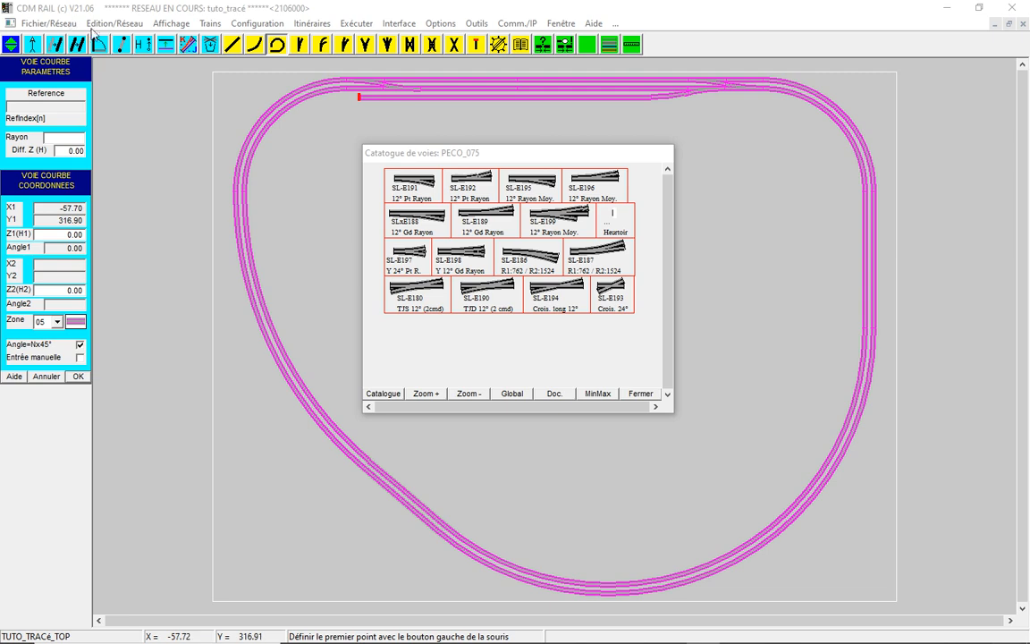
Verify and build the module, and move the PECO_075 catalogue window slightly aside
click(107, 23)
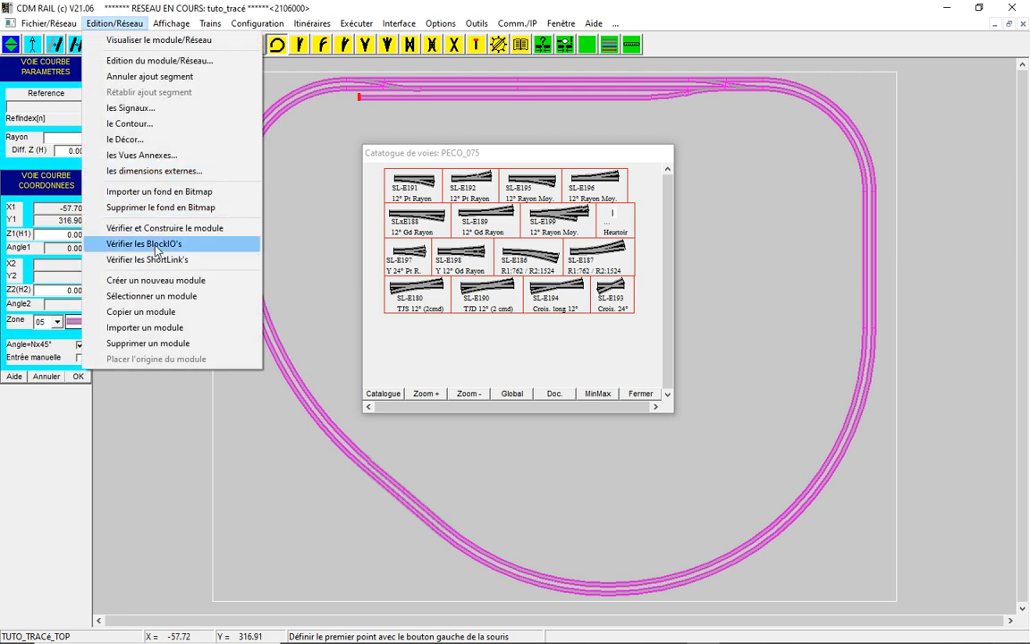
click(134, 229)
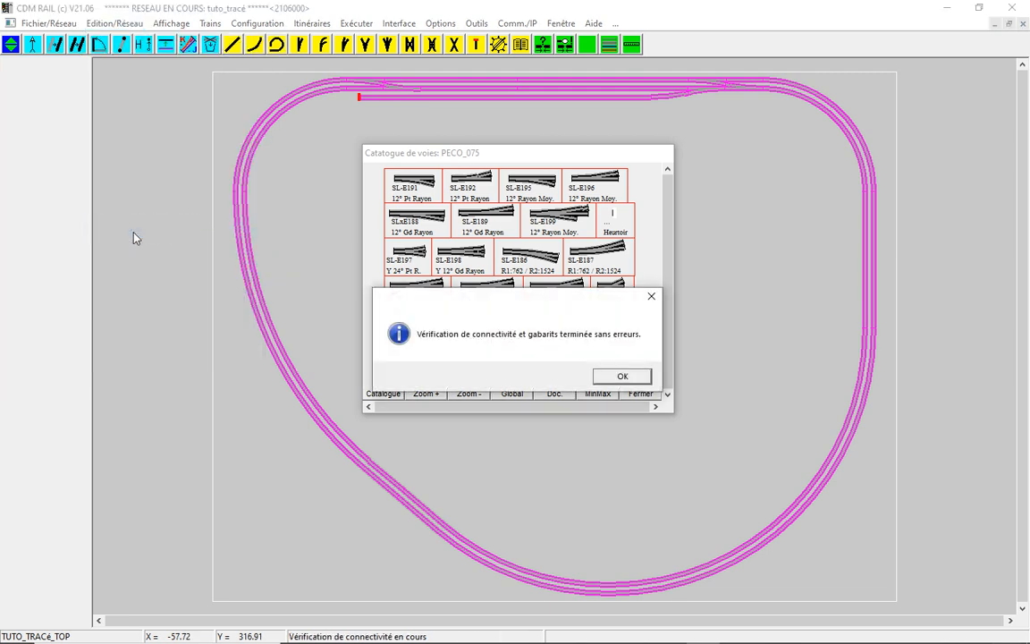
click(633, 376)
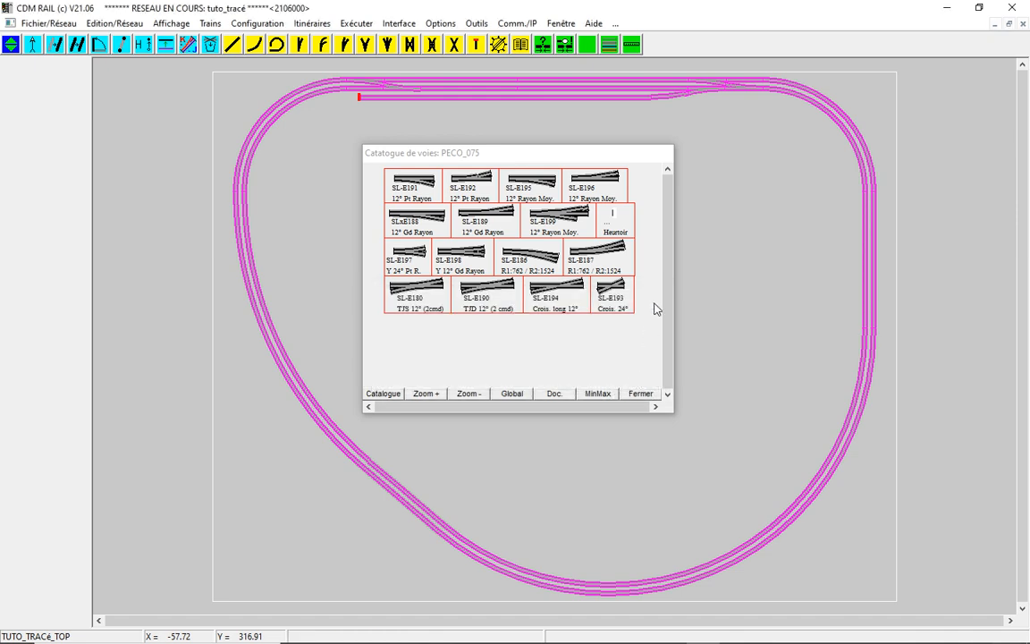
drag(534, 158, 548, 139)
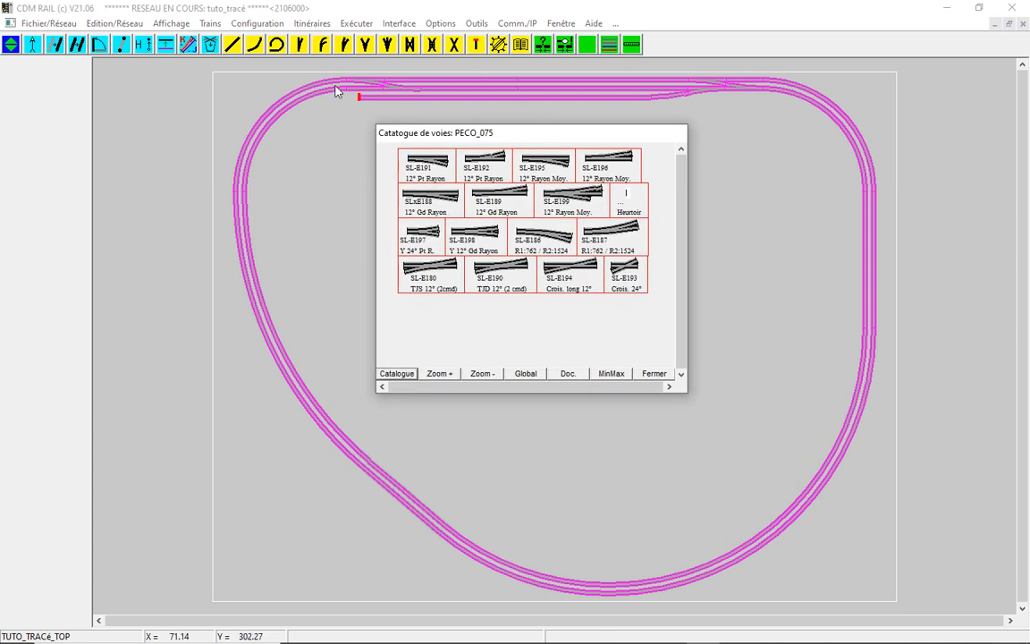
Delete the connecting curve between the inner turnout and the siding
click(212, 44)
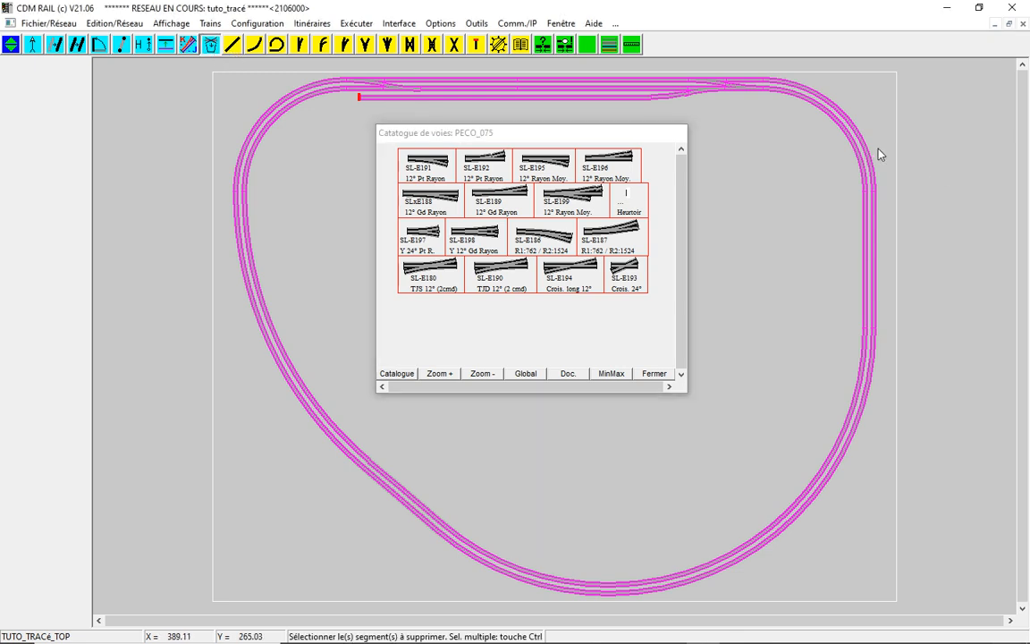
click(673, 96)
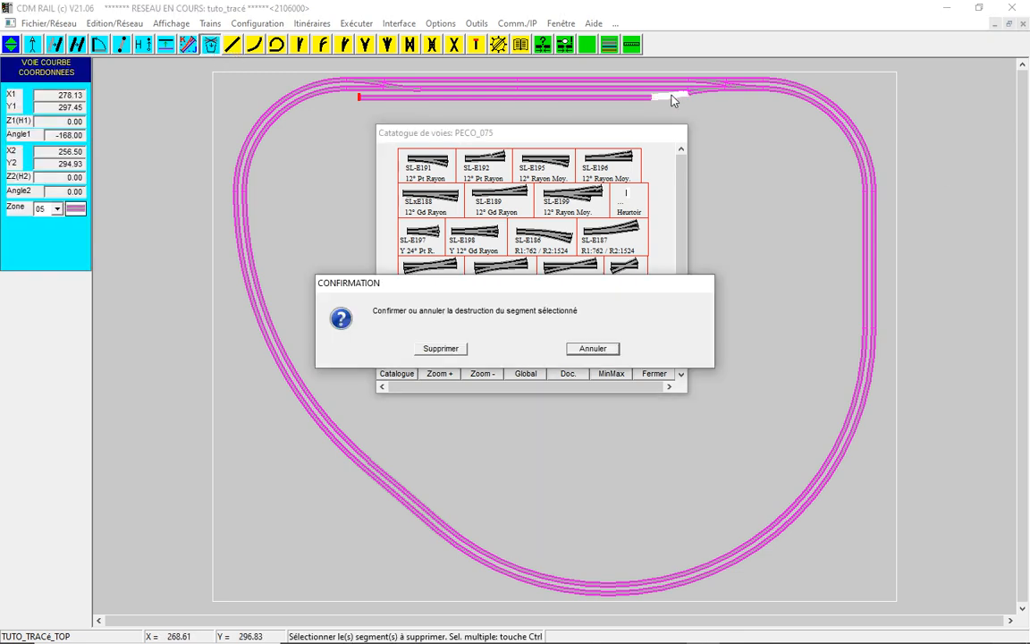
click(441, 349)
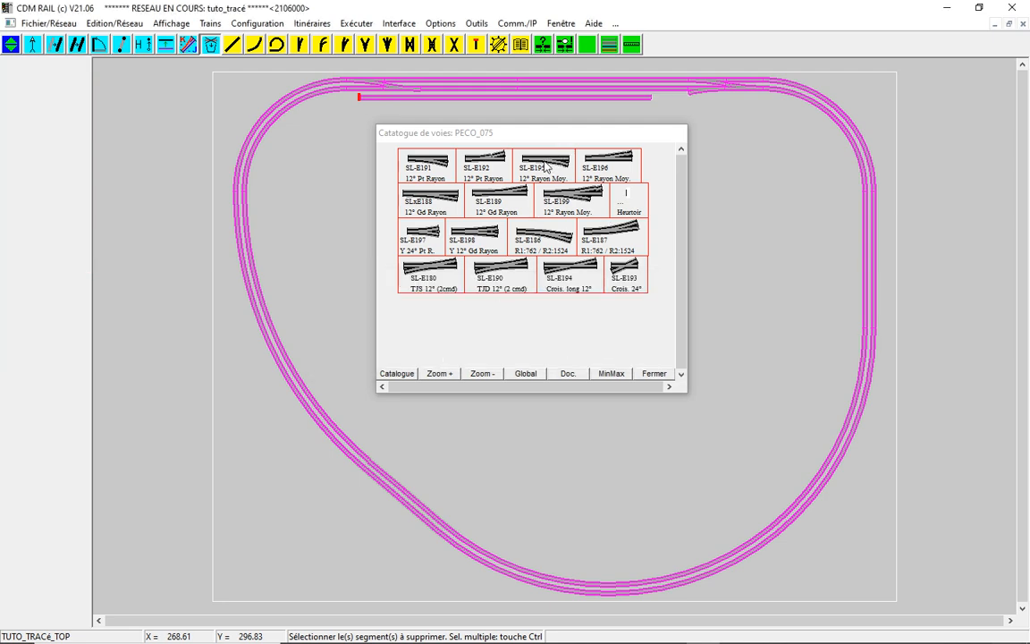
Place an SL-E196 turnout between the siding and the inner turnout's diverging end, and reposition the PECO_075 catalogue window
click(615, 164)
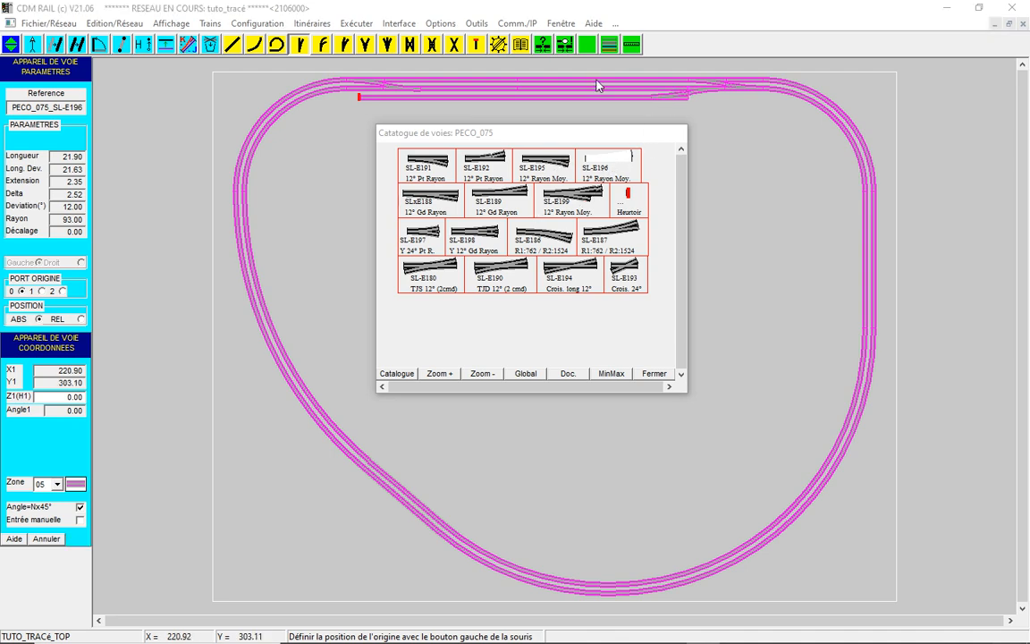
drag(551, 138, 455, 143)
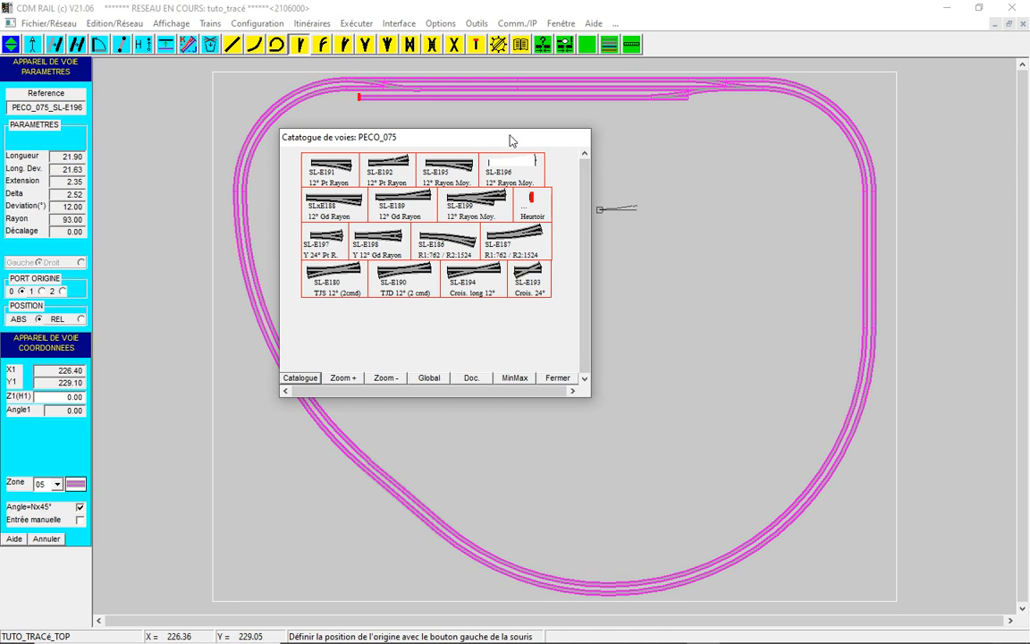
drag(510, 140, 600, 133)
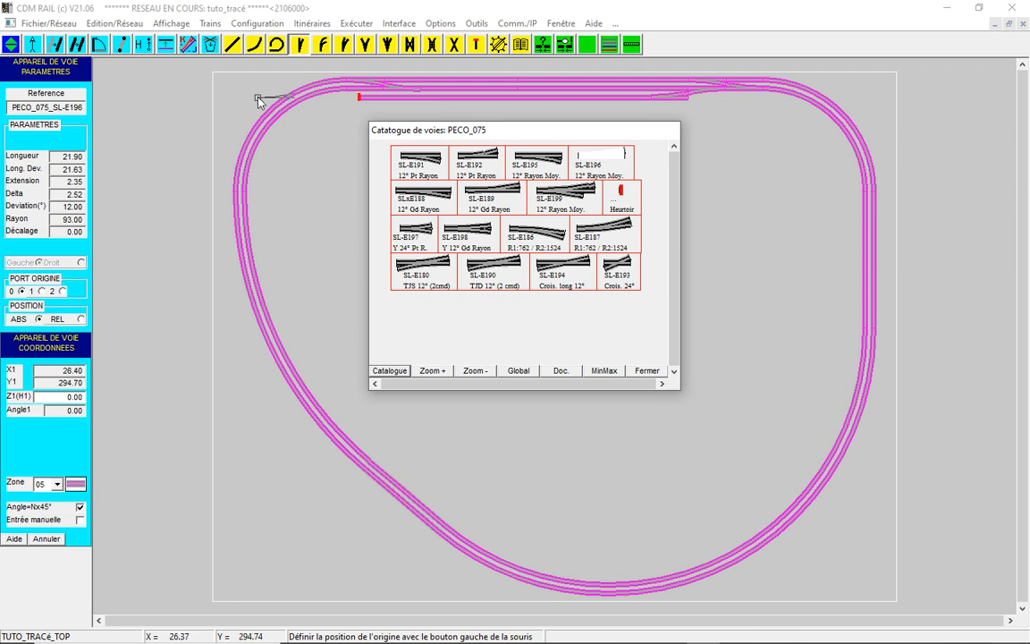
Draw a zone 04 curve with the 45° angle constraint off, from the siding turnout's free end to about X 364.4, Y 196.8, radius about 78.6
click(276, 45)
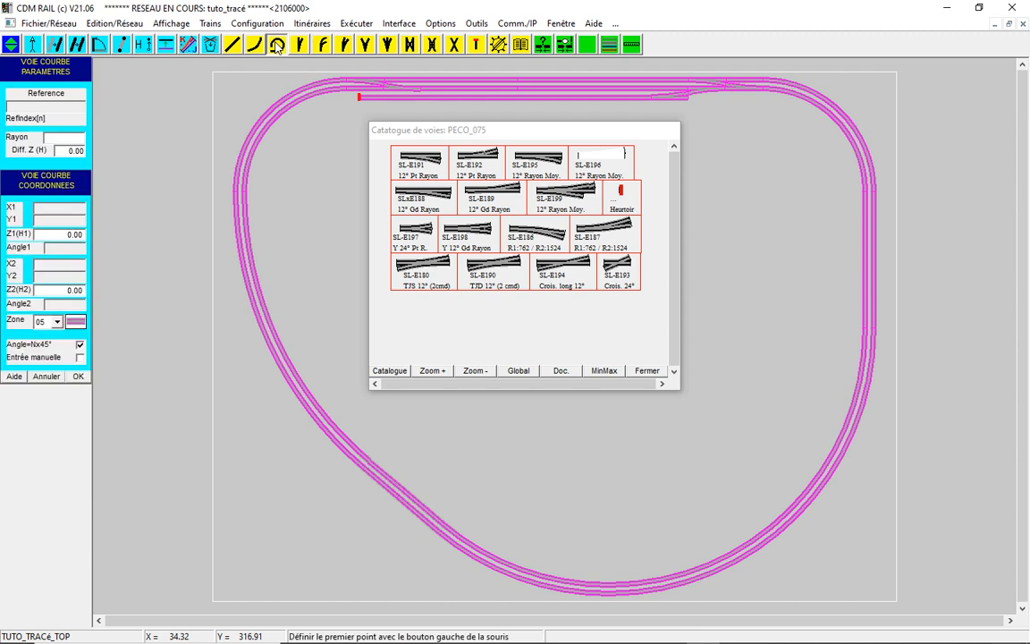
click(57, 323)
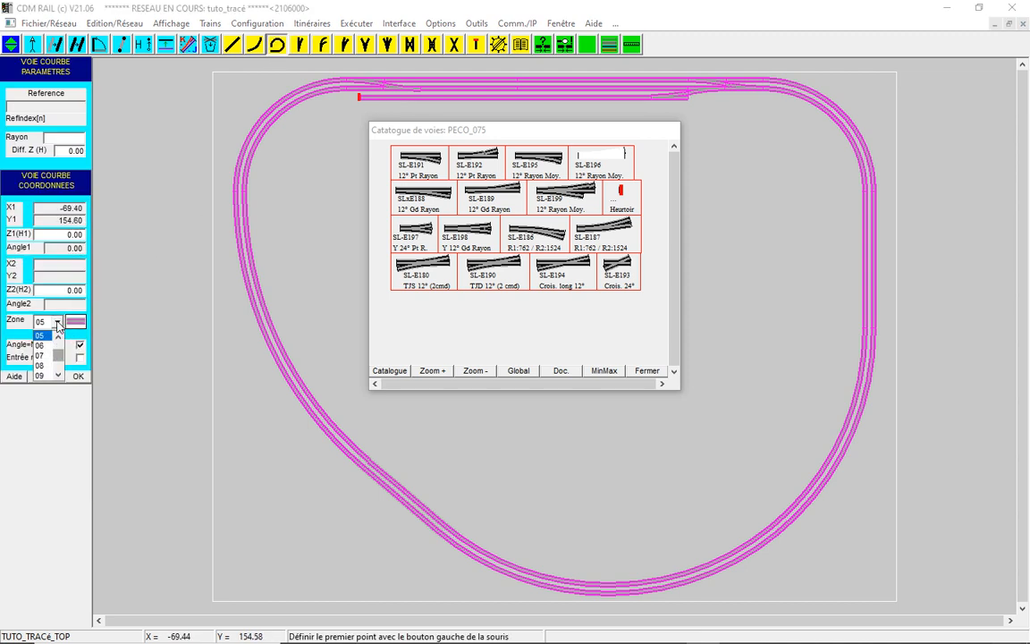
click(58, 336)
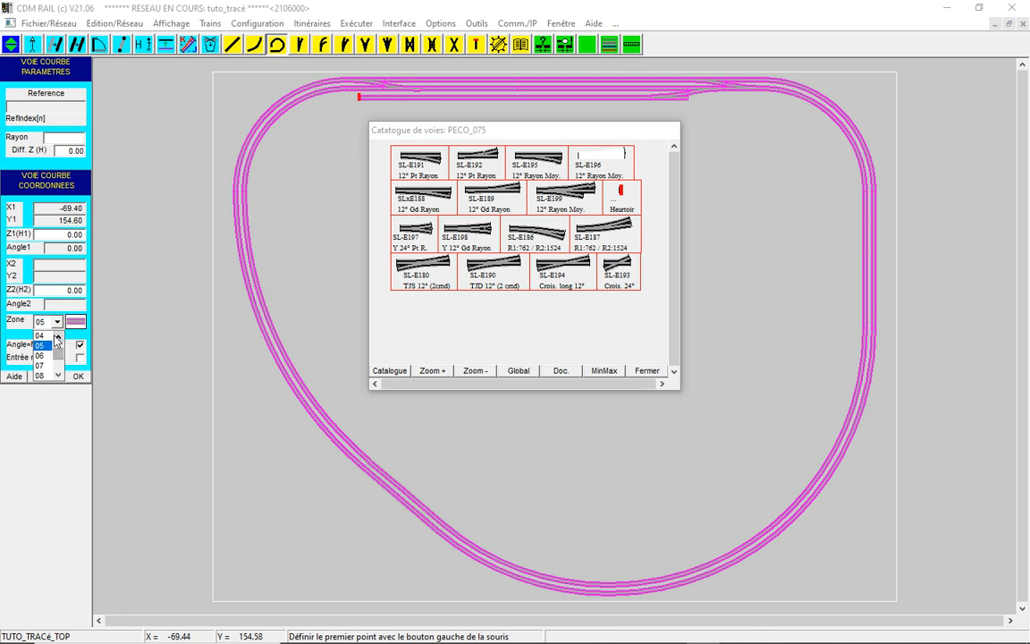
click(44, 336)
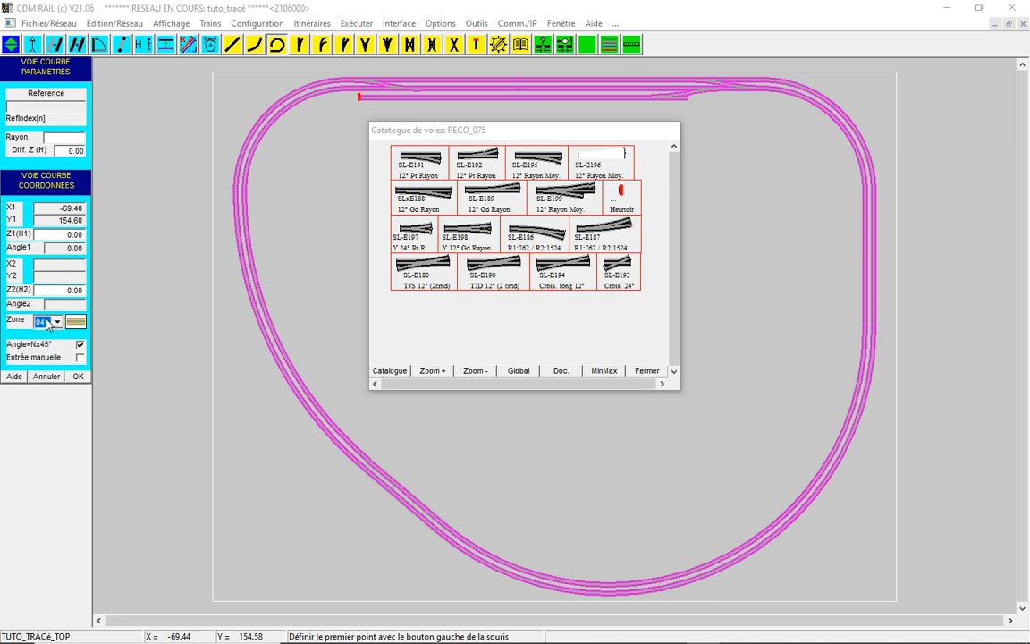
click(687, 97)
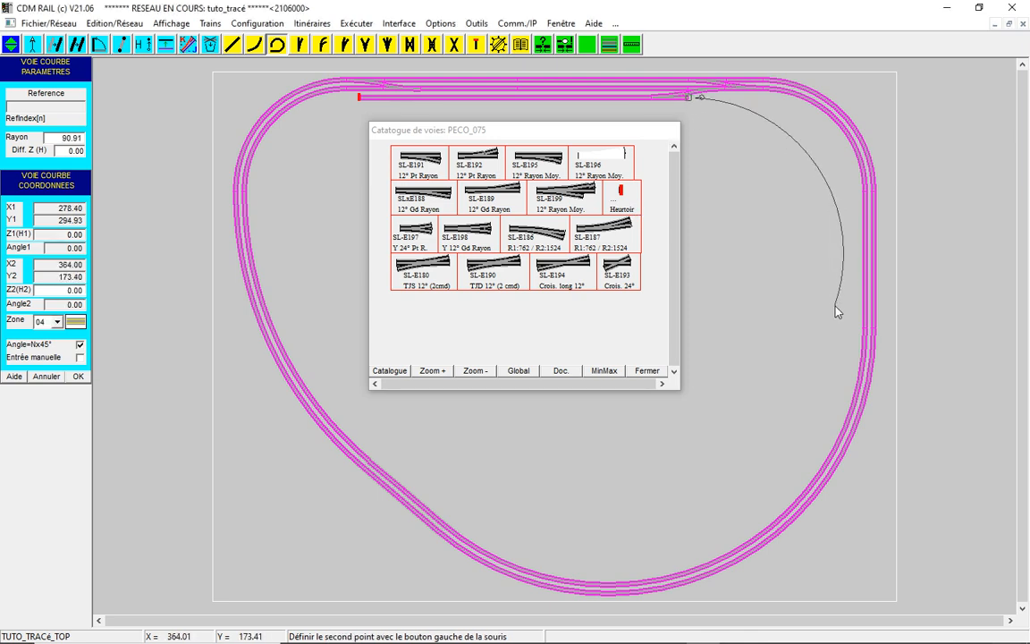
click(79, 345)
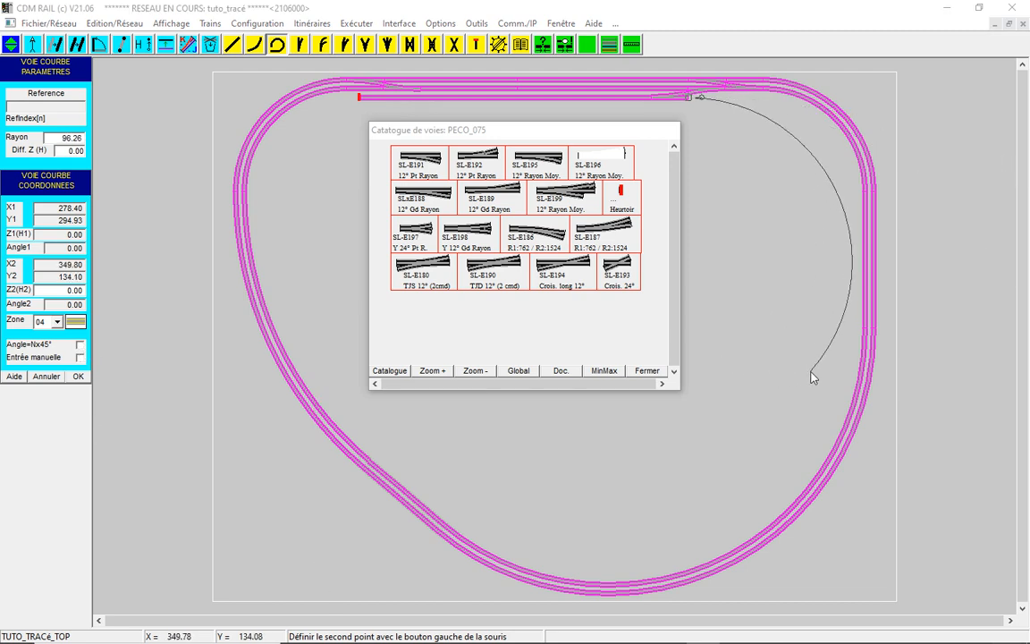
click(836, 266)
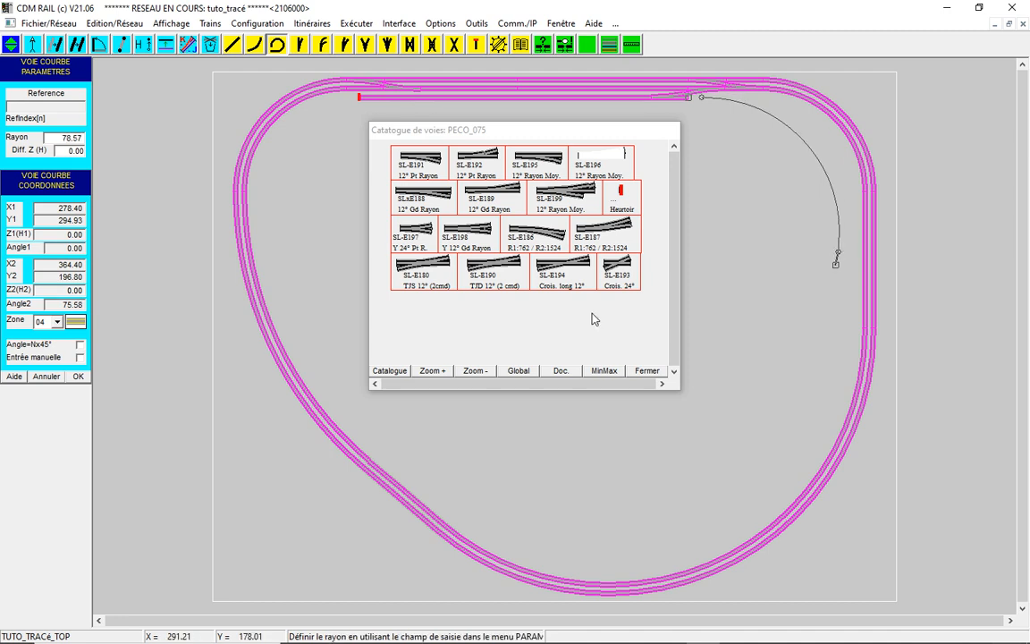
click(83, 379)
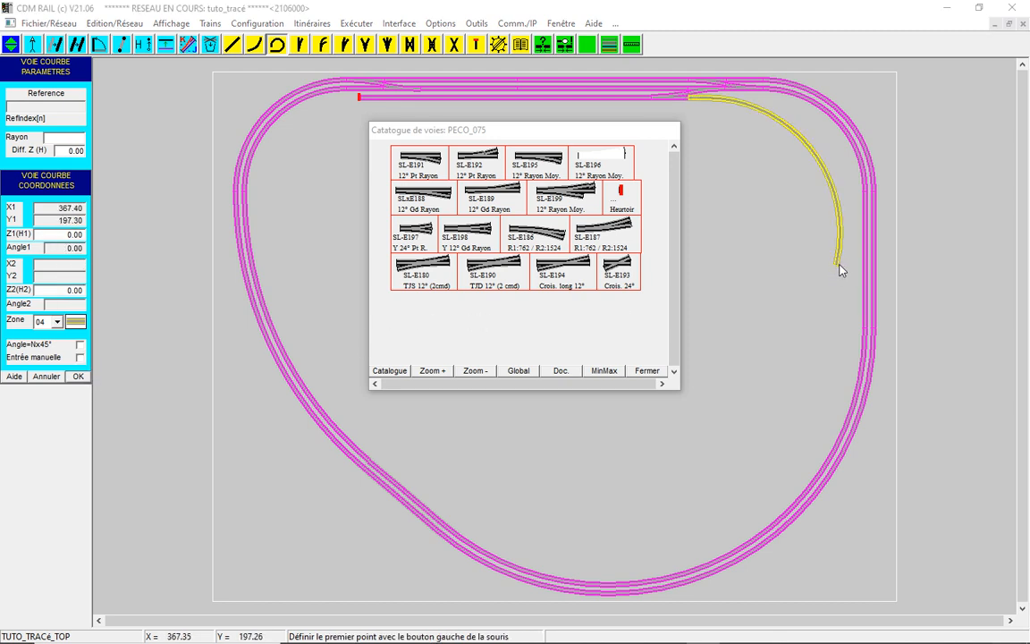
Extend the zone 04 branch with a curve of radius about 213 to about X 162.8, Y 32, just inside the loop
click(835, 268)
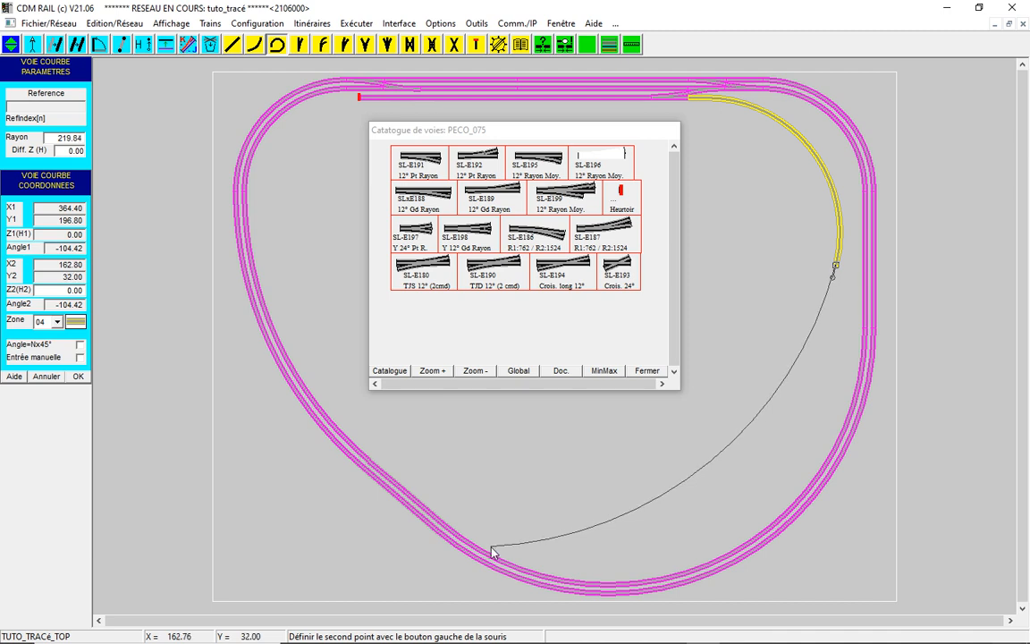
click(491, 547)
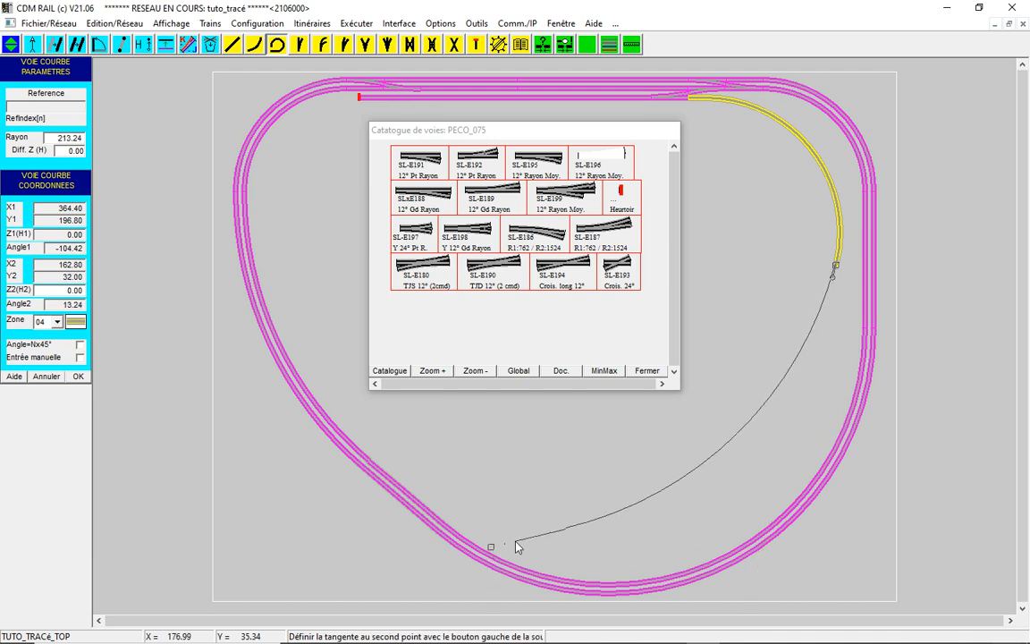
click(517, 546)
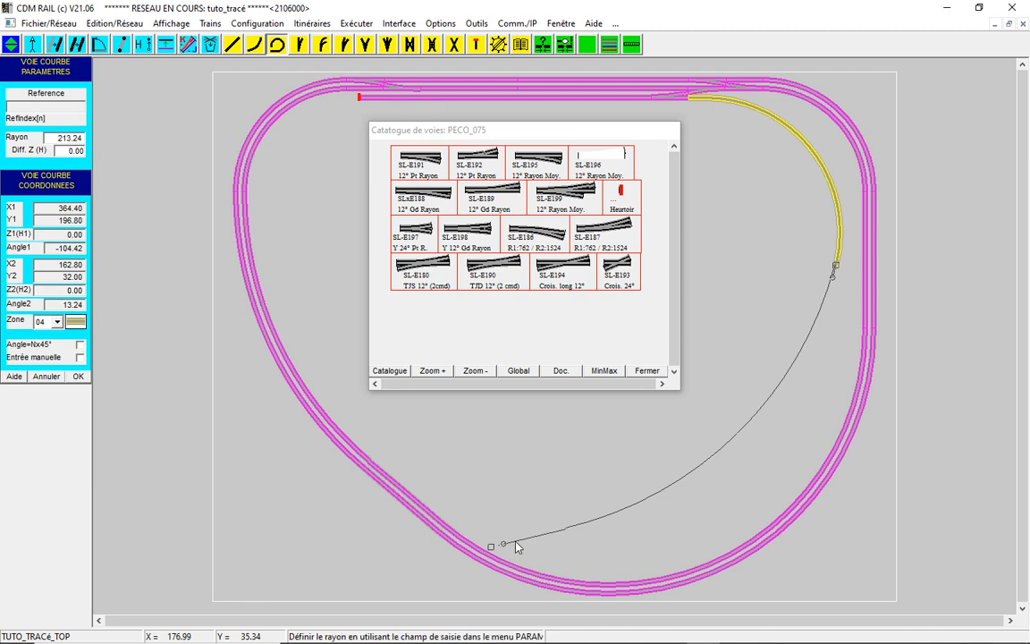
click(87, 377)
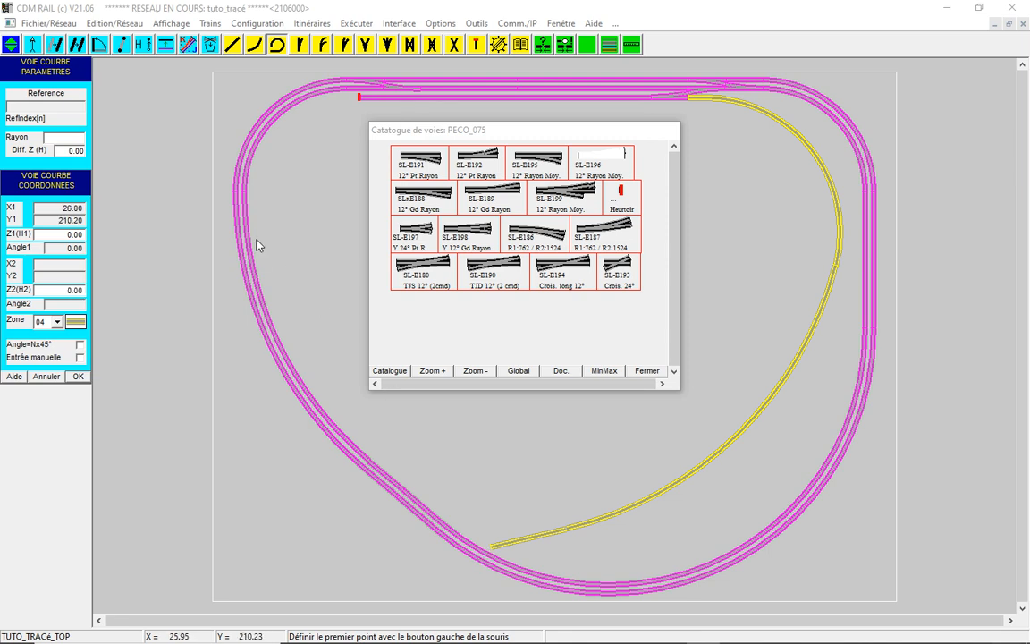
Define a ramp along the two zone 04 curves, starting at the siding turnout and rising to height 10 at the branch's end
click(143, 45)
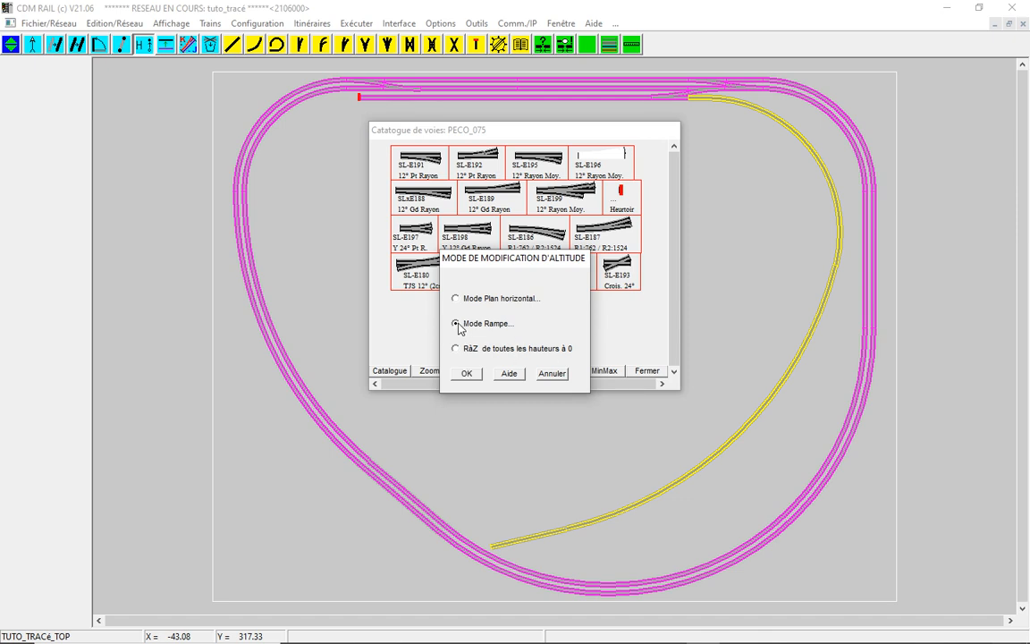
click(467, 373)
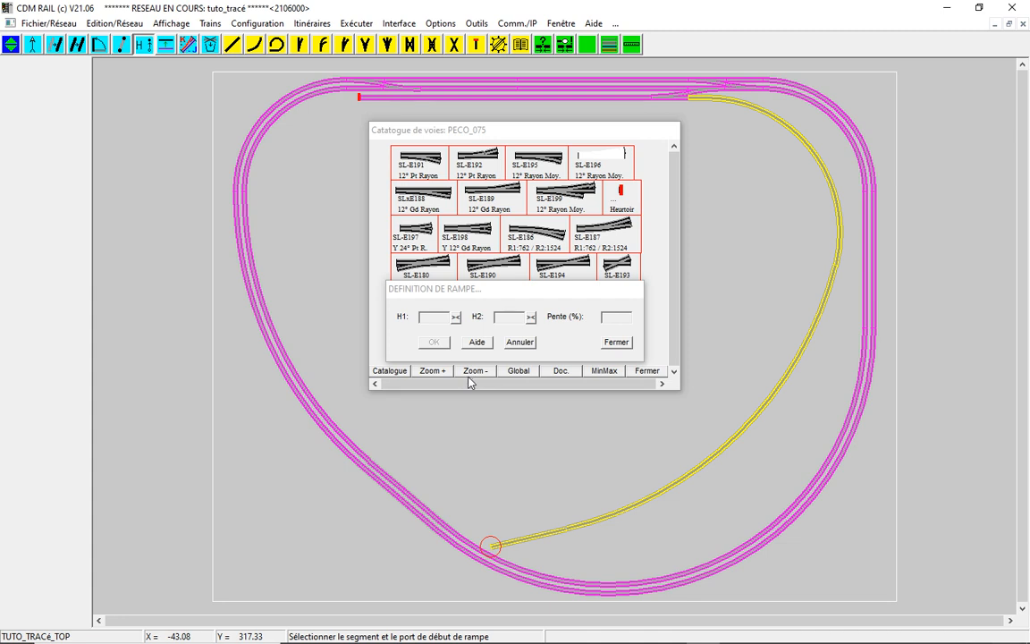
drag(528, 294, 516, 187)
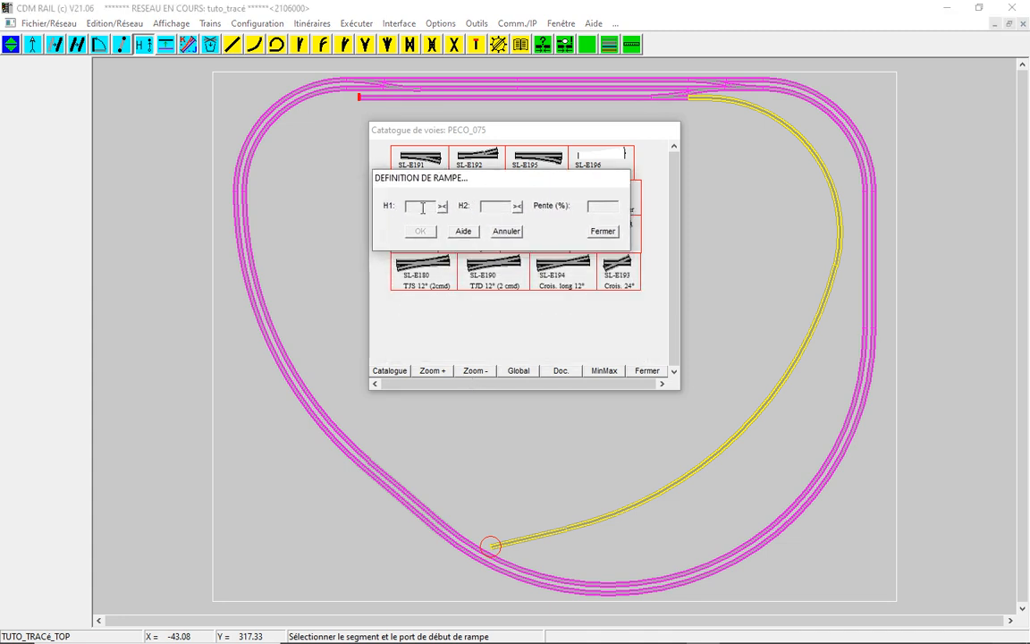
click(692, 99)
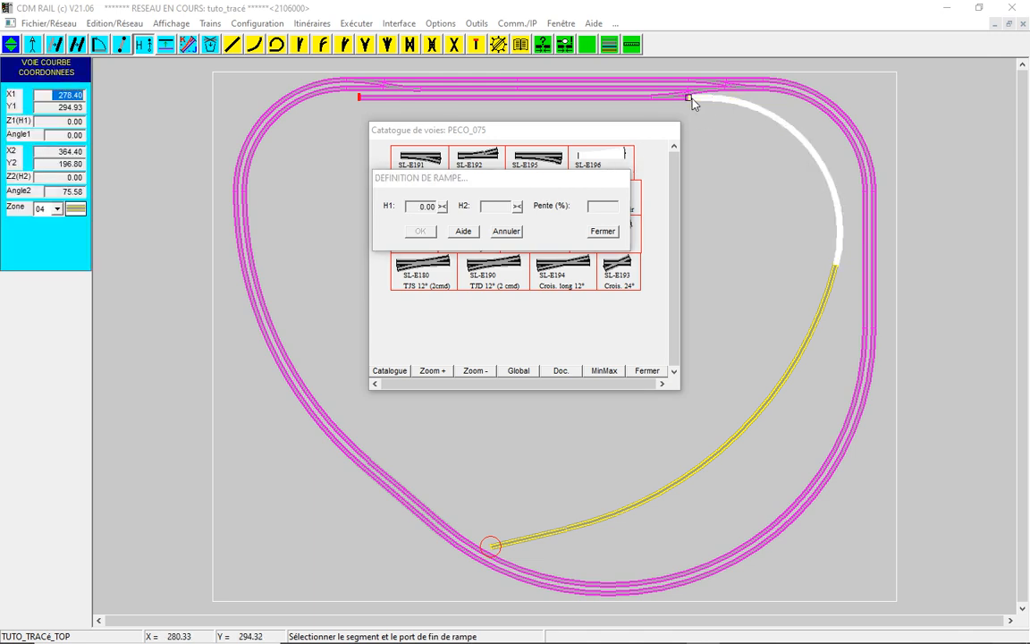
click(508, 205)
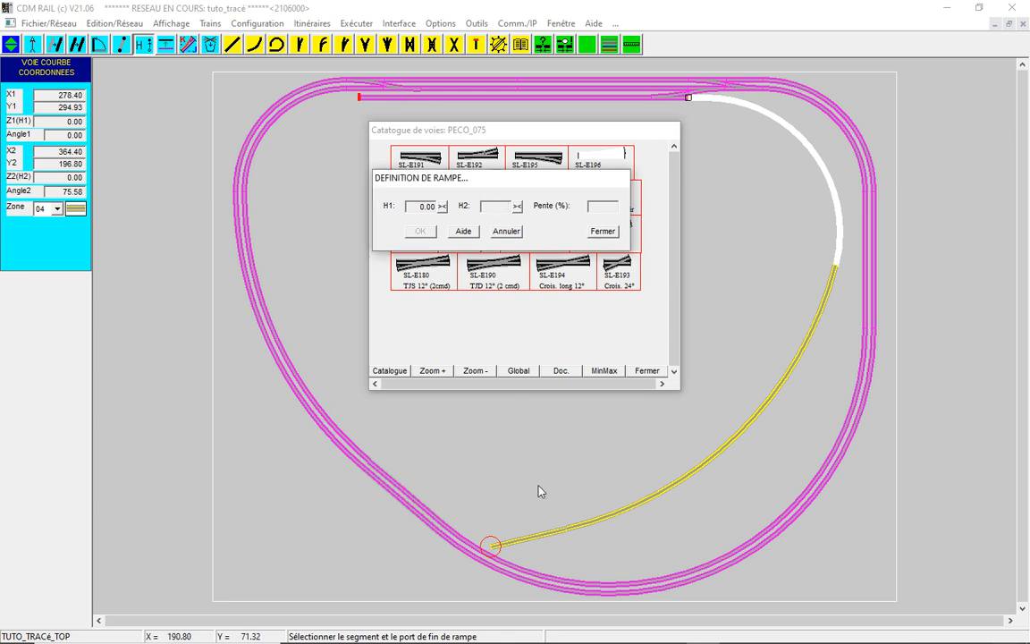
click(496, 550)
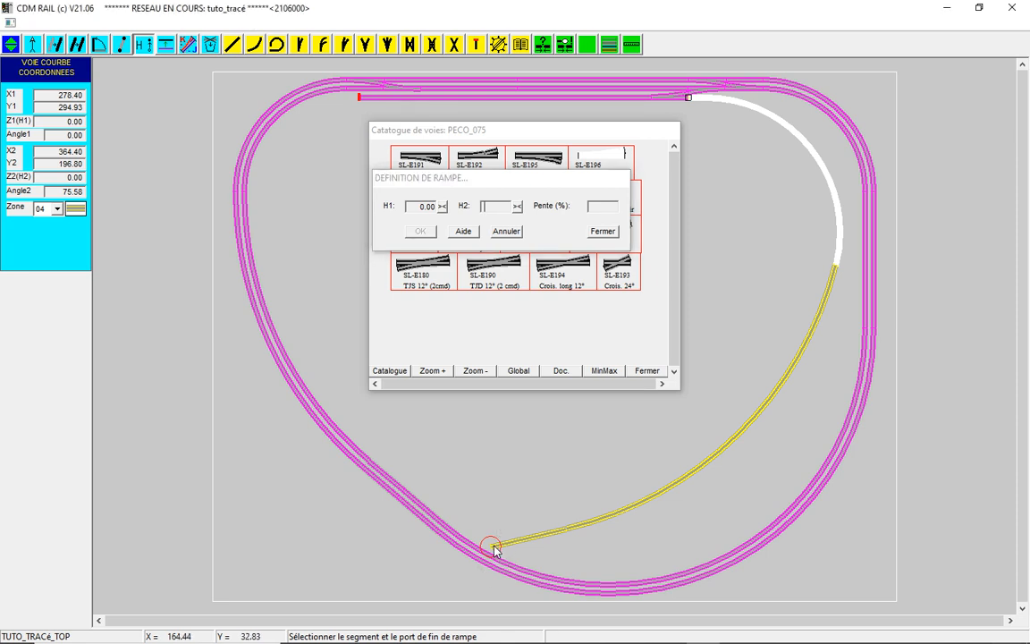
click(494, 548)
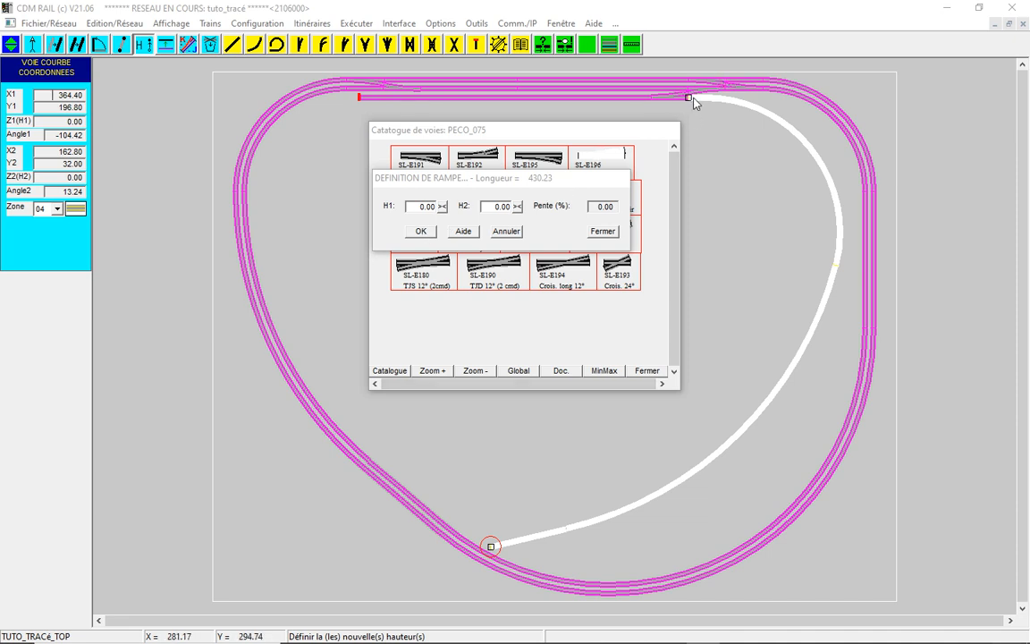
drag(486, 211, 522, 211)
text(10)
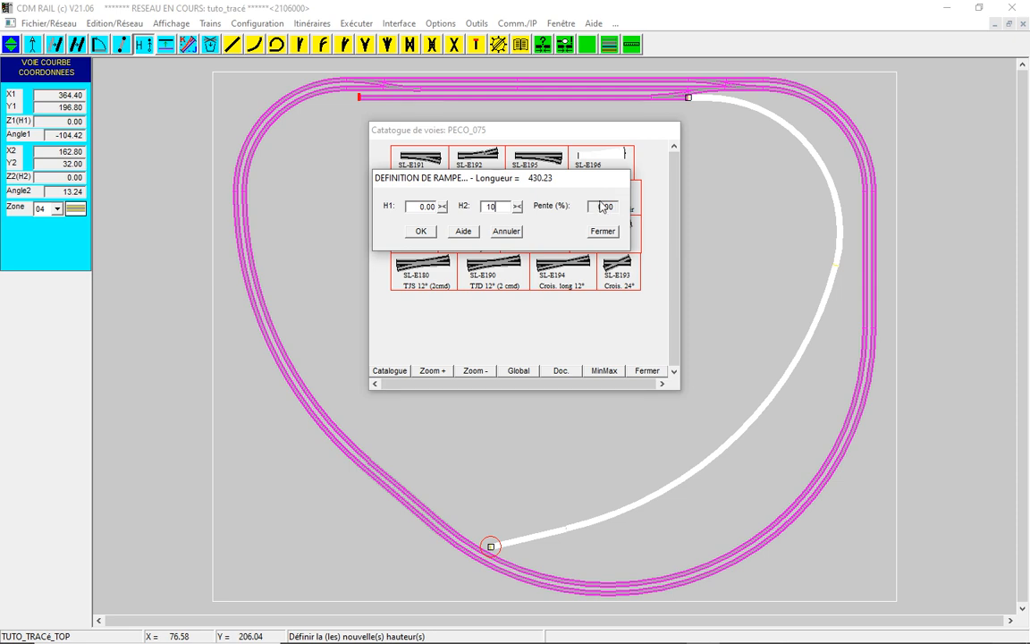
click(420, 232)
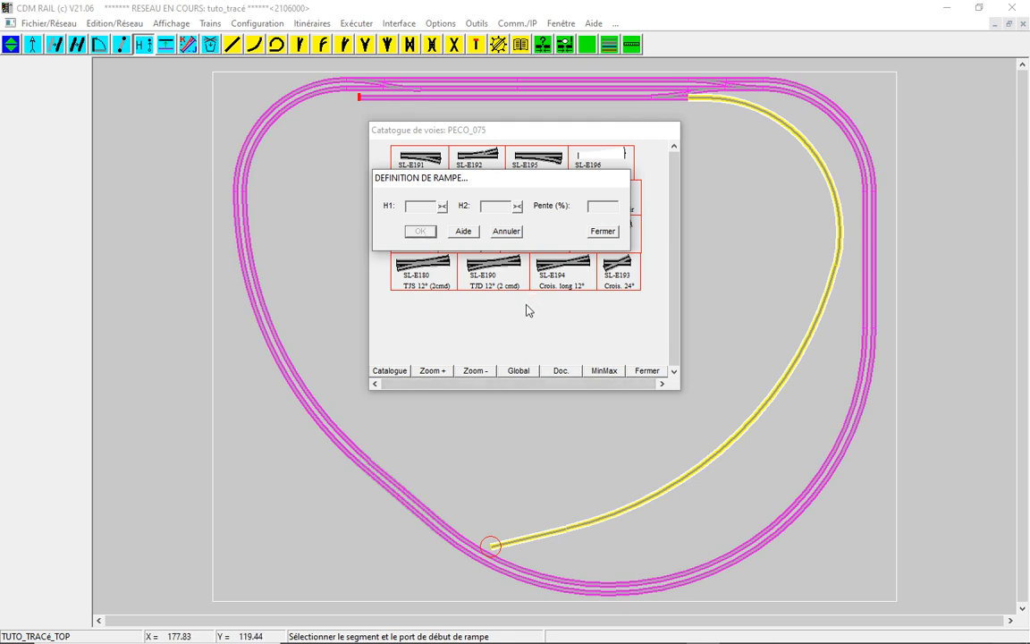
click(603, 232)
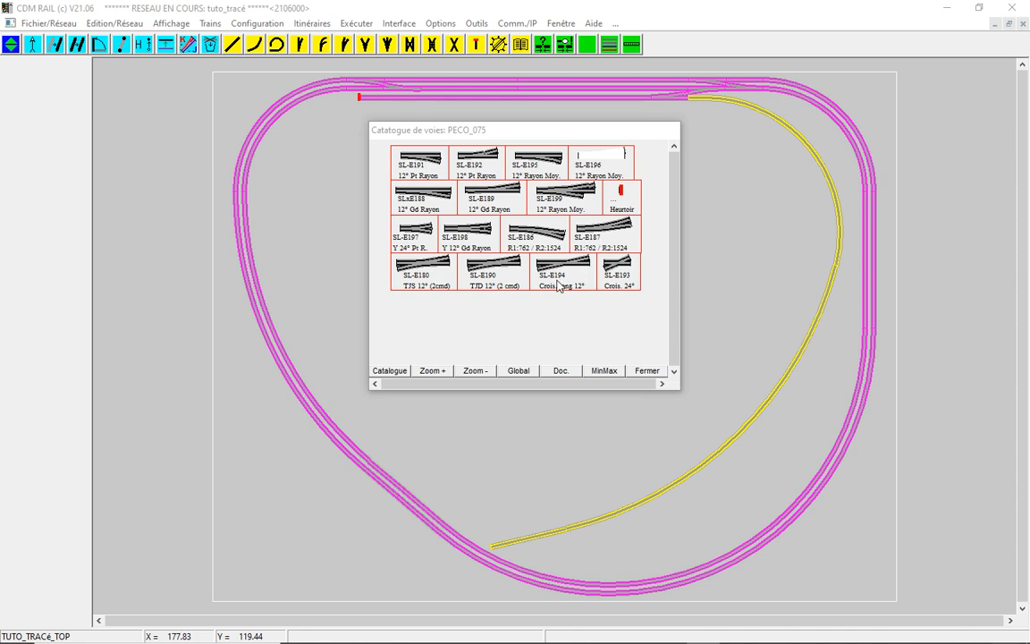
Draw a zone 04 curve of radius about 100 from the ramp's raised end across both main tracks to about X 32.2, Y 71.3
click(278, 47)
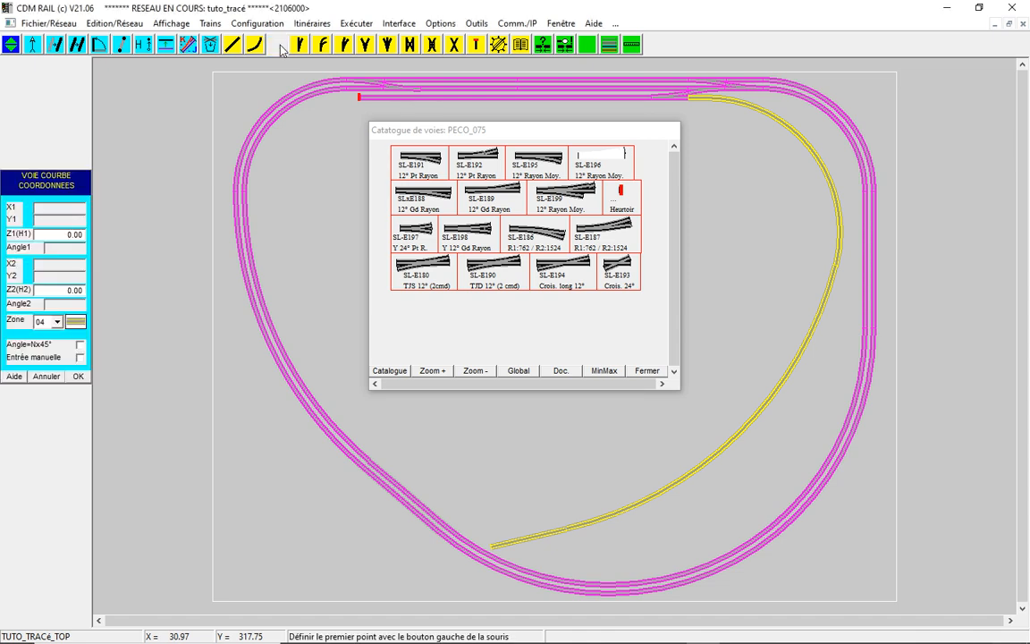
click(491, 549)
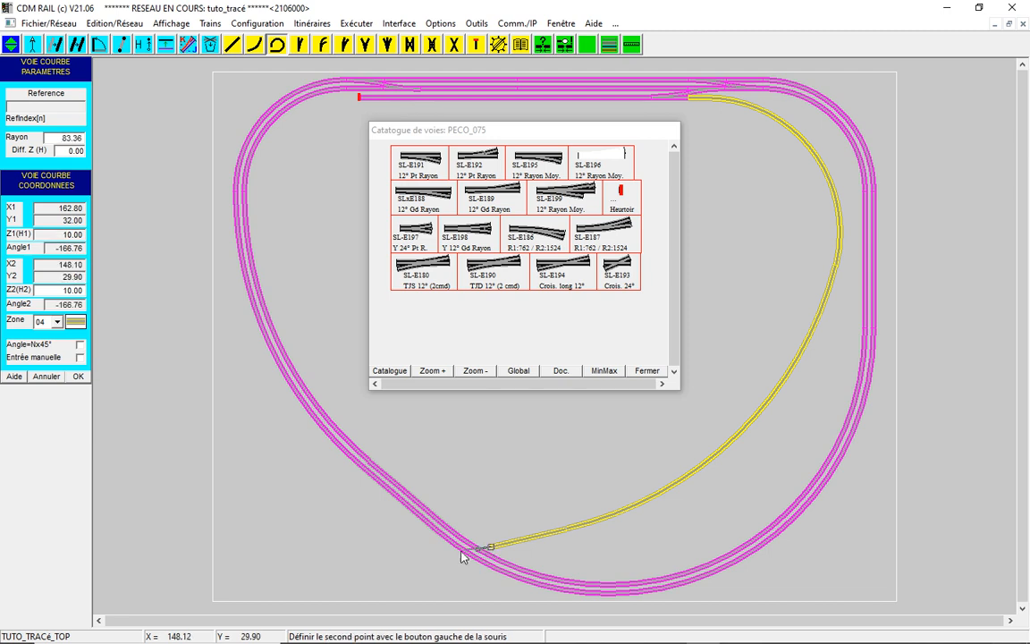
click(267, 479)
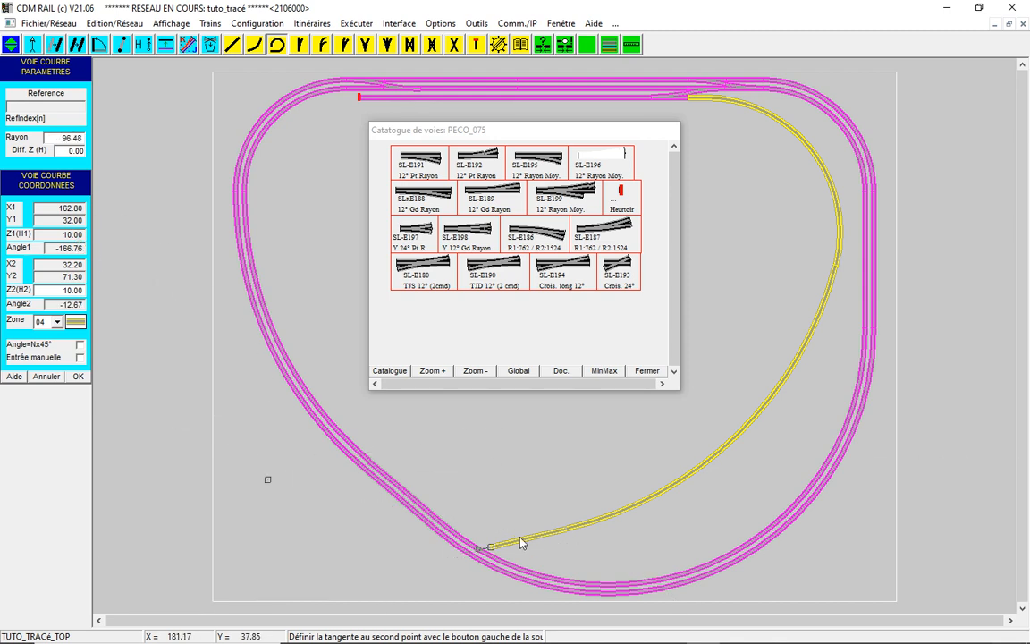
click(307, 548)
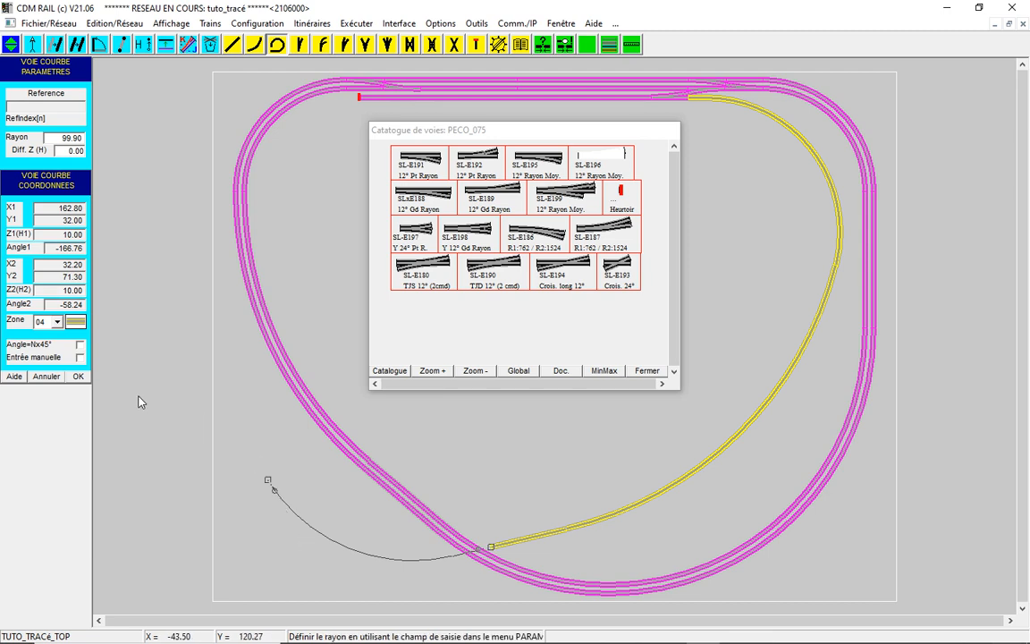
click(78, 375)
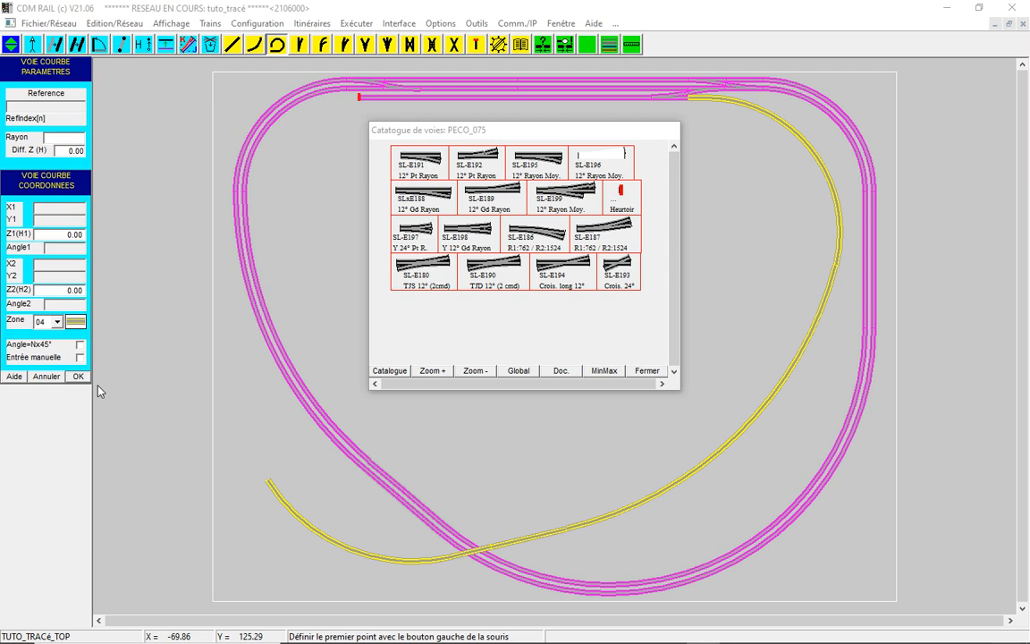
Extend the raised branch to about X 6.3, Y 211.9 with a curve of radius about 173 ending vertically, using the 45° angle constraint
click(270, 482)
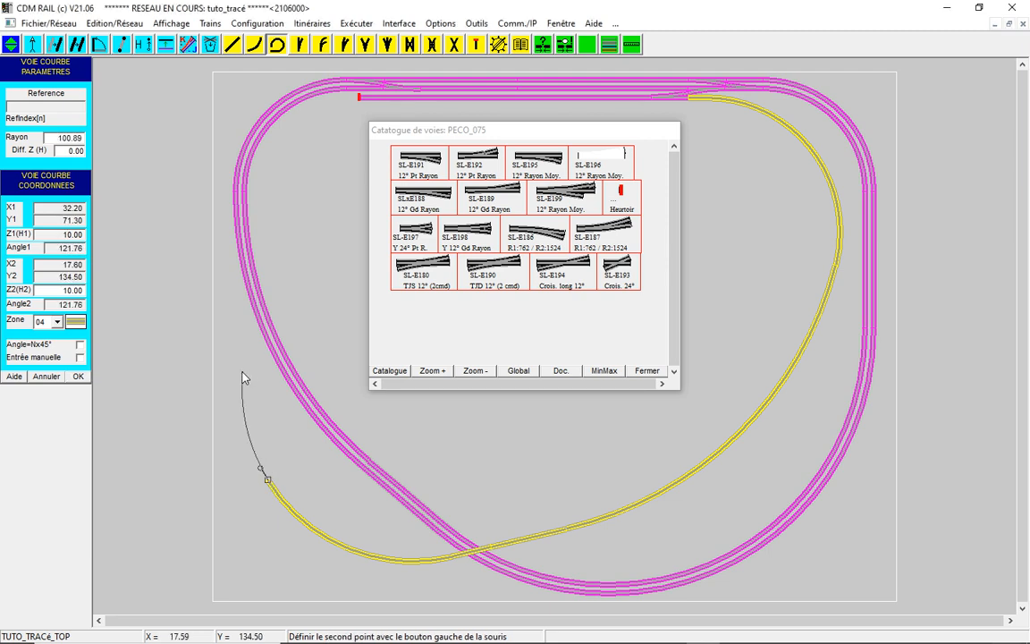
click(80, 344)
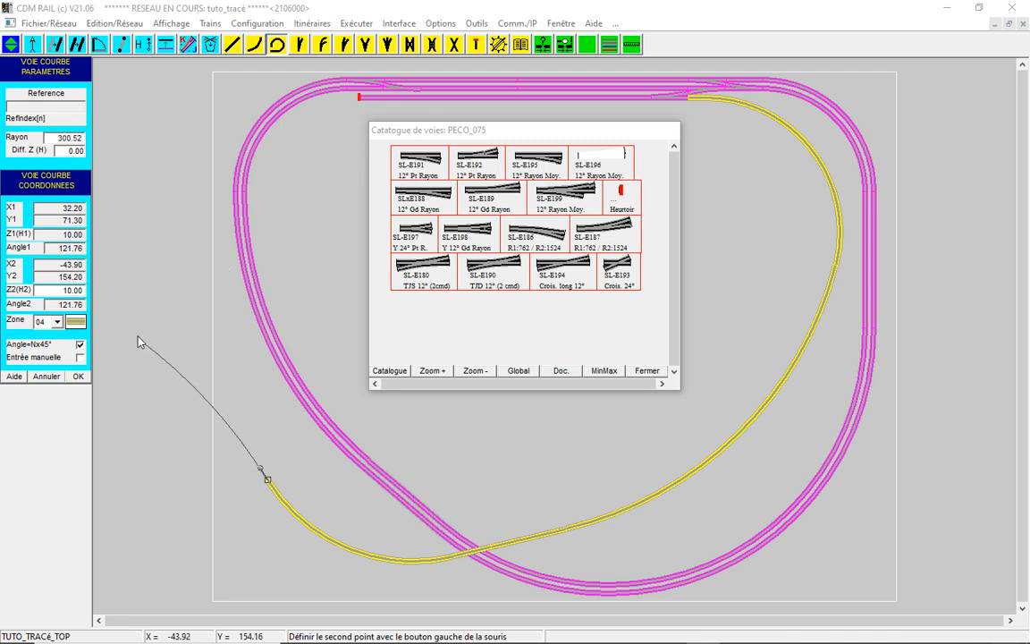
click(224, 240)
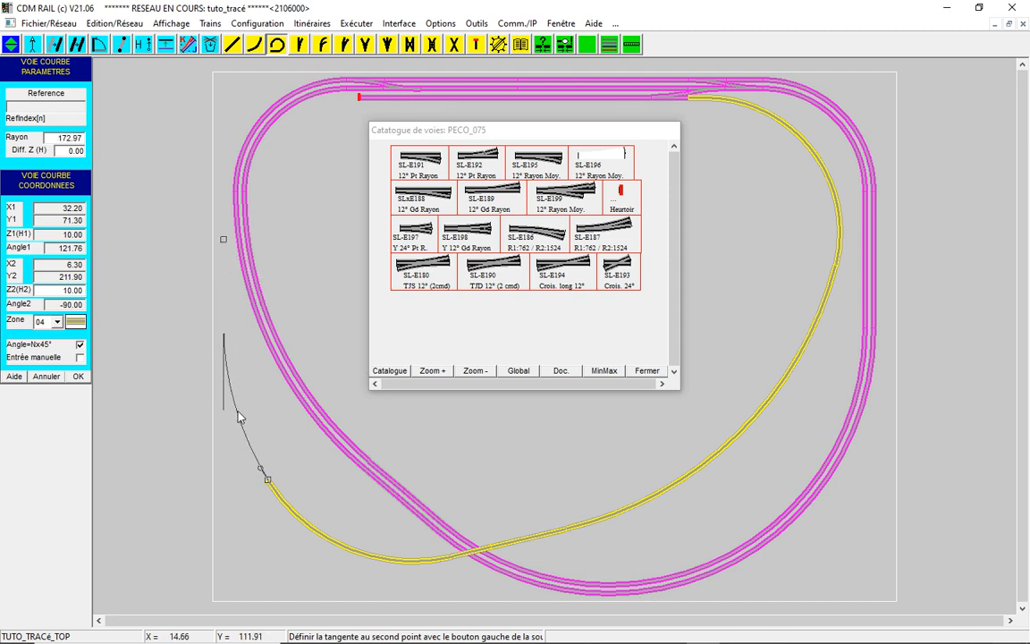
click(231, 312)
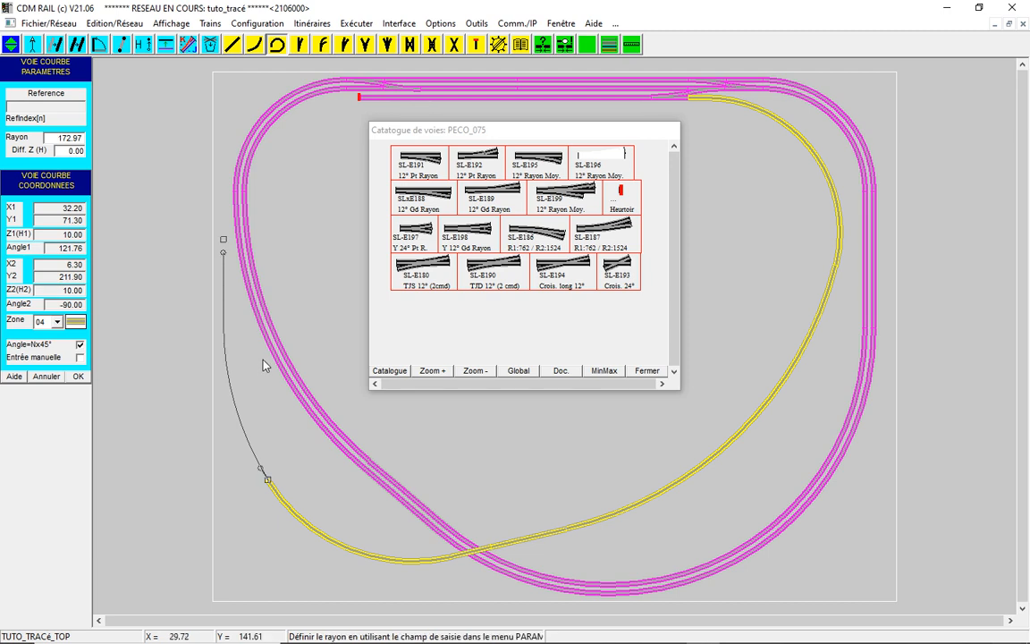
click(82, 379)
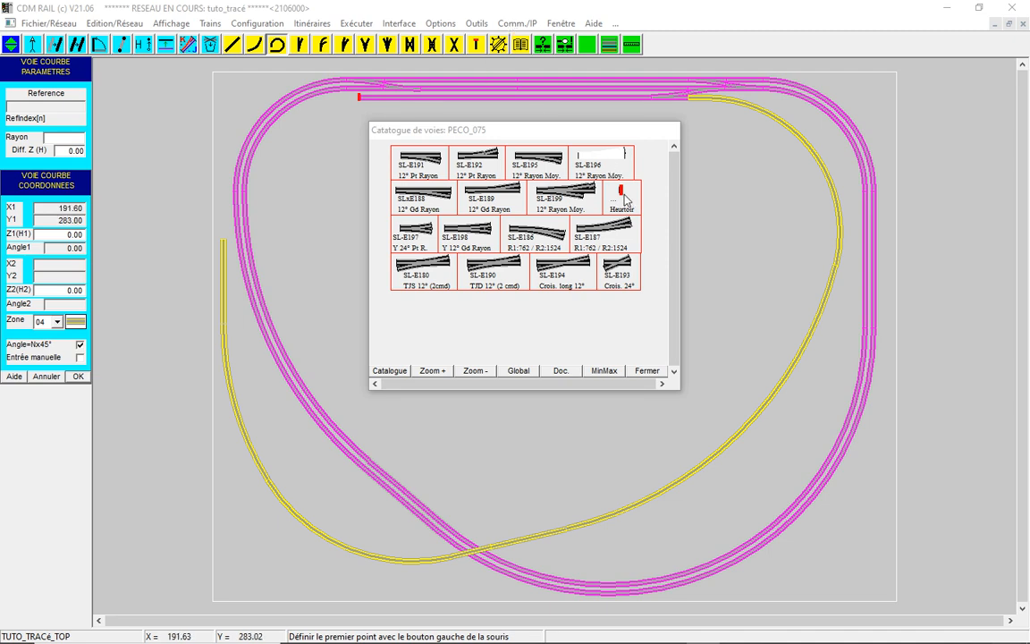
Place a PECO 75 buffer stop (Heurtoir) on the open end of the raised zone 04 branch and close the track catalogue
click(564, 180)
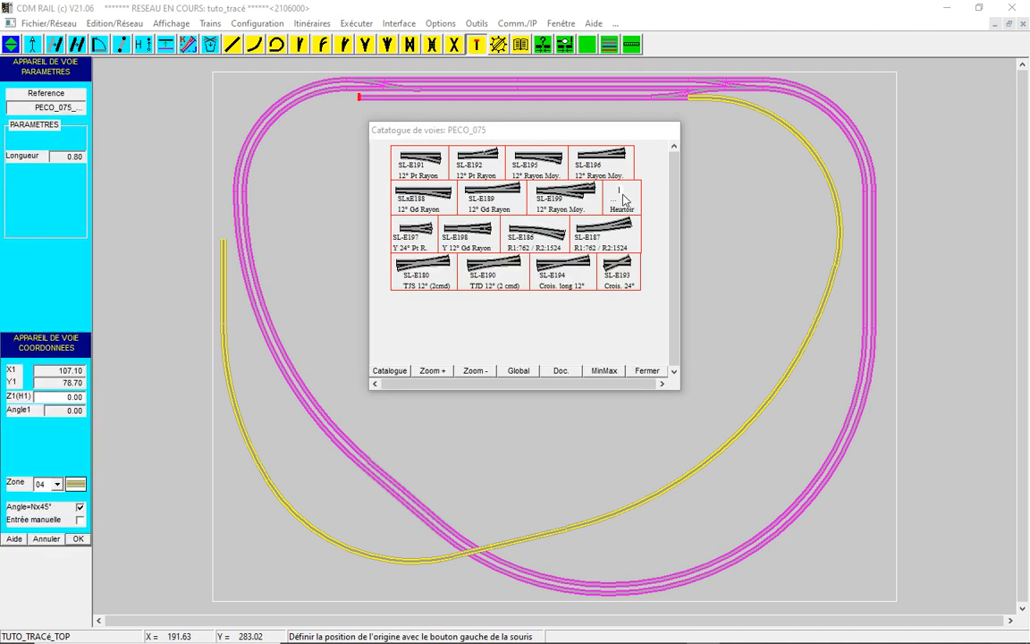
click(224, 236)
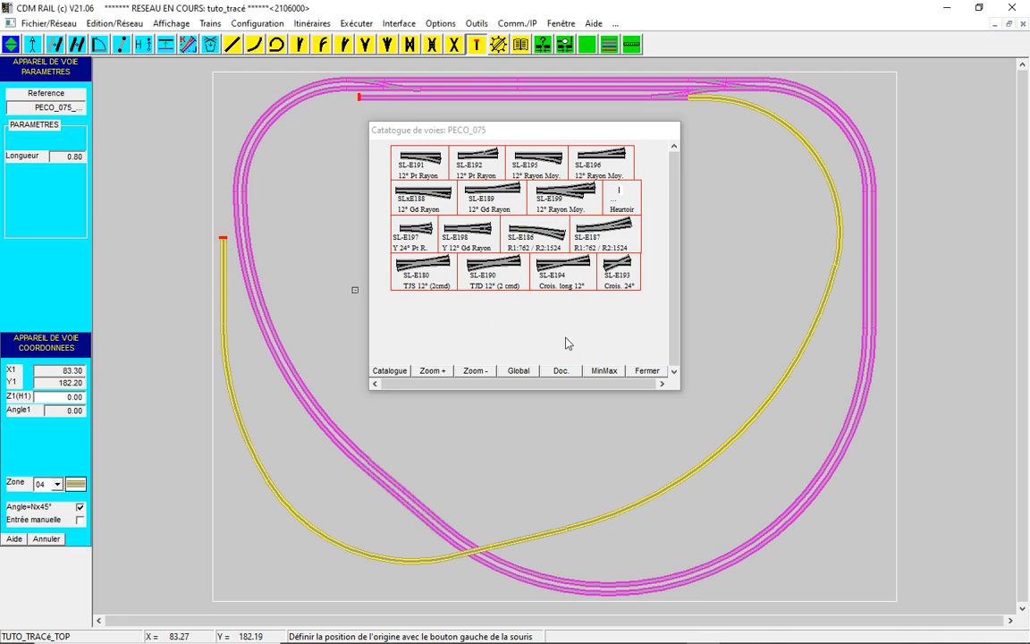
click(647, 370)
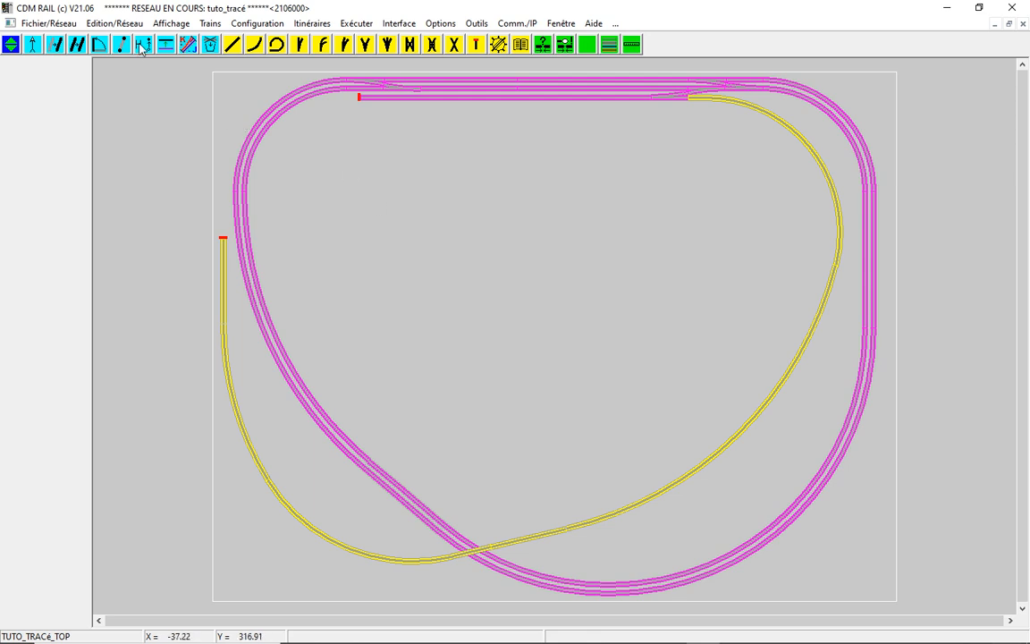
Verify and build the module to check the track connectivity and clearances, and dismiss the report
click(88, 28)
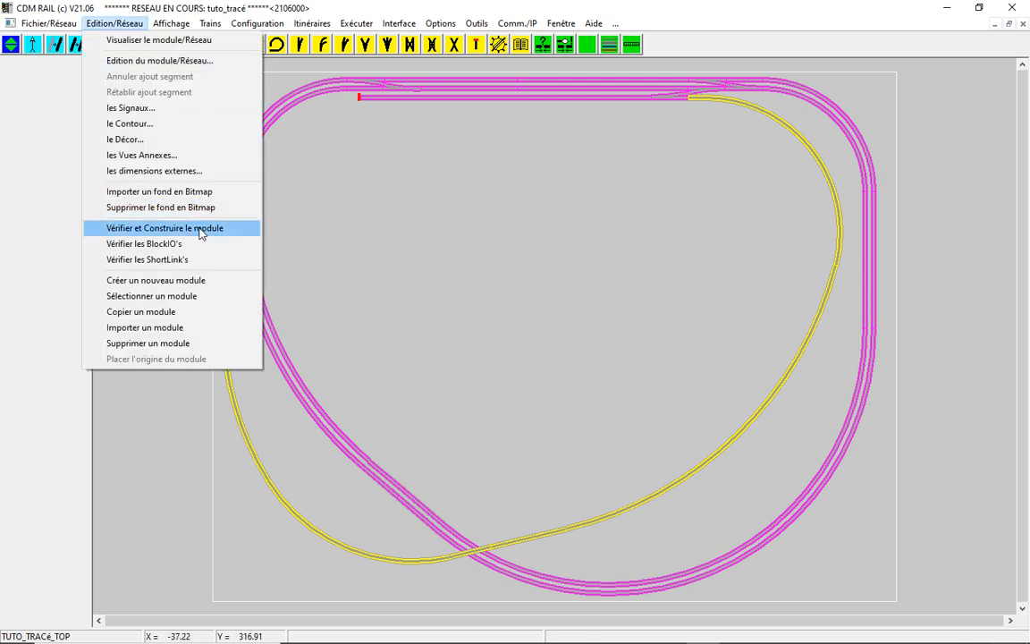
click(200, 229)
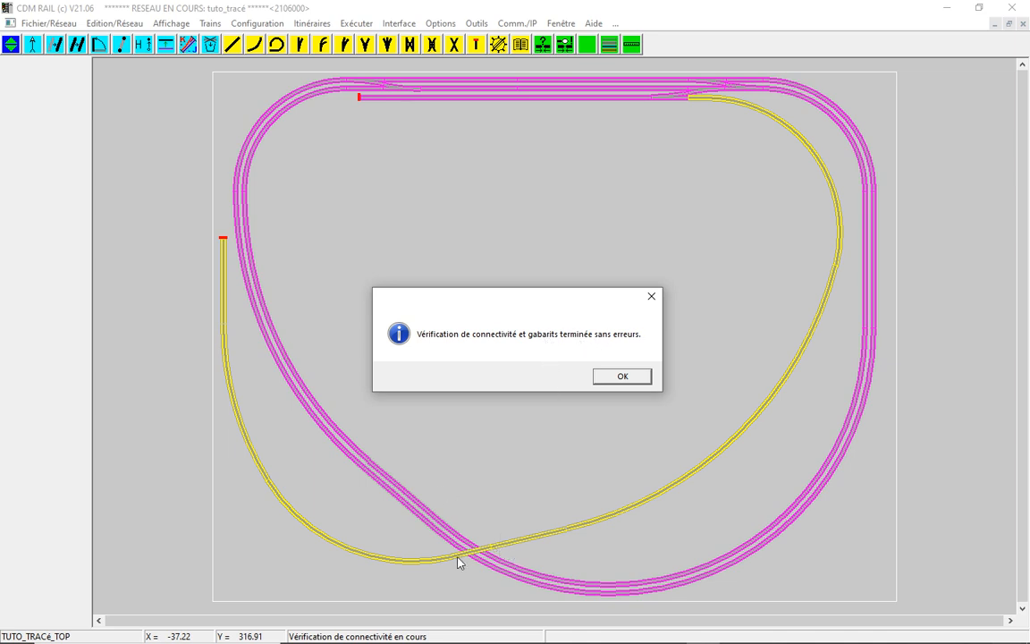
click(618, 377)
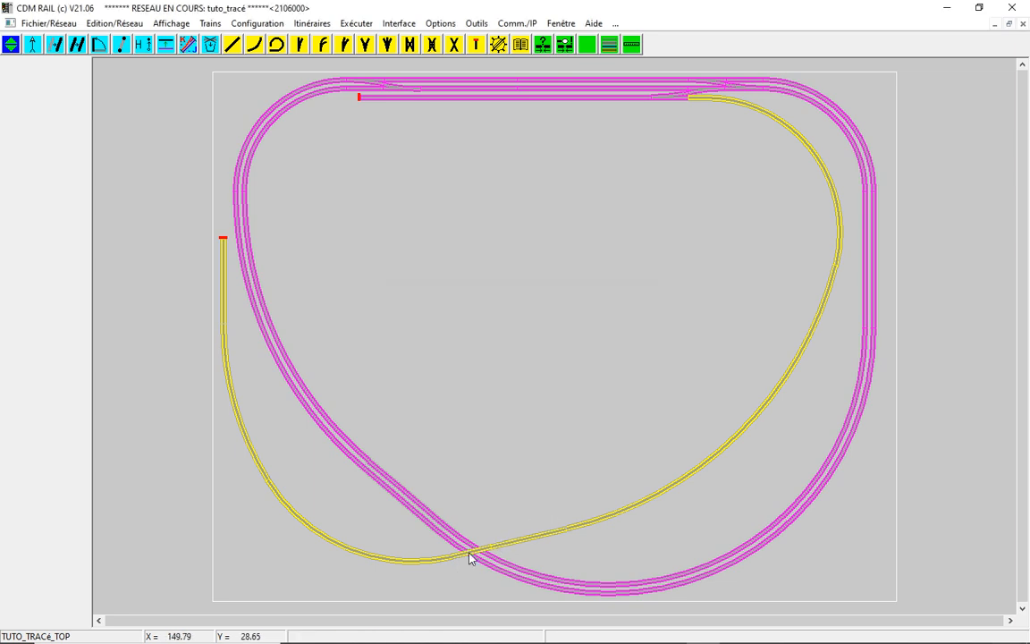